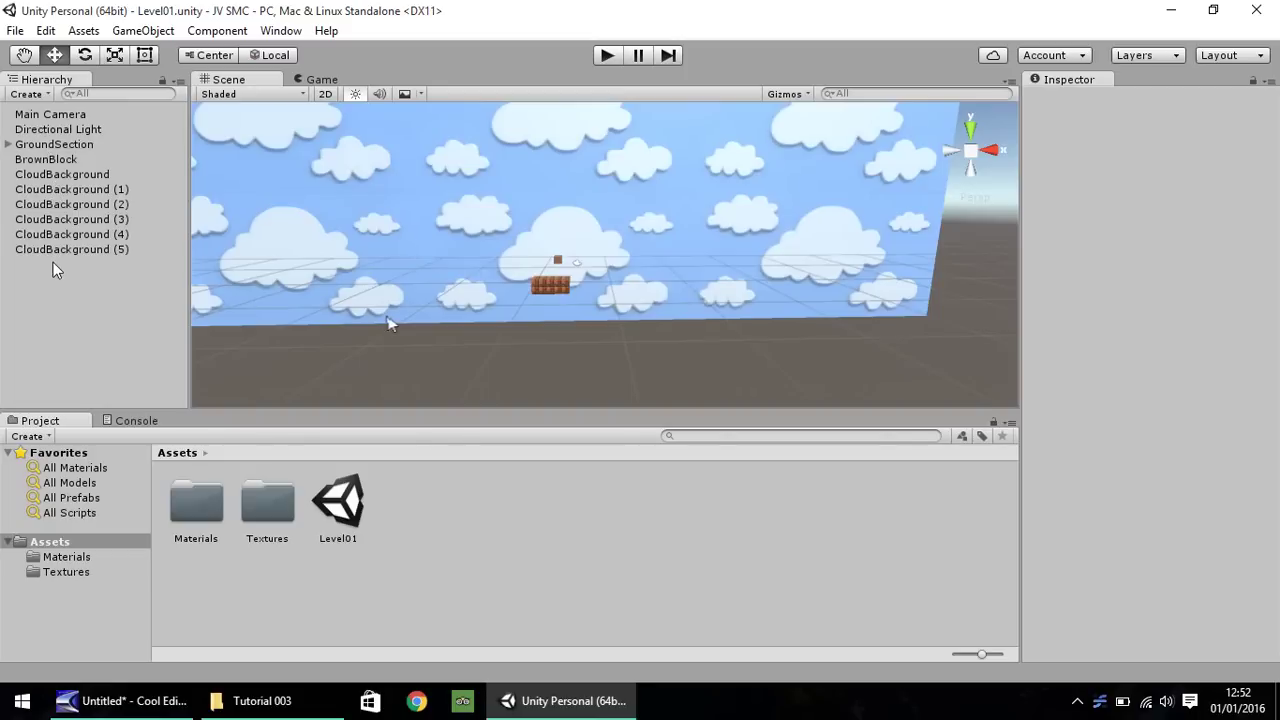
- Examine the ground blocks grouped inside GroundSection, including Ground (4), Ground (7) and Ground (10)
click(8, 145)
click(48, 159)
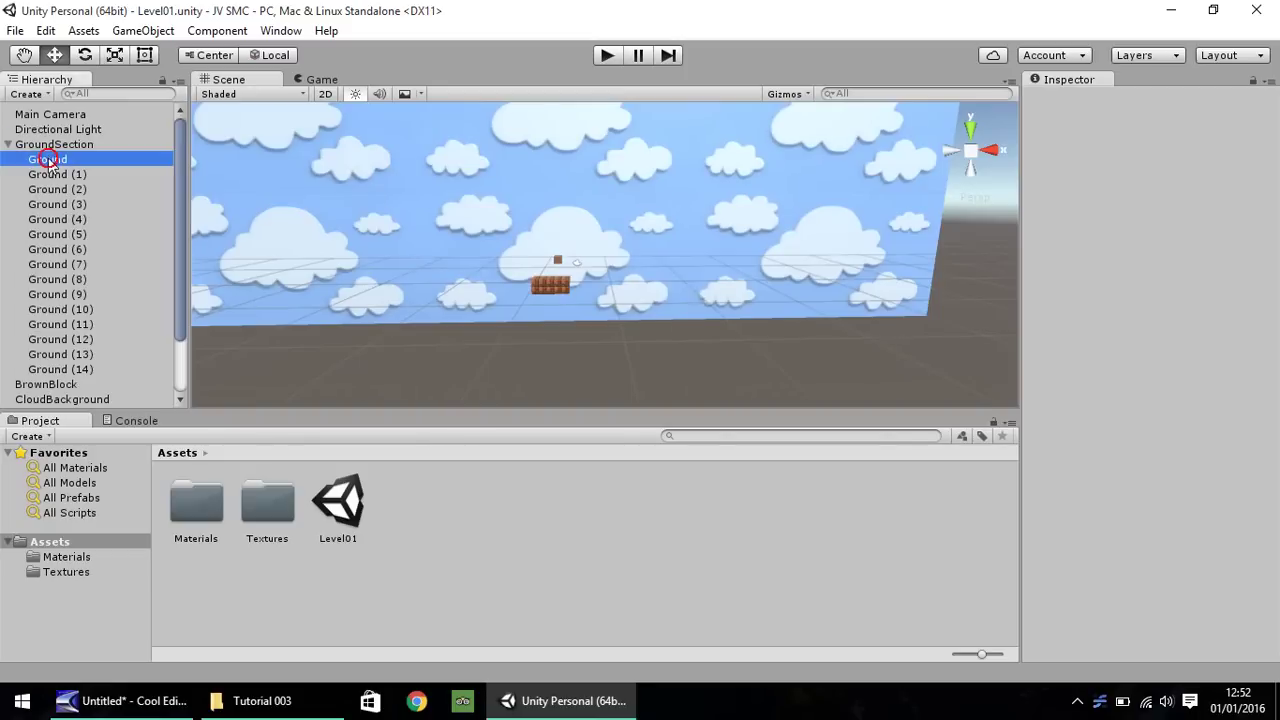
click(47, 221)
ctrl+click(52, 309)
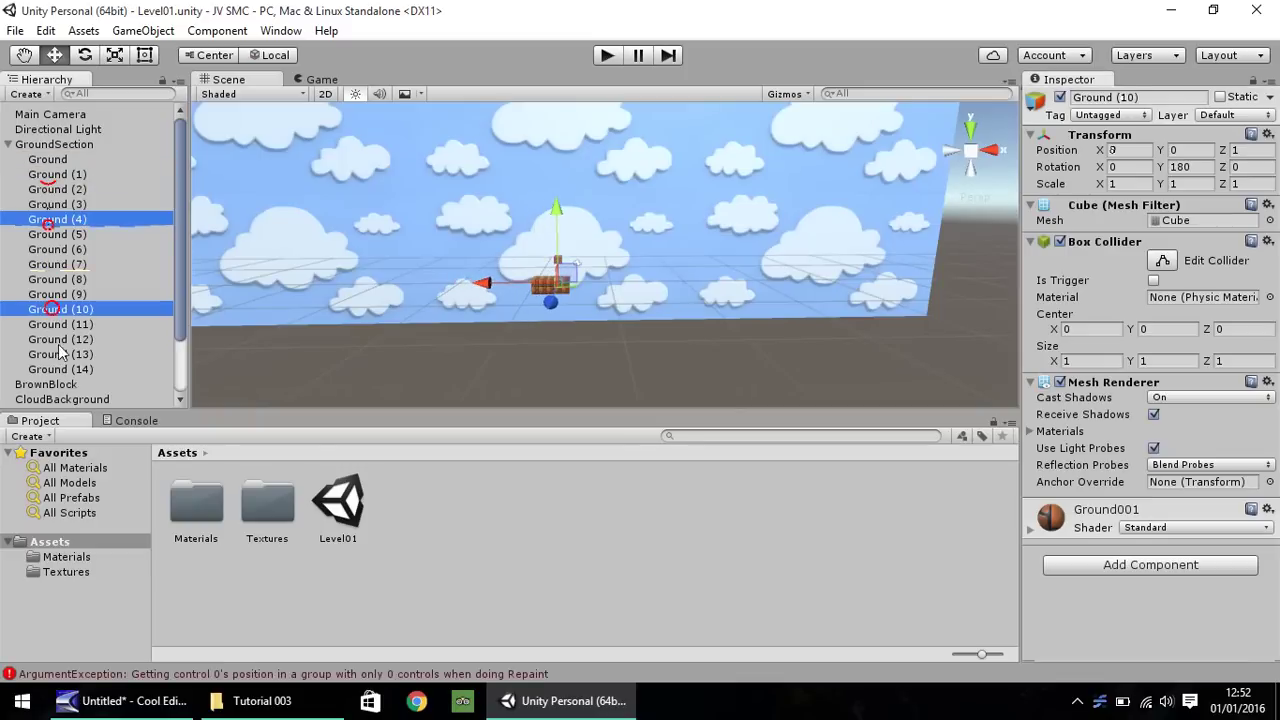
ctrl+click(52, 309)
ctrl+click(58, 354)
click(58, 266)
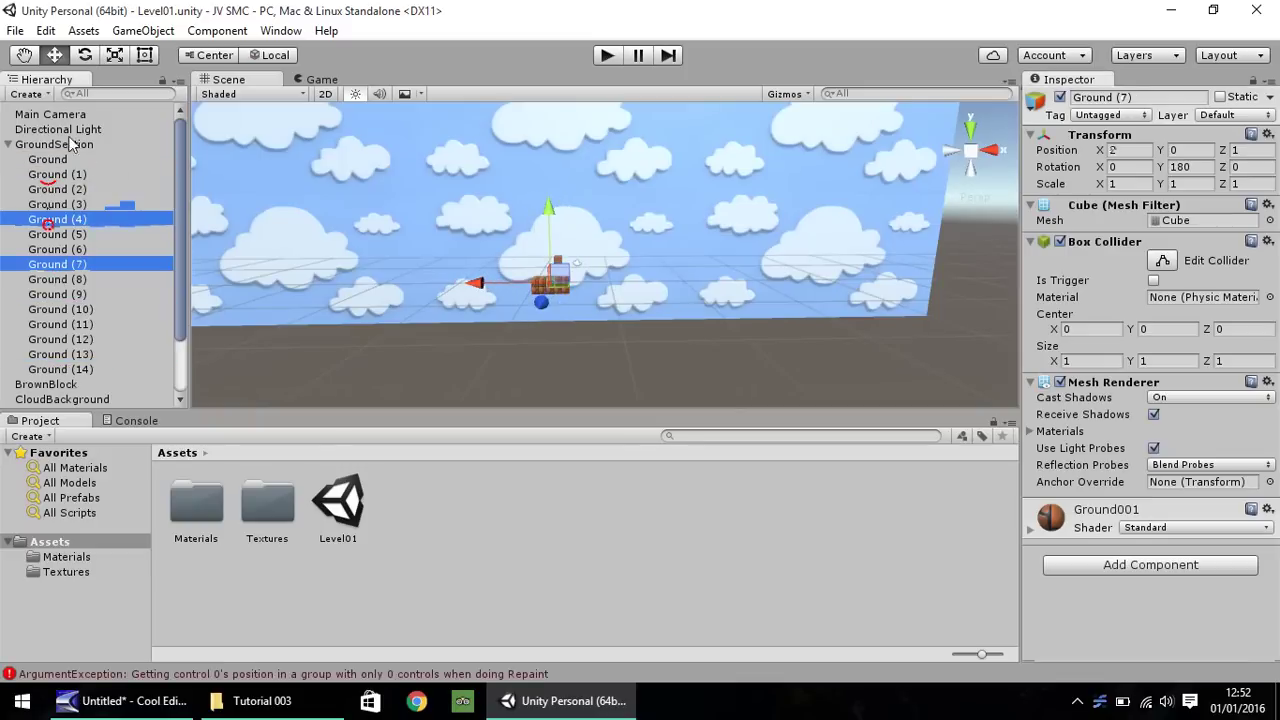
click(8, 145)
- Look through the CloudBackground objects one by one to review where each copy sits in the scene
click(63, 174)
click(68, 189)
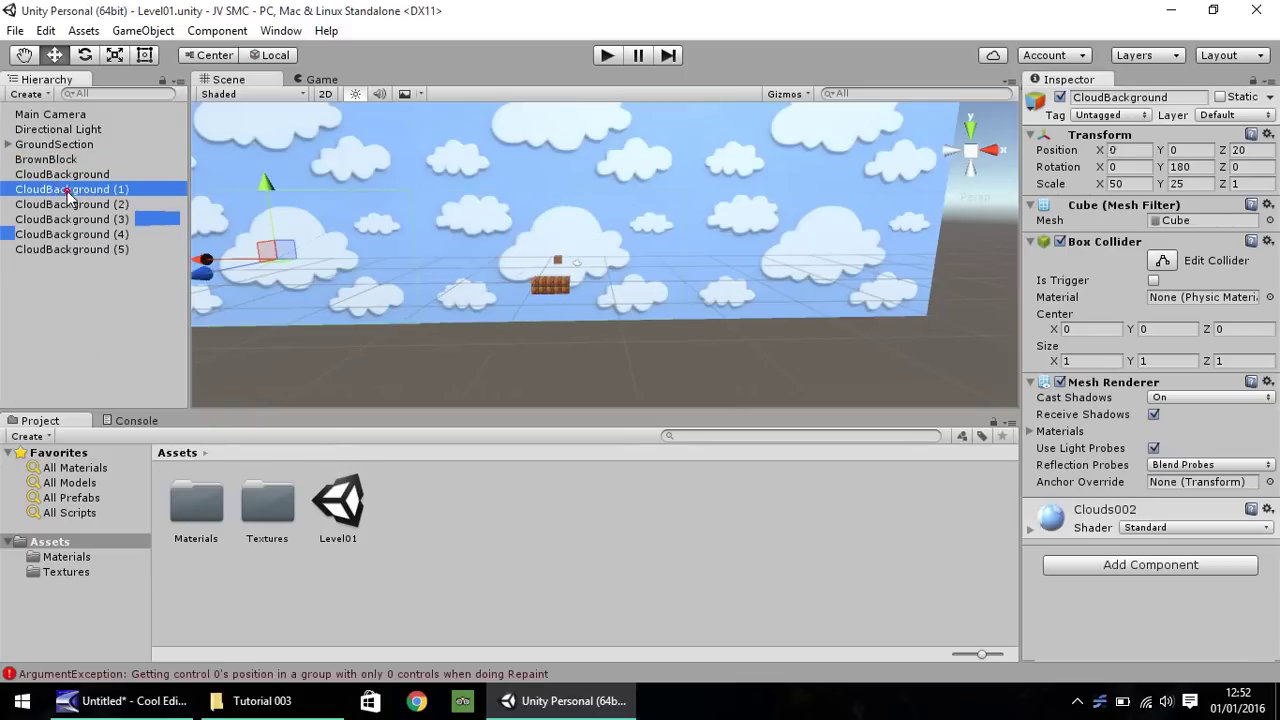
click(70, 205)
click(68, 219)
click(65, 234)
click(63, 249)
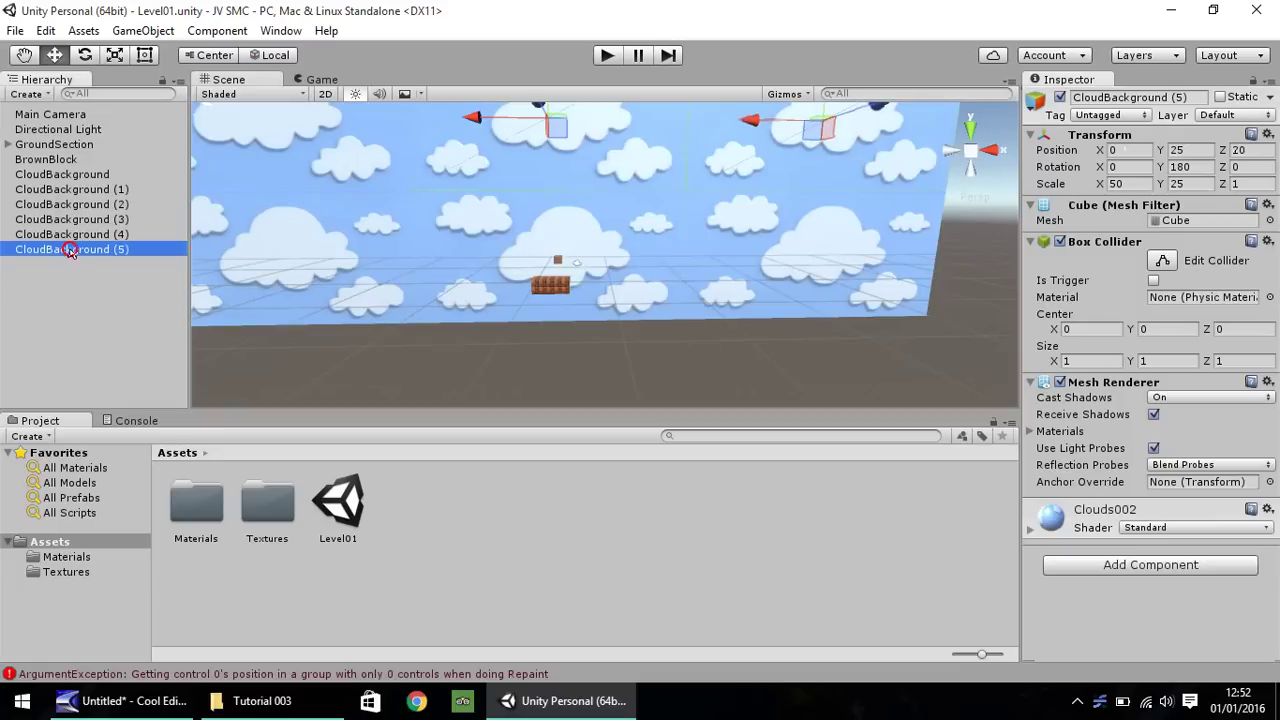
click(70, 234)
click(68, 219)
click(66, 216)
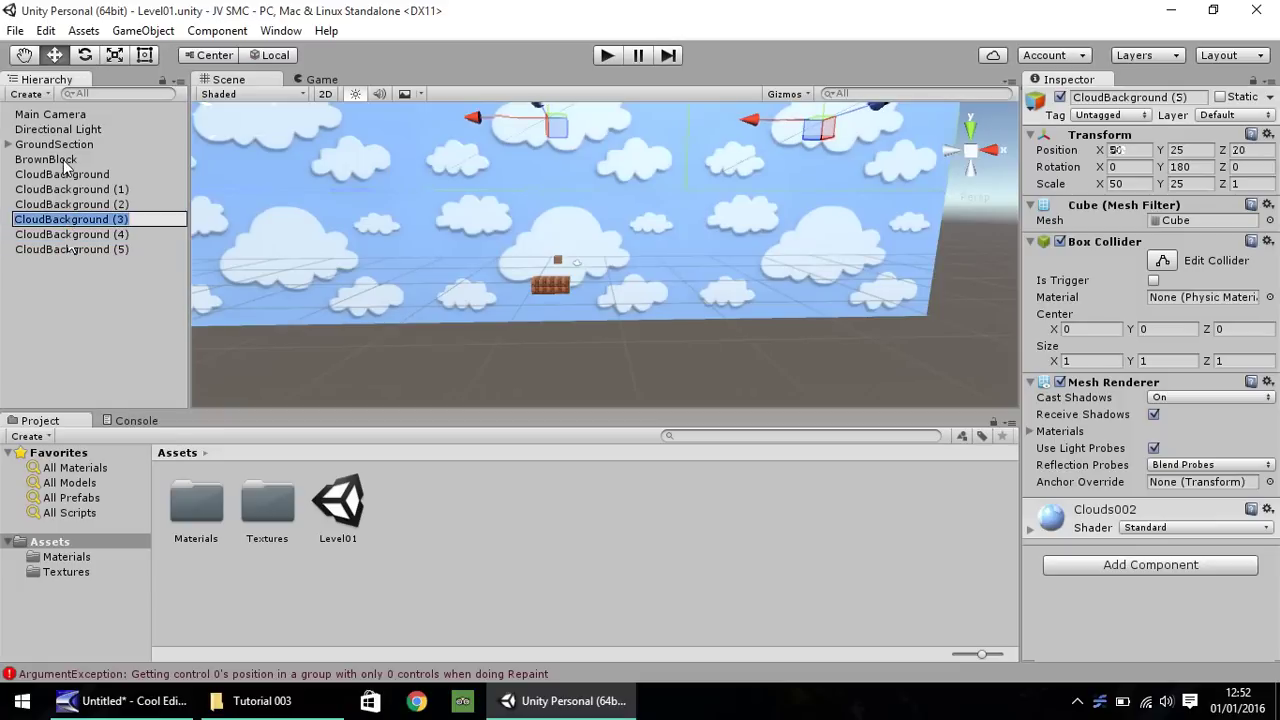
click(88, 286)
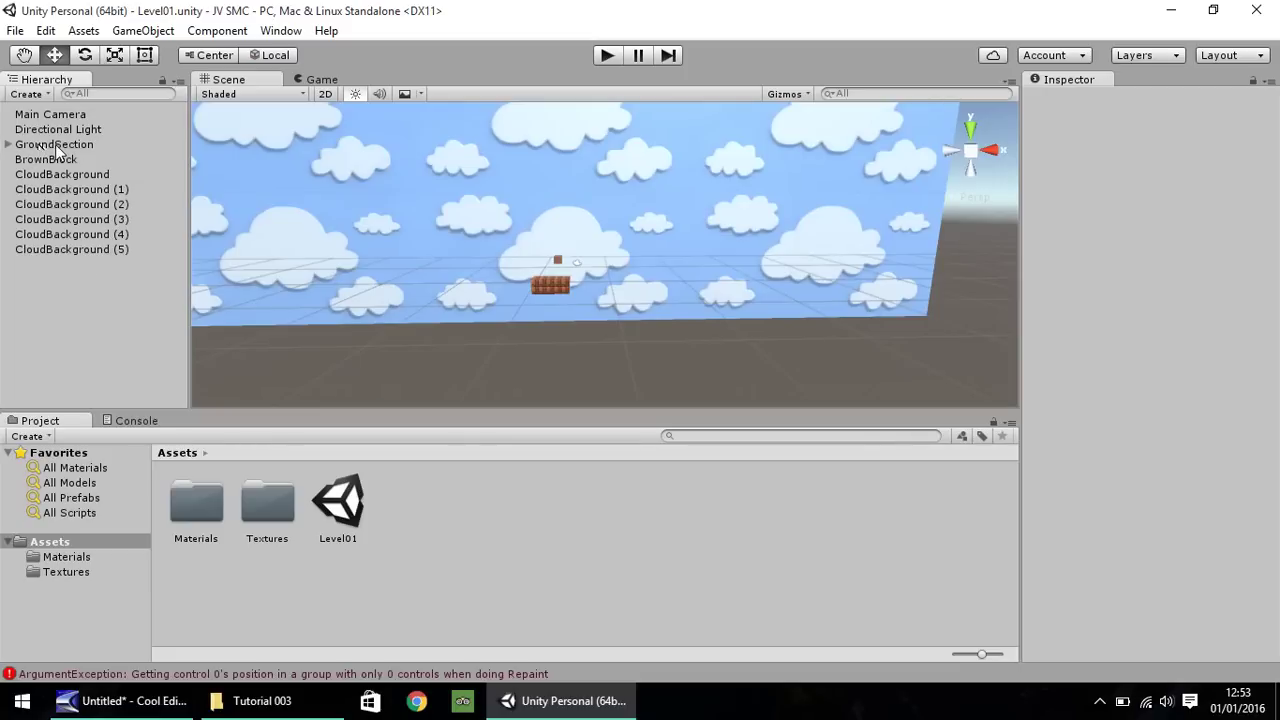
- Open the project's Textures folder and examine the two green pipe textures
click(61, 571)
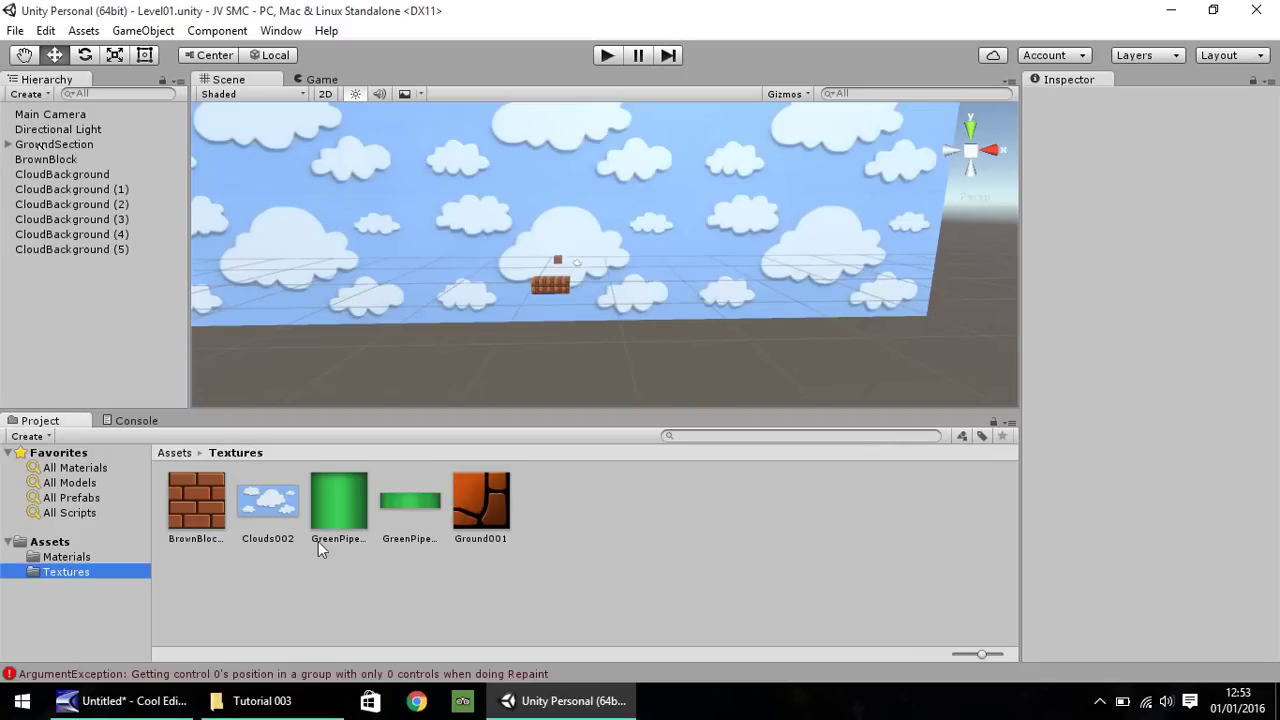
click(394, 505)
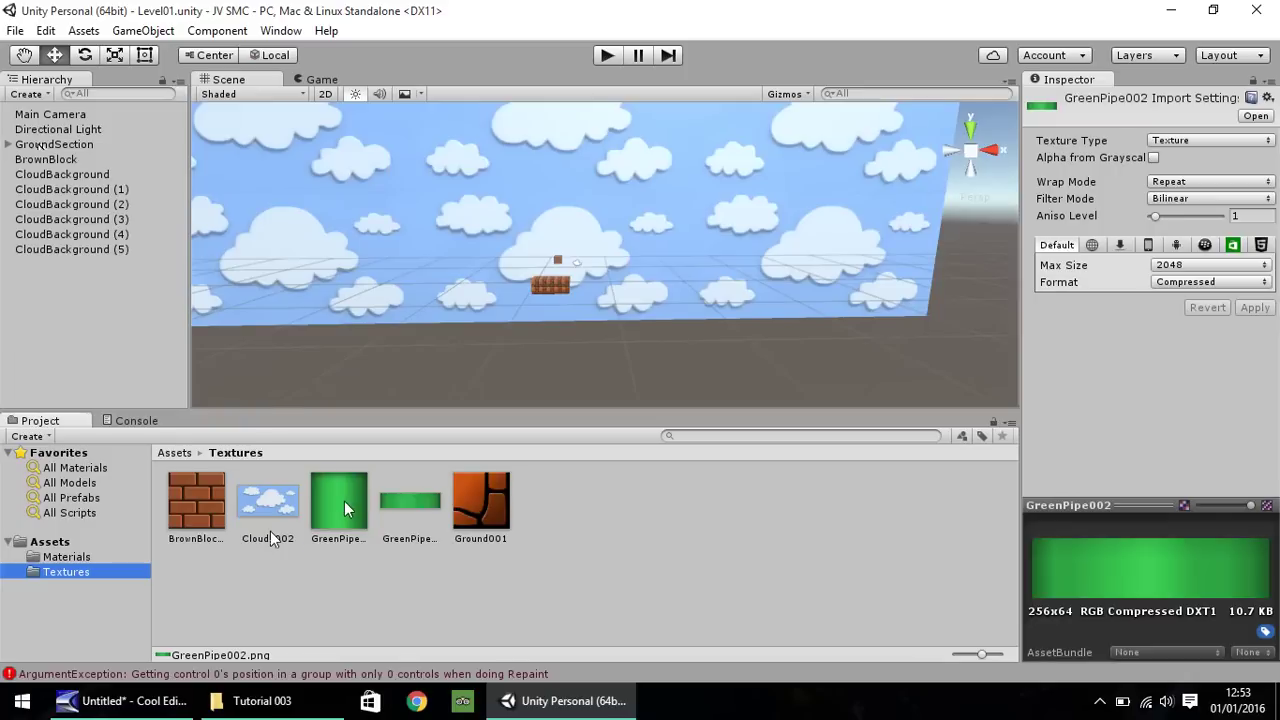
click(342, 500)
click(405, 502)
click(345, 499)
click(408, 502)
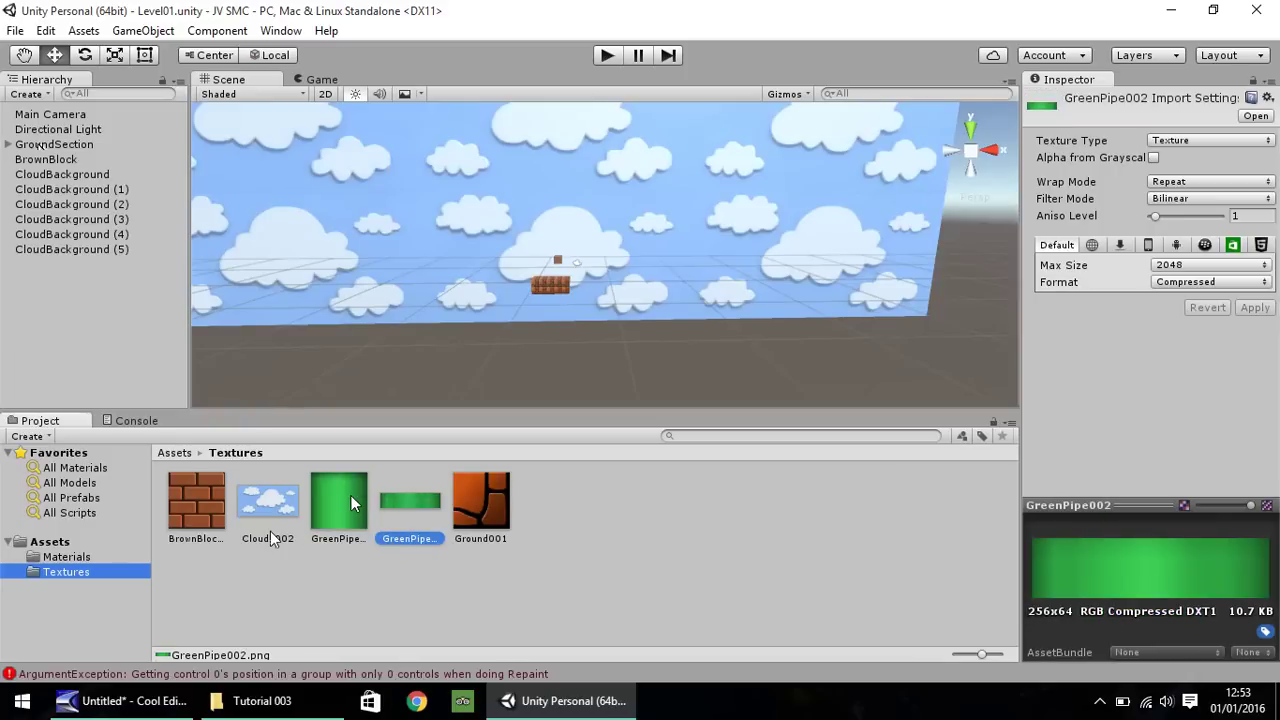
click(389, 520)
- Import DeadBlock001.png and QuestionBlock001.png from the Tutorial 003 folder into the Unity project's Textures folder
click(293, 701)
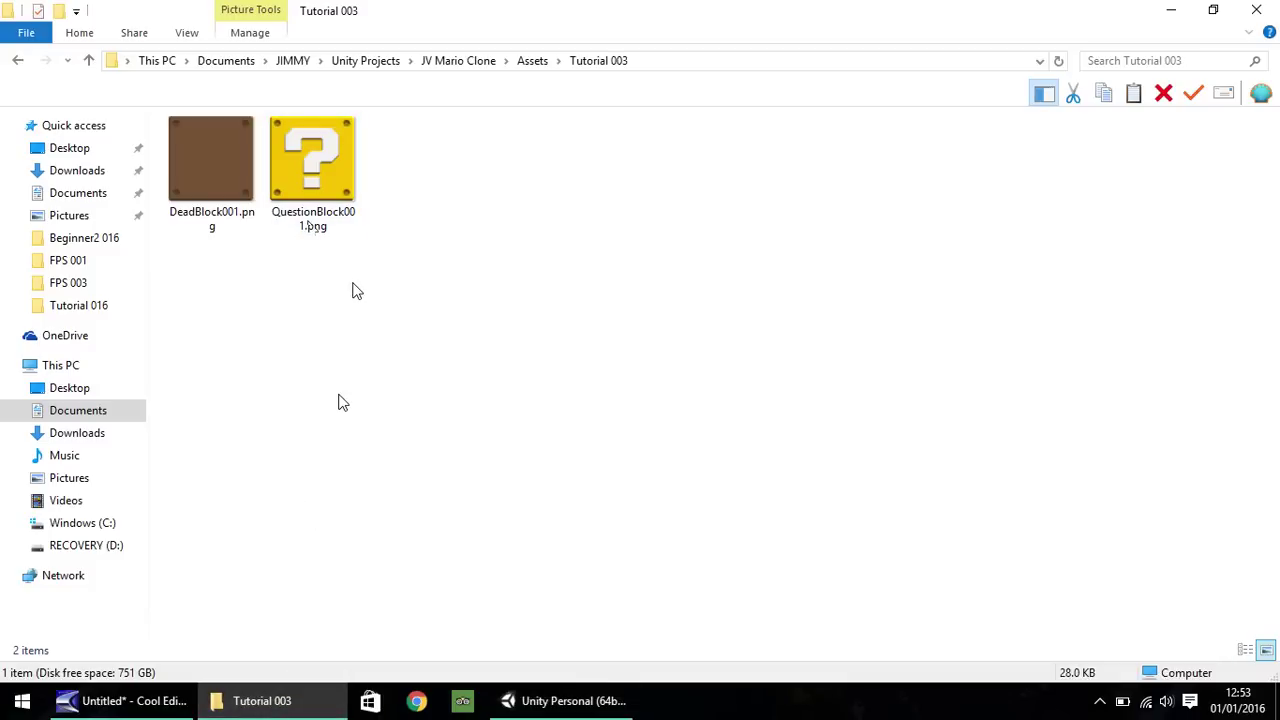
drag(322, 205, 554, 493)
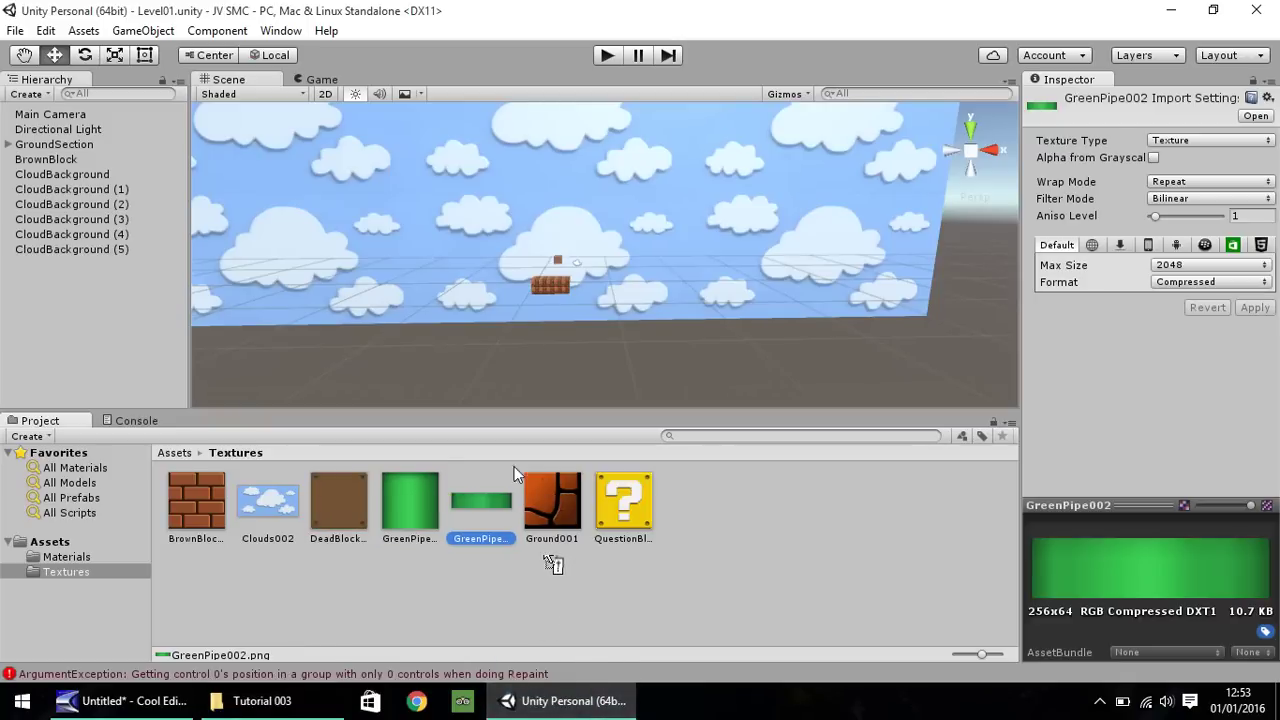
click(394, 596)
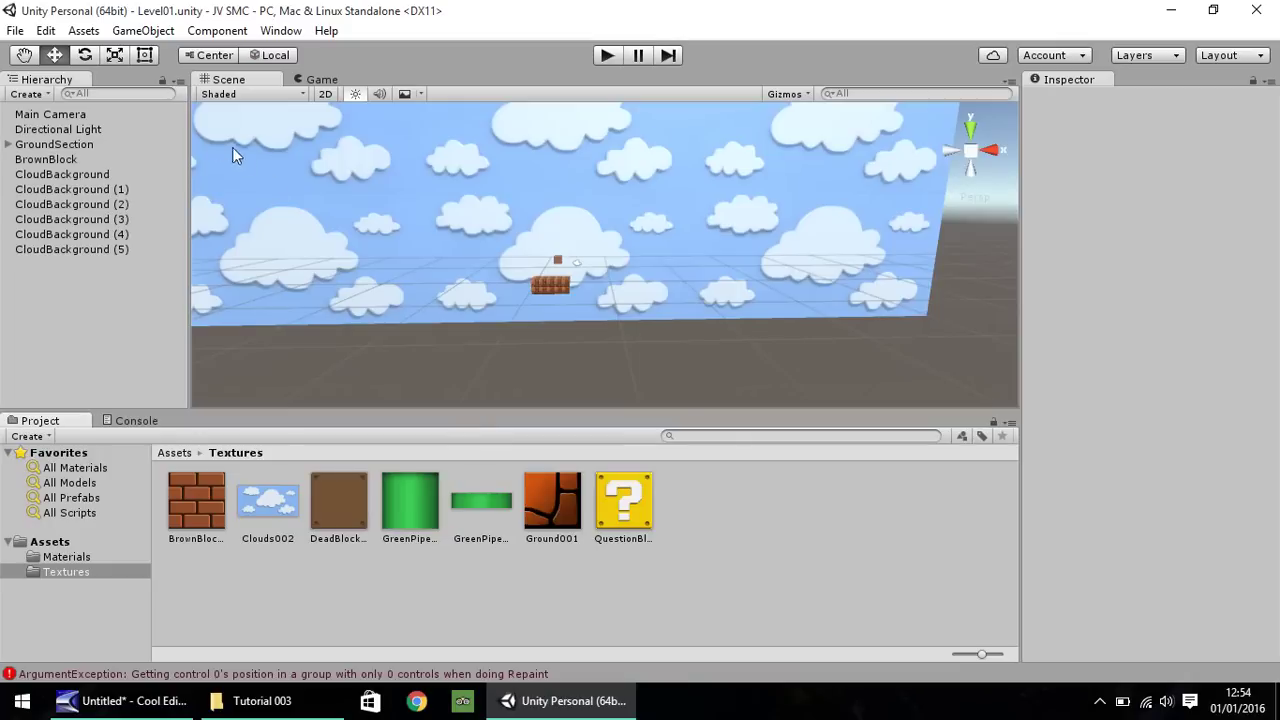
- Examine BrownBlock from the front and the side to check its depth alignment above the two rows of ground blocks
click(558, 259)
scroll(575, 280, up, 4)
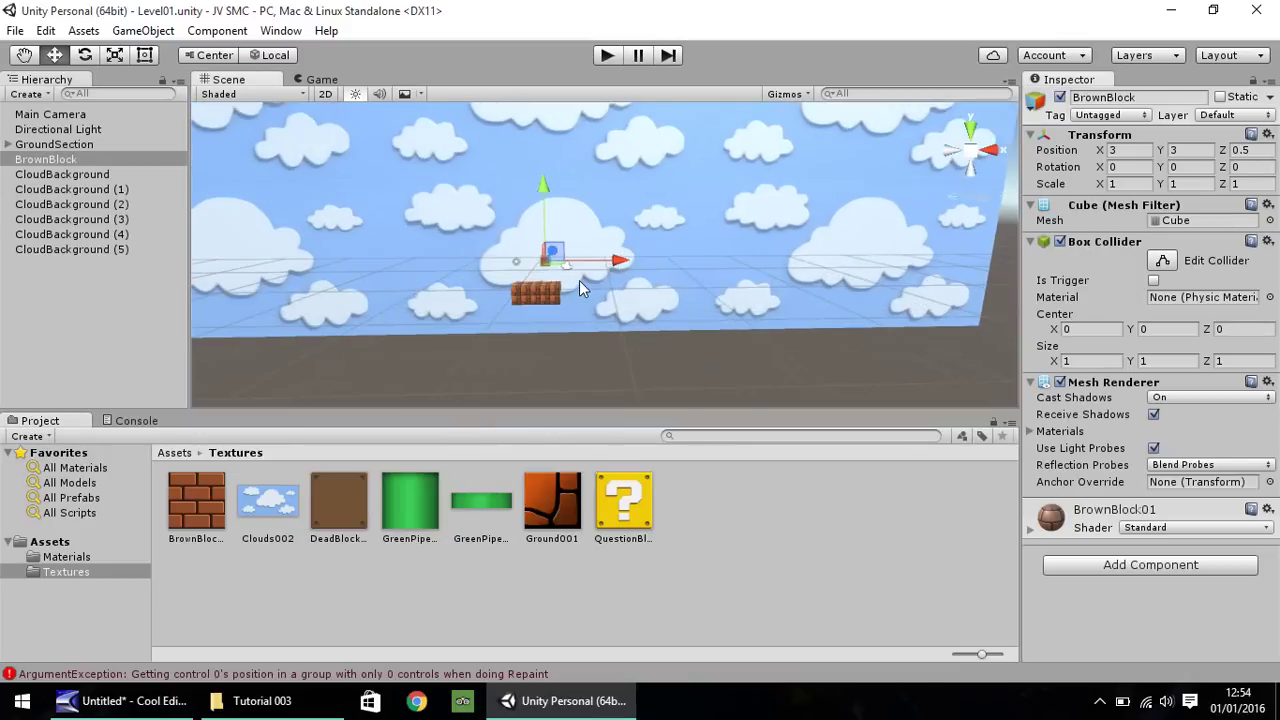
scroll(570, 277, up, 5)
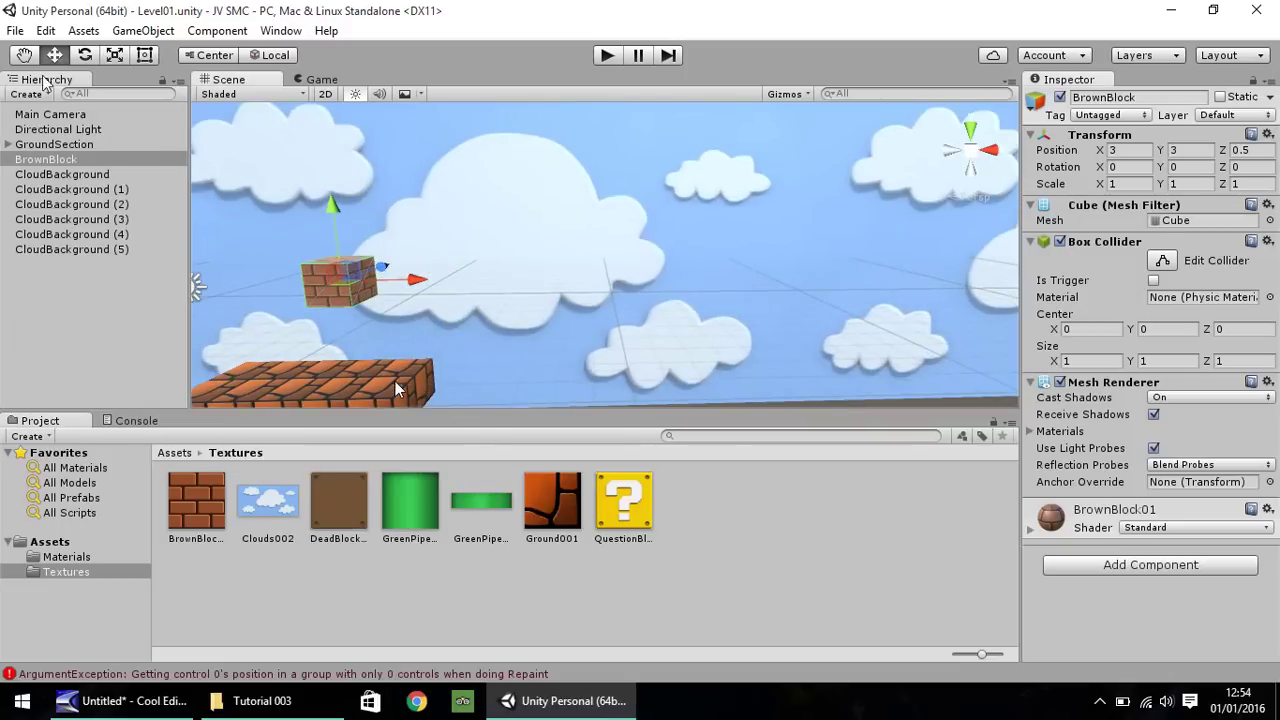
click(23, 56)
drag(278, 176, 231, 244)
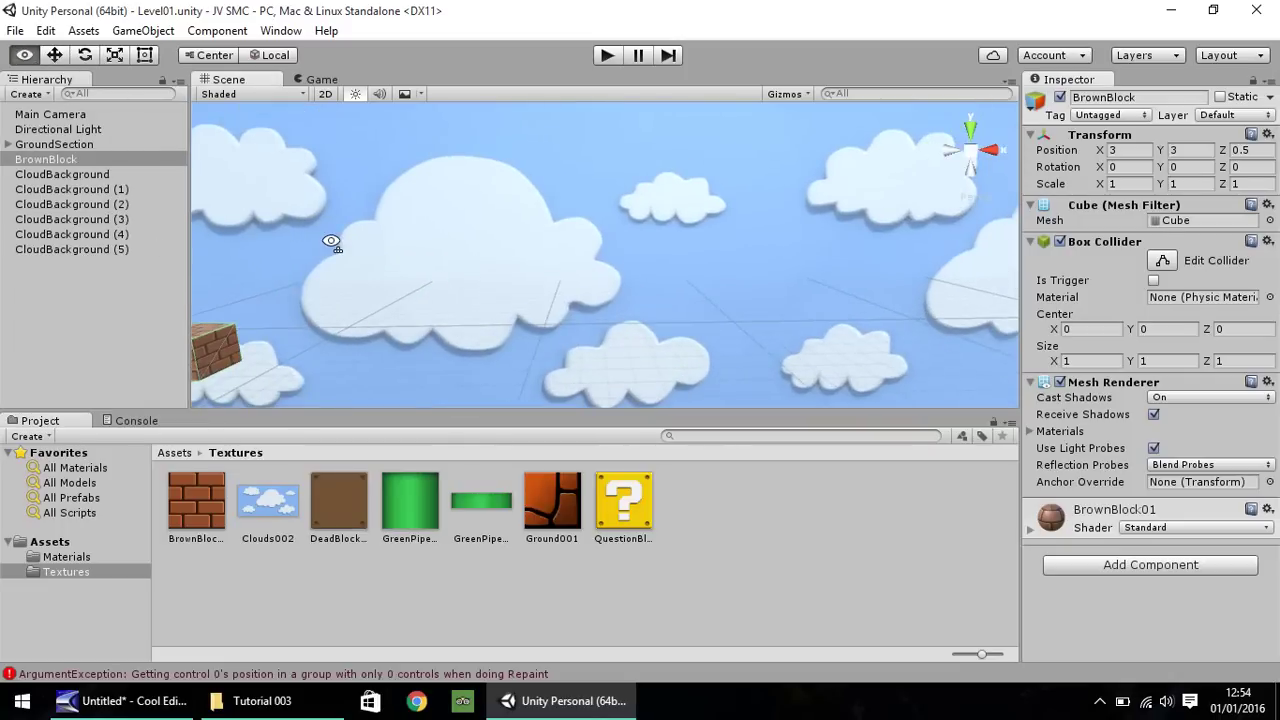
alt+drag(331, 241, 1255, 272)
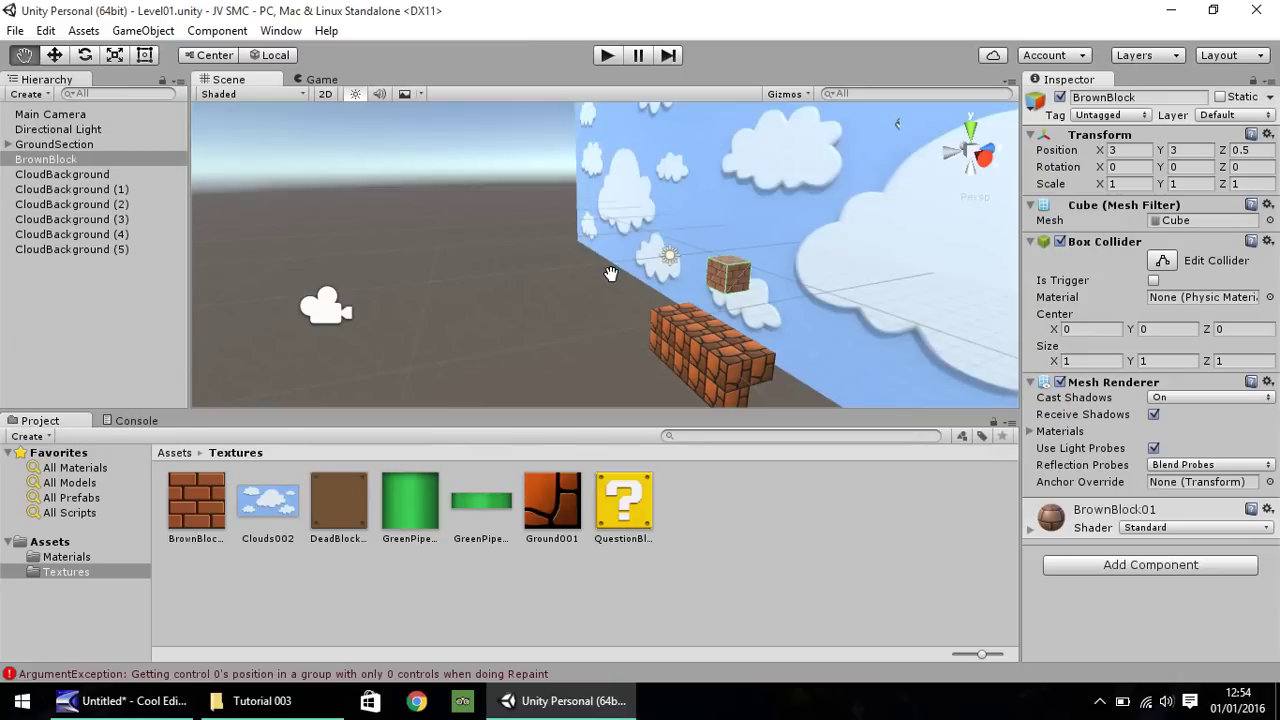
alt+drag(611, 273, 349, 149)
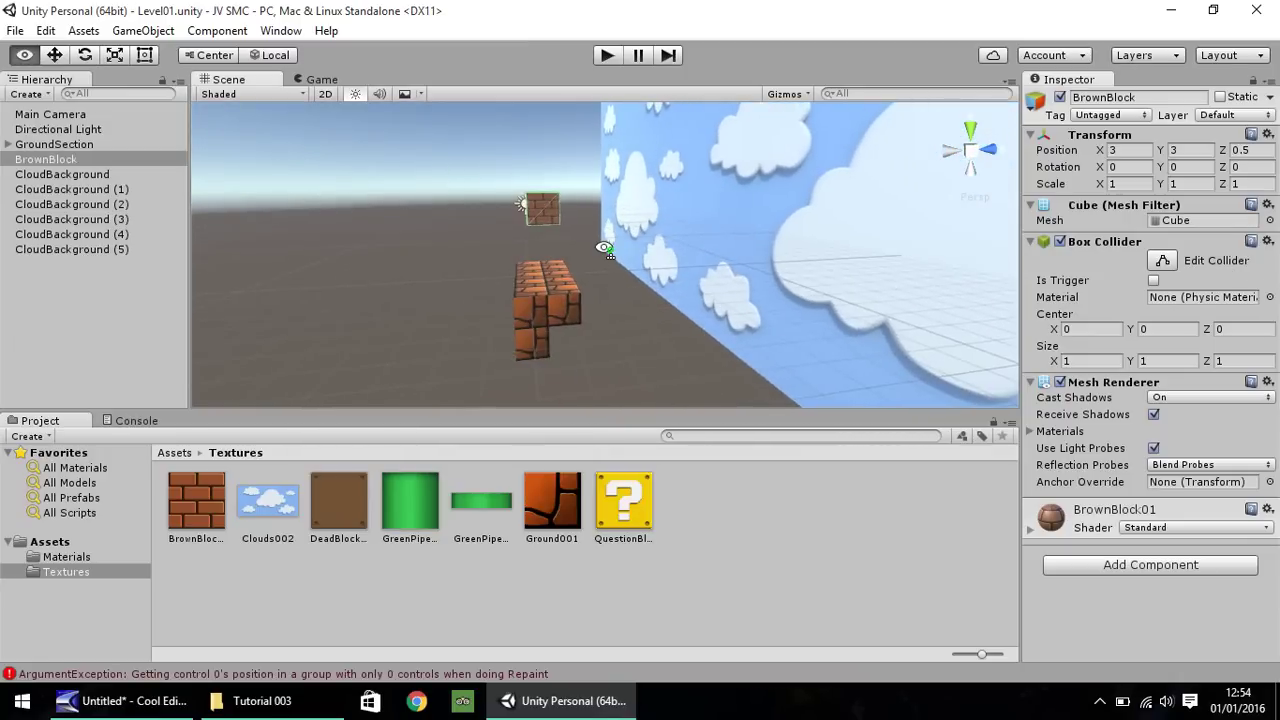
alt+drag(605, 248, 590, 240)
middle_drag(590, 240, 399, 185)
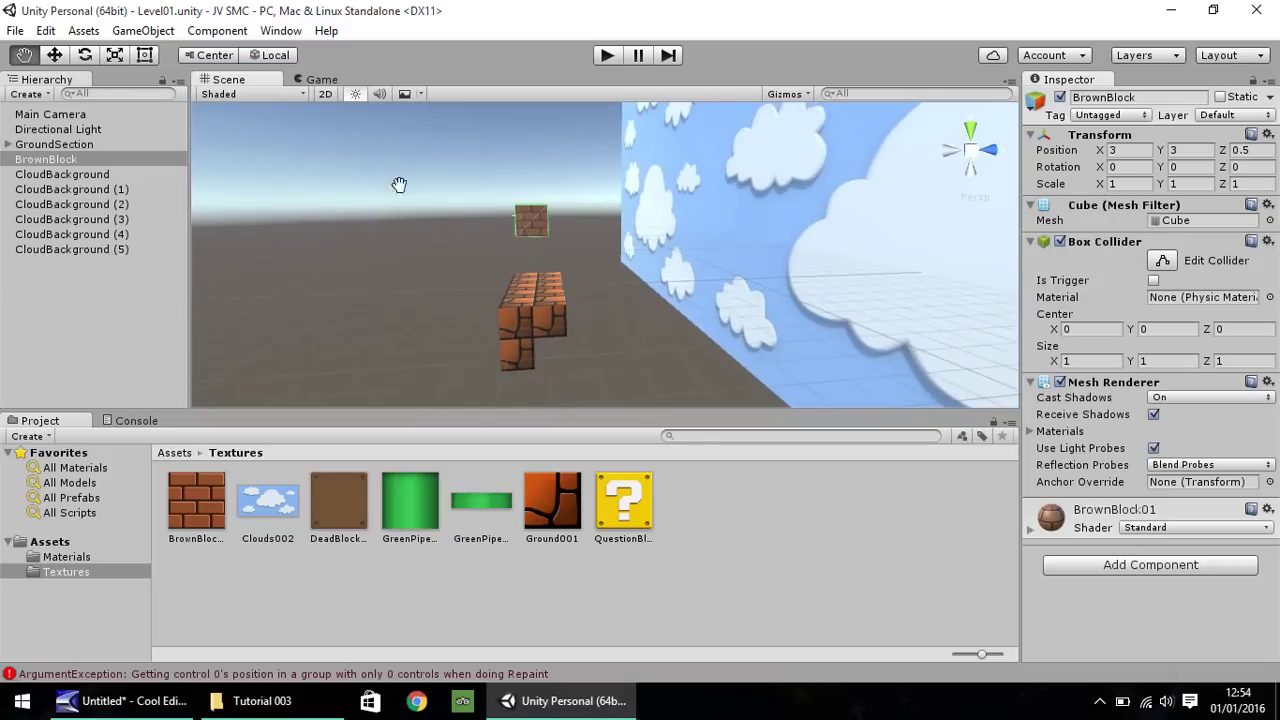
middle_drag(528, 272, 566, 287)
alt+drag(566, 287, 567, 287)
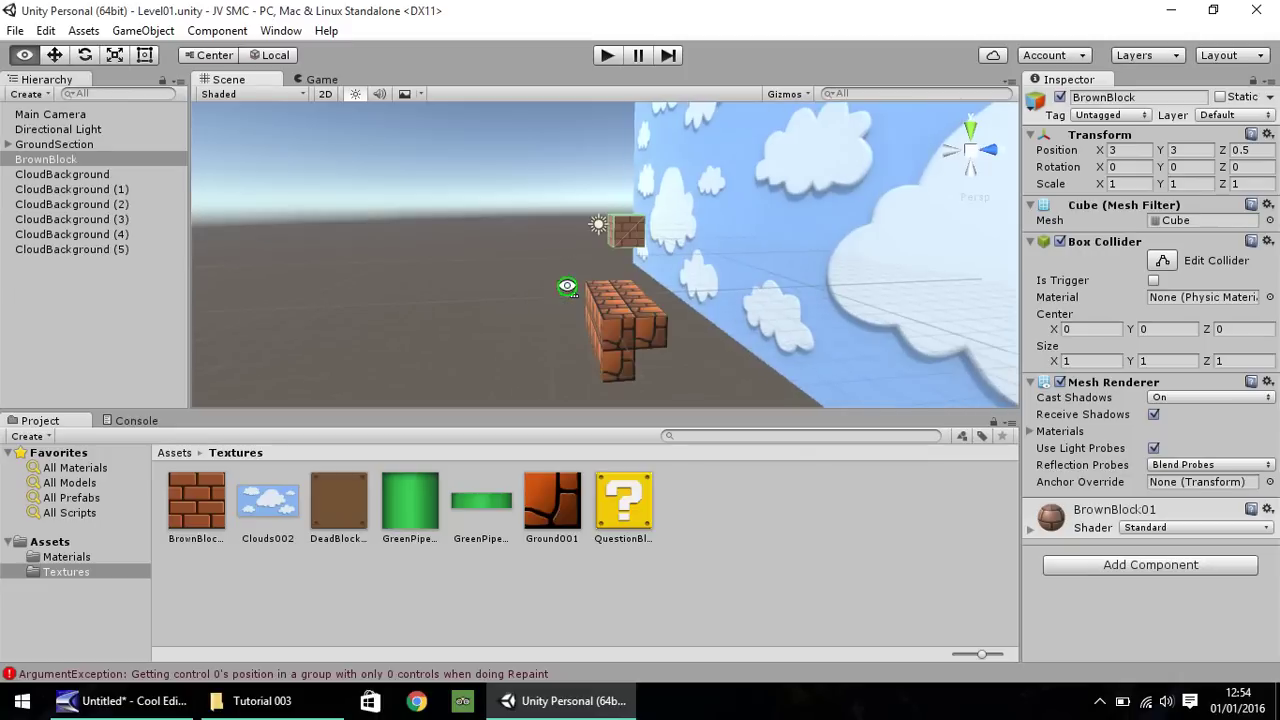
middle_drag(567, 287, 567, 287)
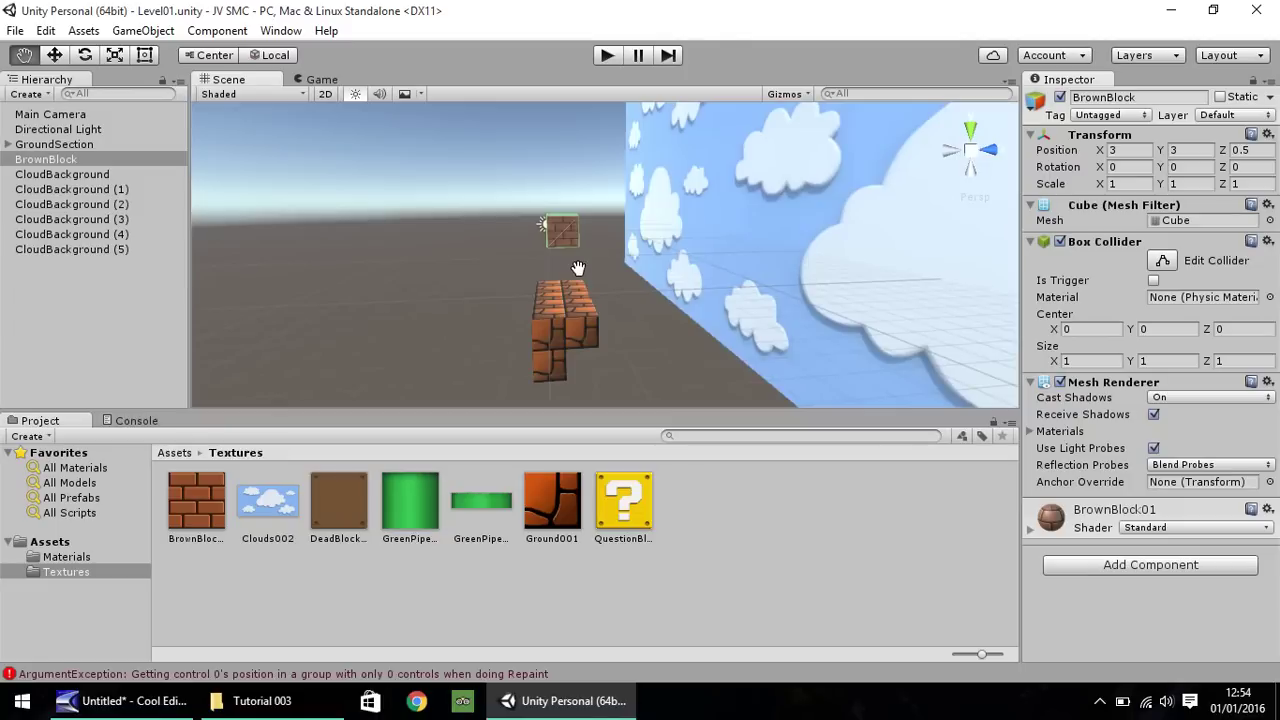
alt+drag(578, 268, 578, 268)
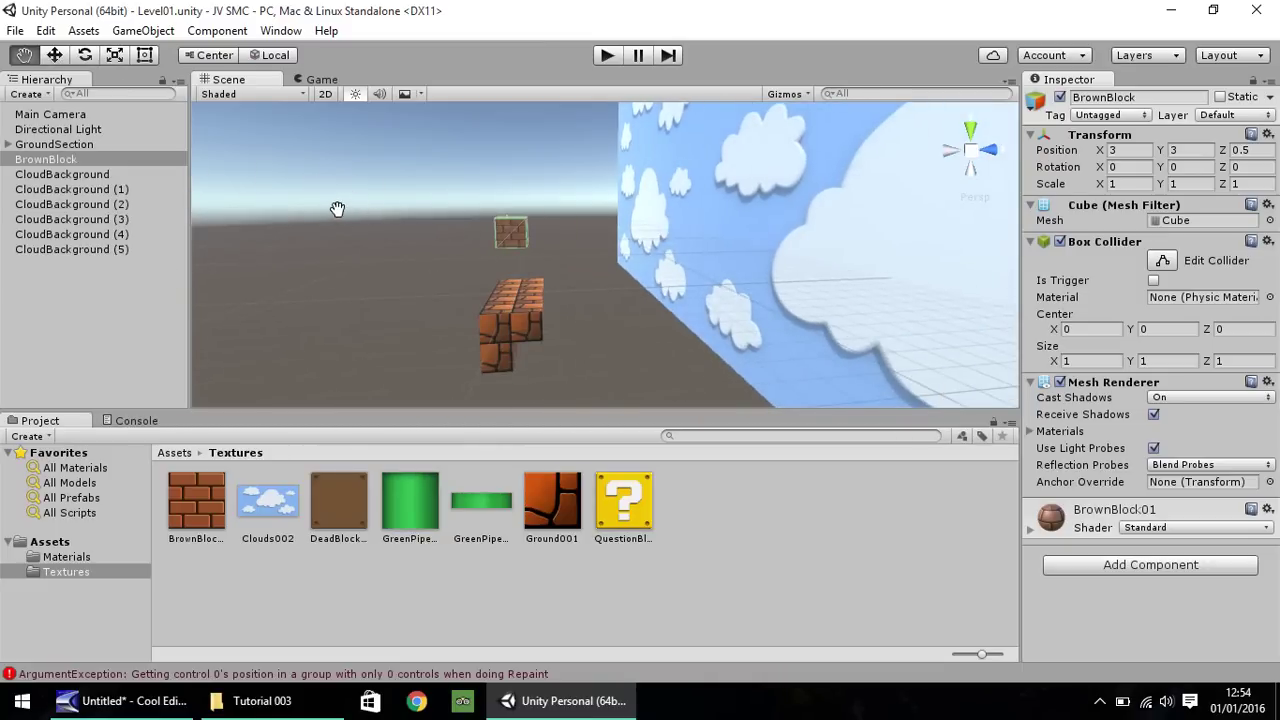
alt+drag(340, 213, 560, 263)
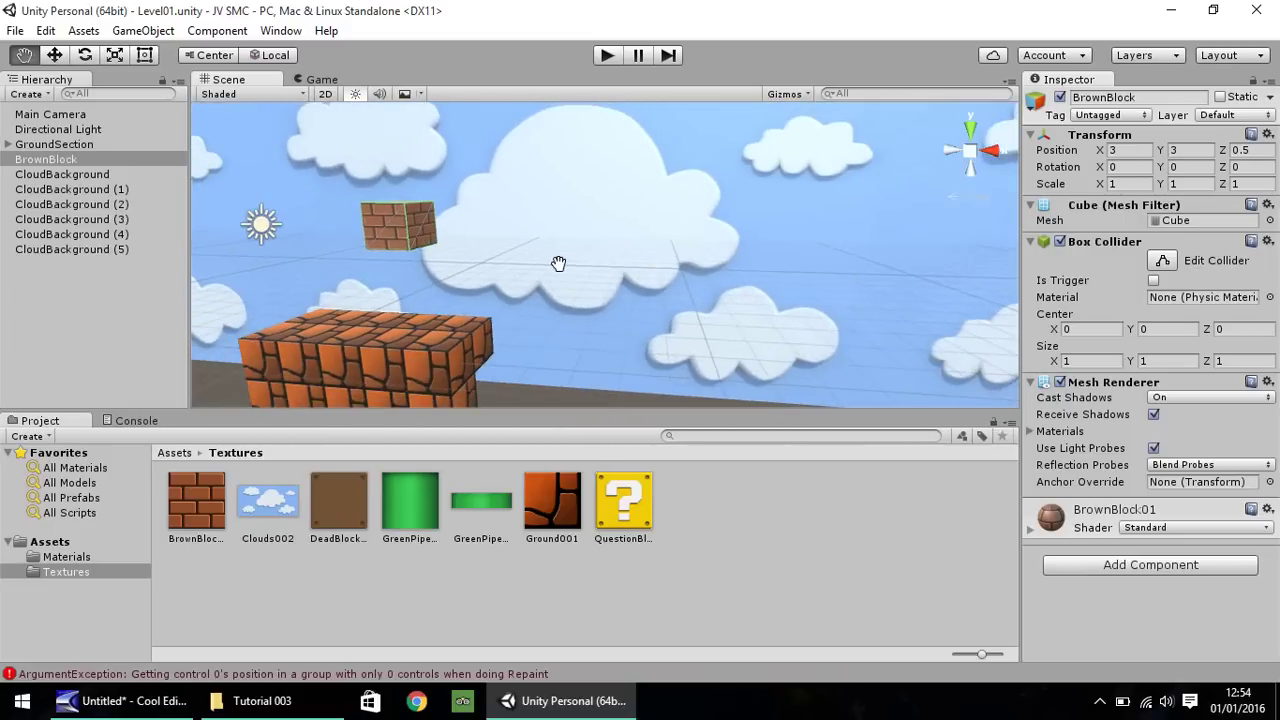
- Set BrownBlock's Y rotation to 180
click(78, 159)
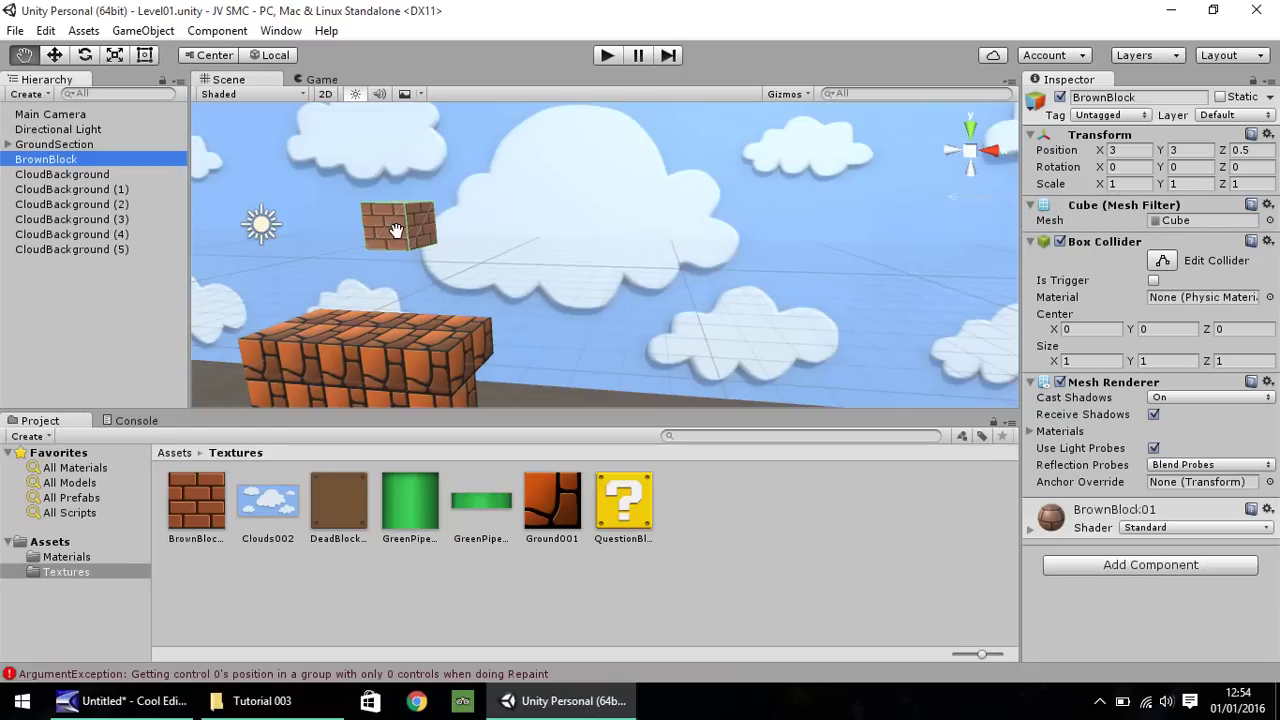
click(1188, 166)
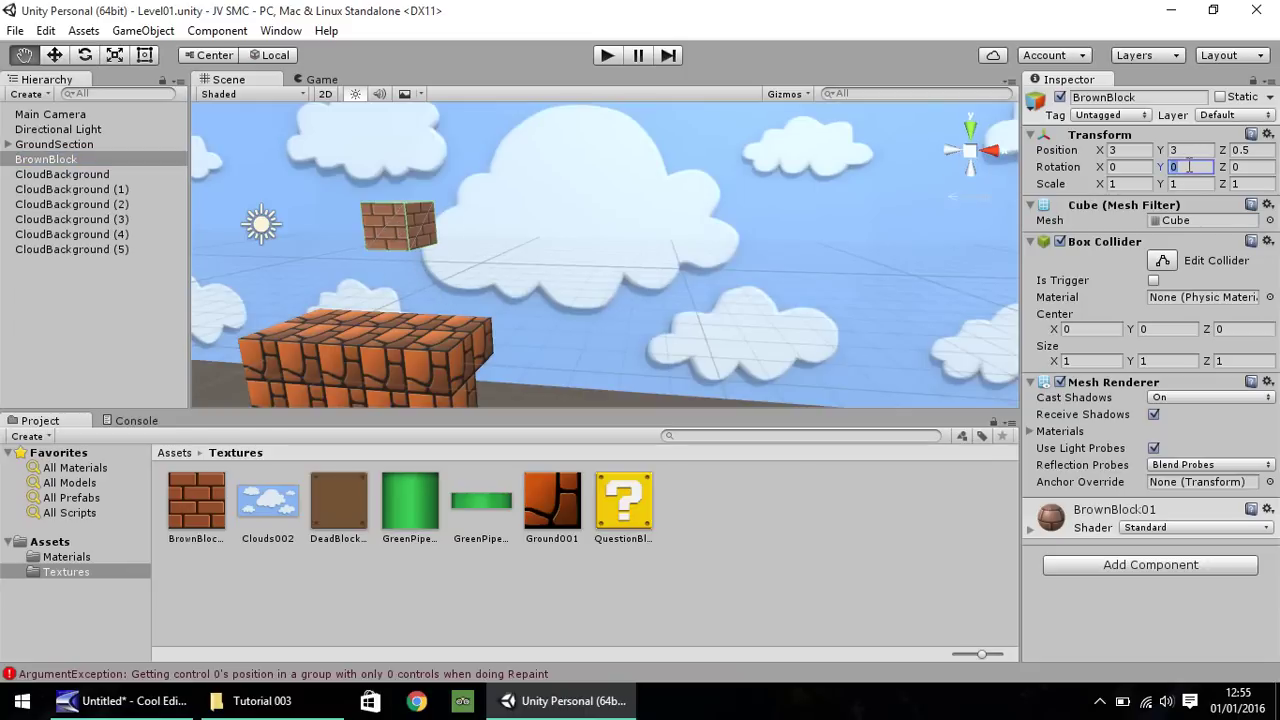
text(180)
- Duplicate BrownBlock with the Move tool active
click(54, 56)
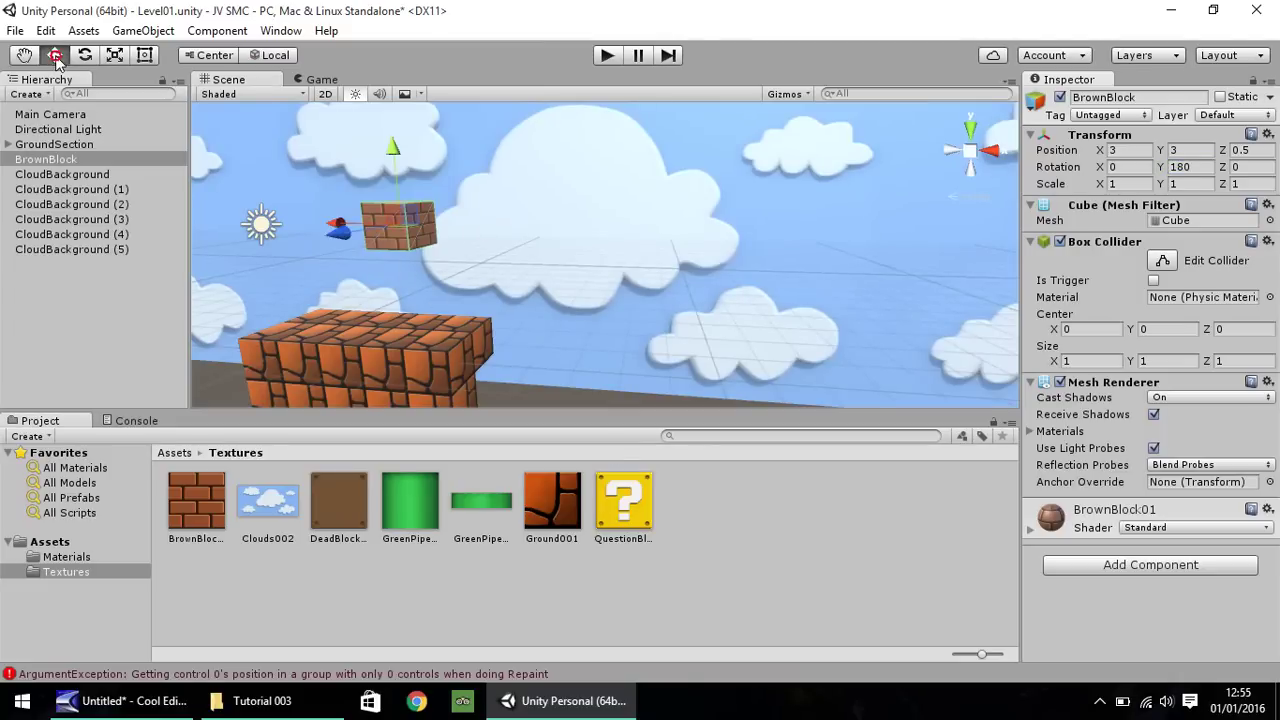
click(59, 158)
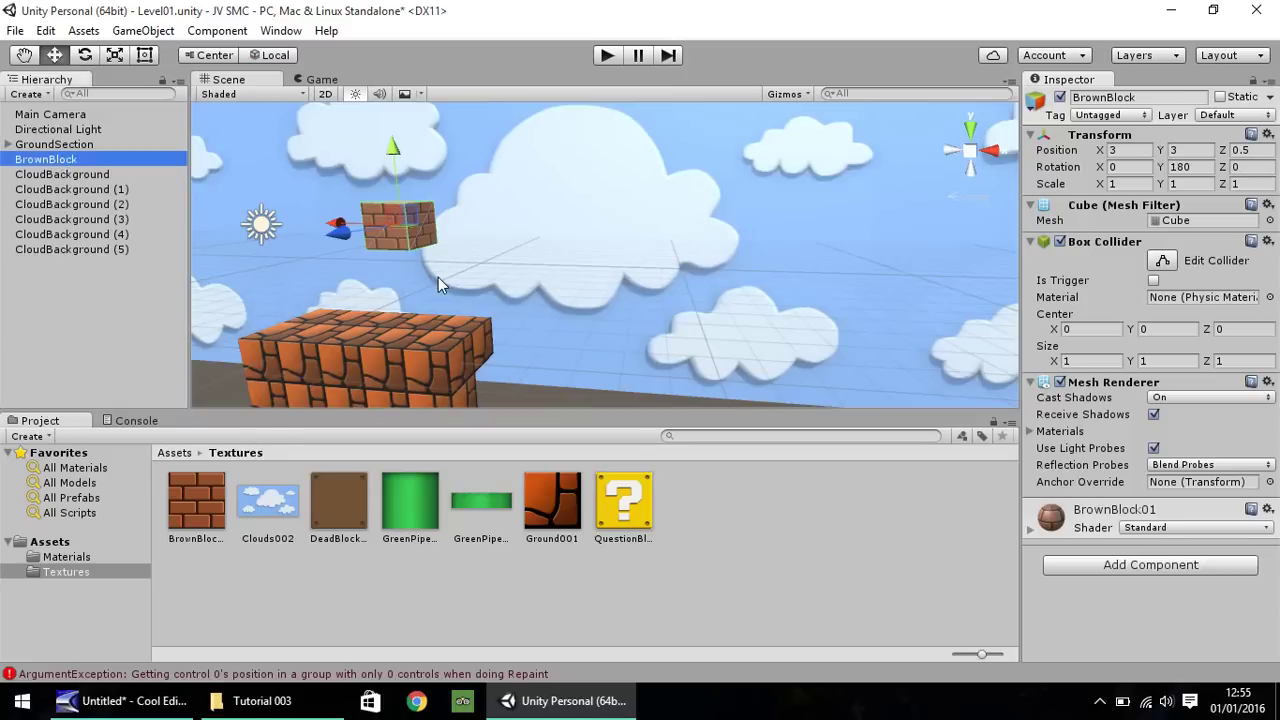
key(ctrl+d)
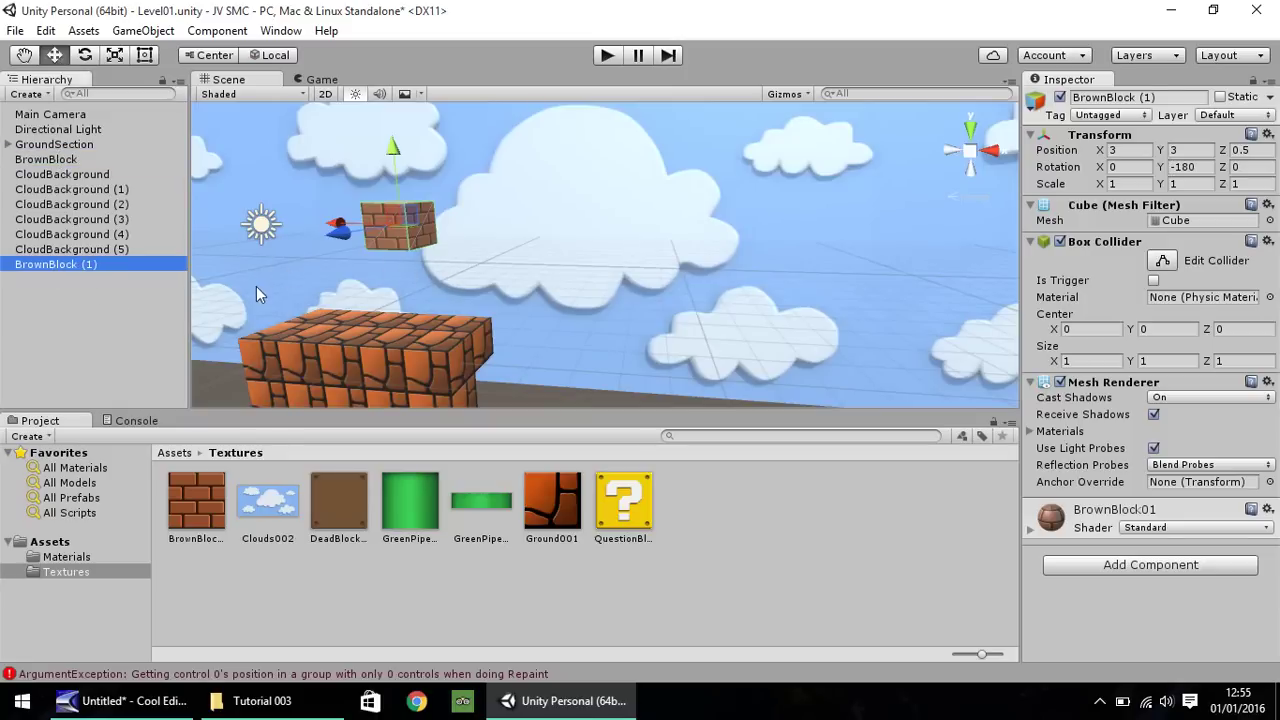
click(337, 228)
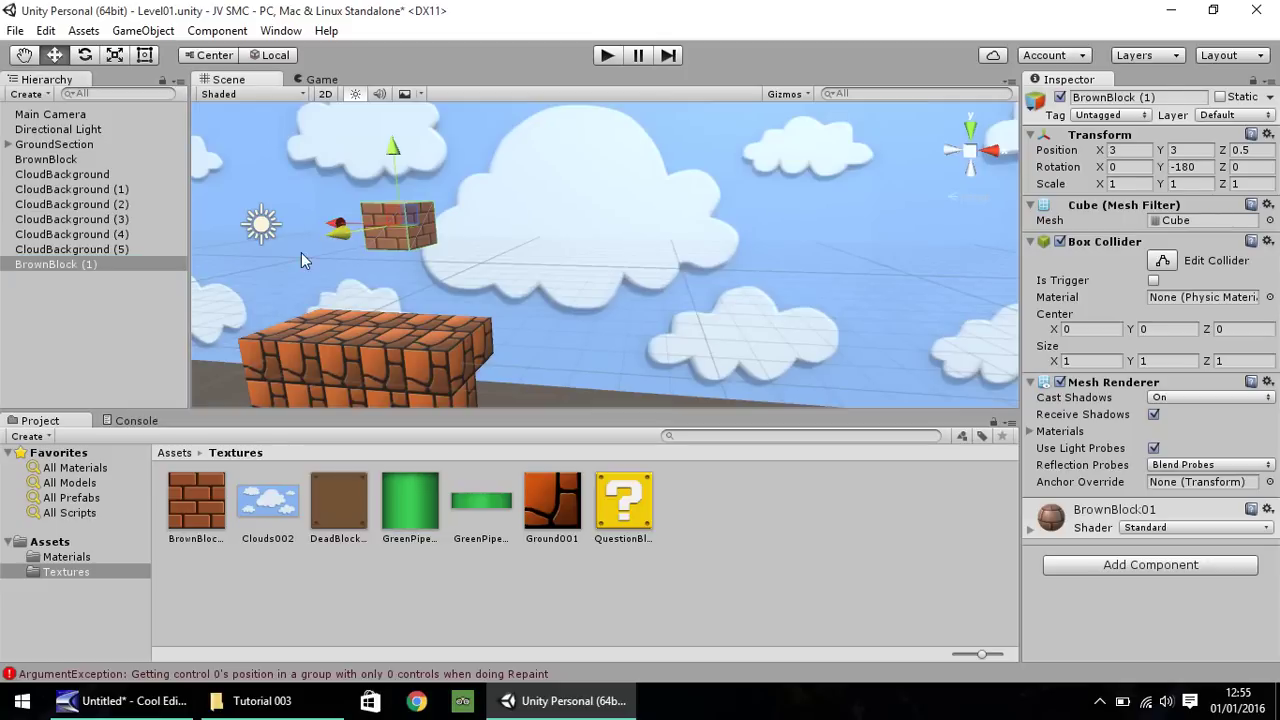
click(301, 252)
click(23, 55)
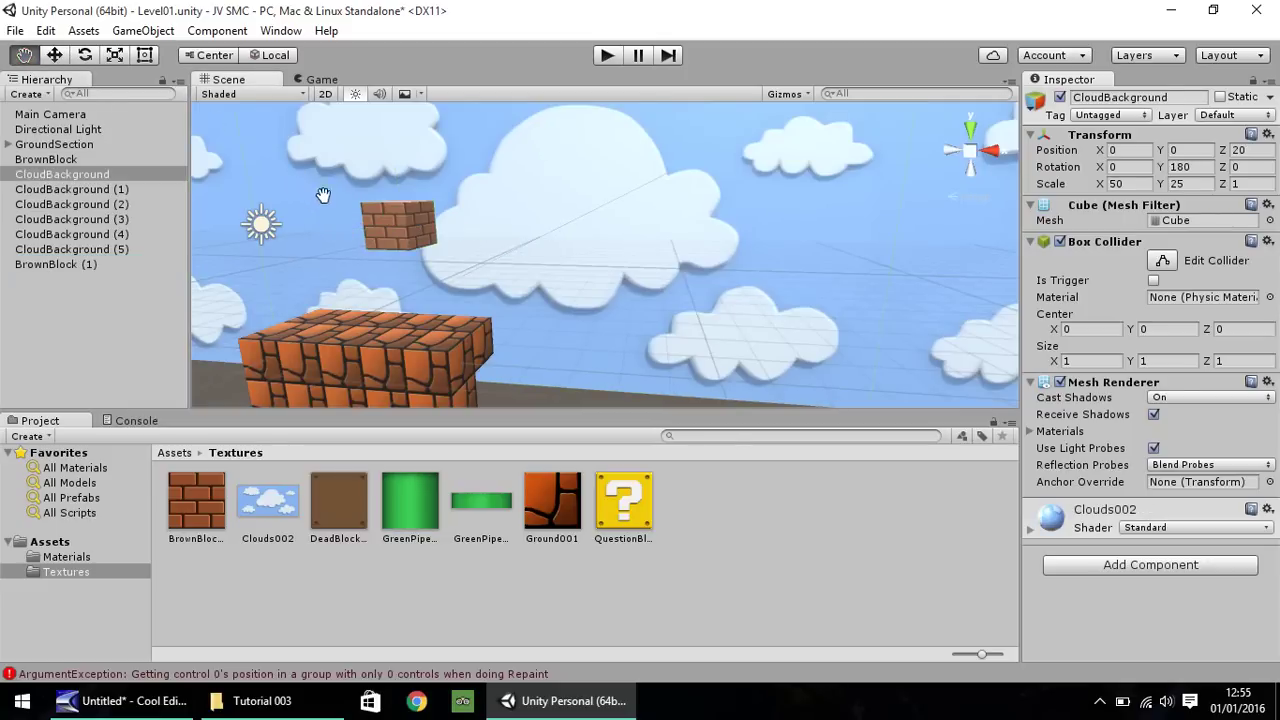
drag(323, 194, 455, 205)
click(55, 56)
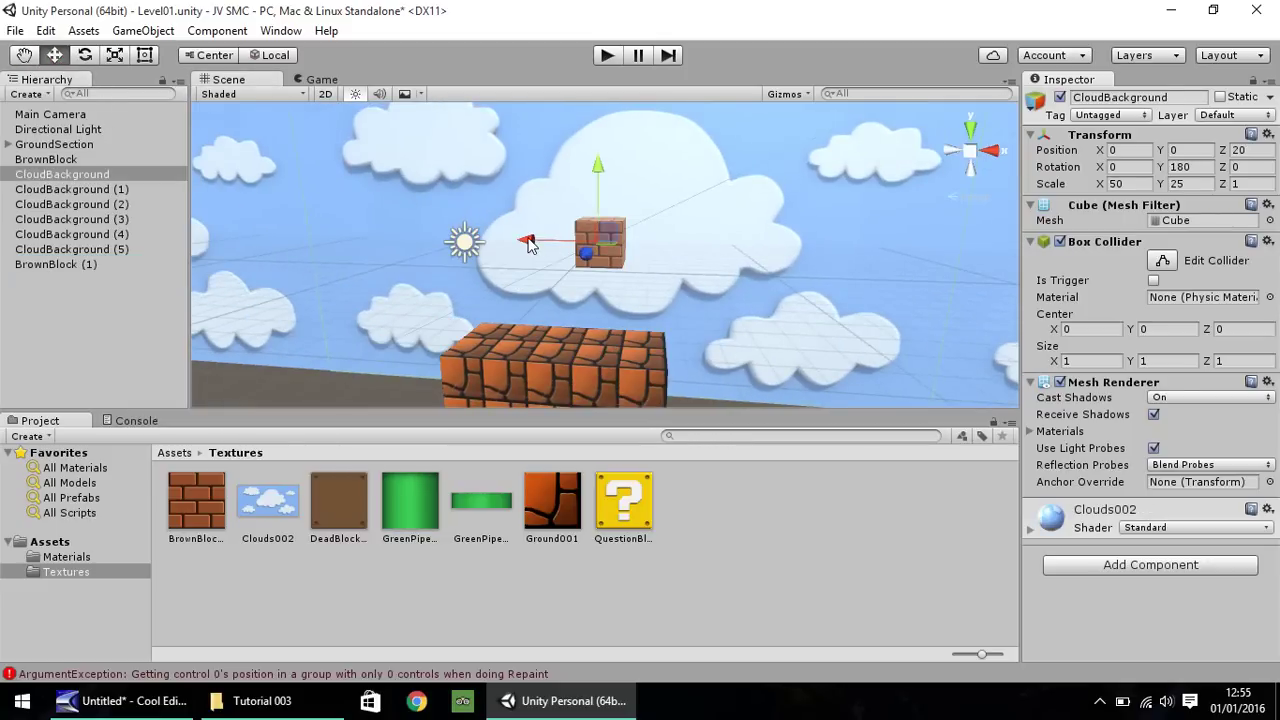
drag(530, 245, 550, 248)
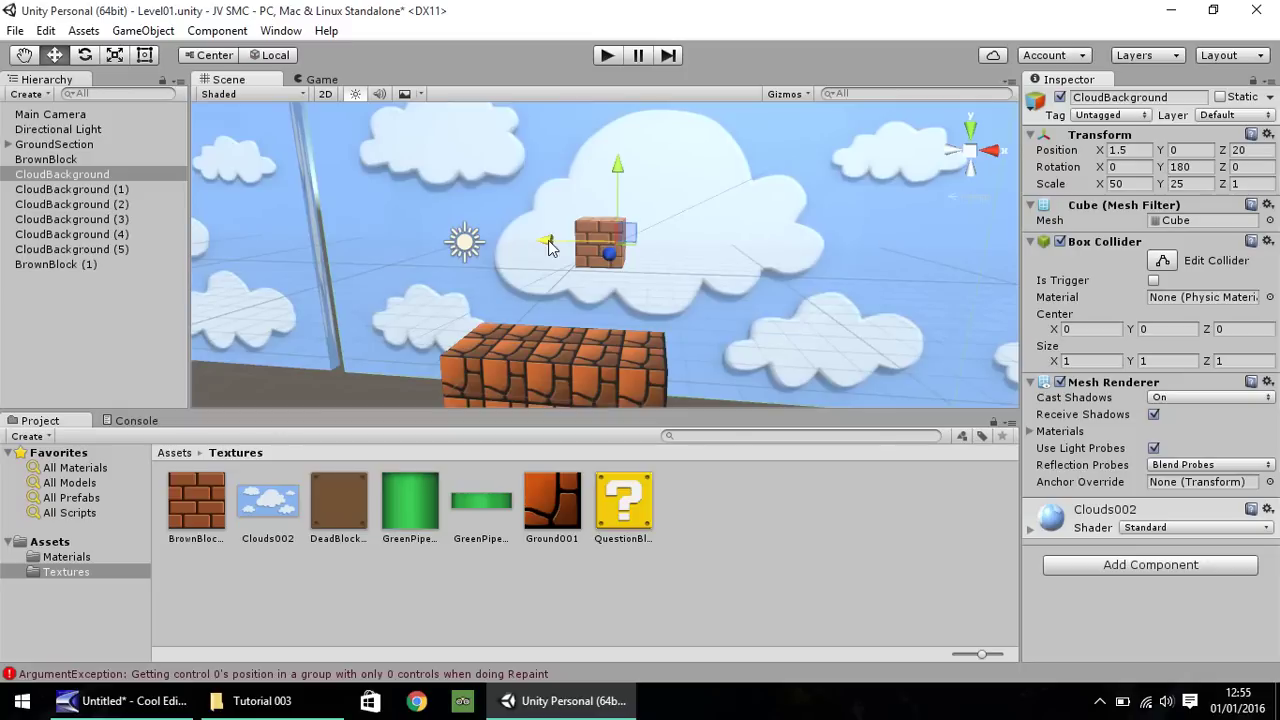
key(ctrl+z)
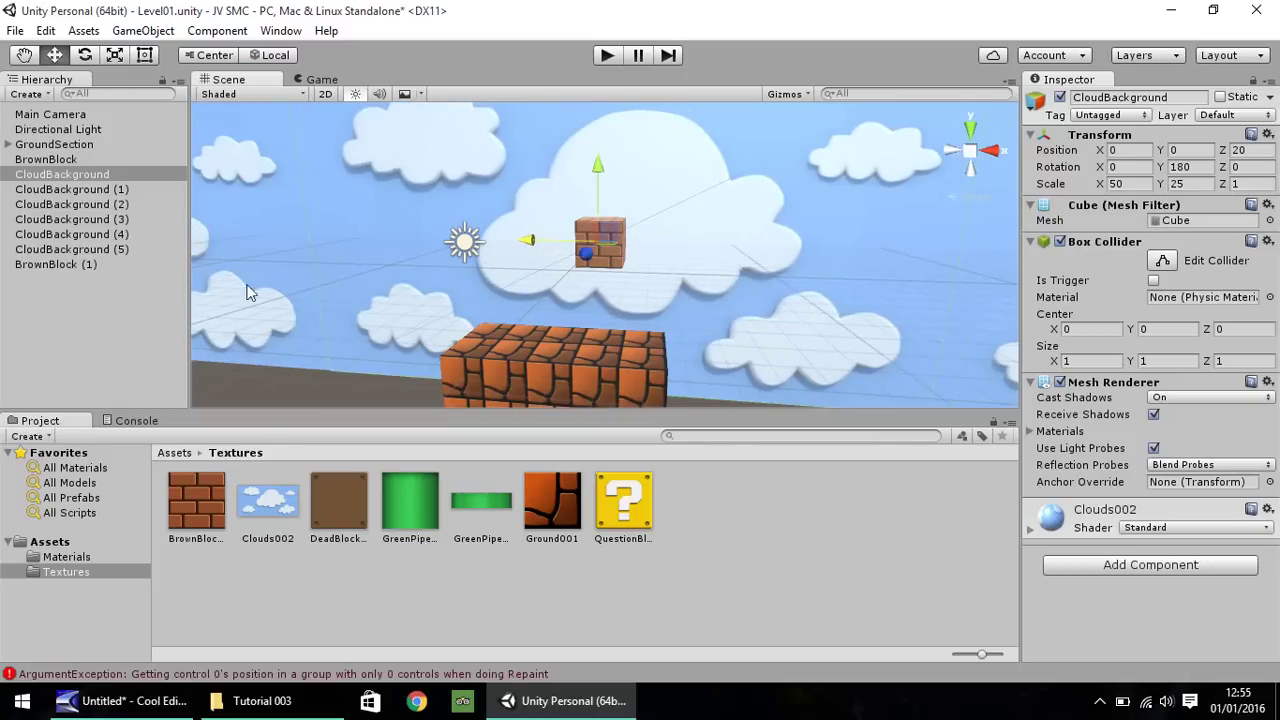
- Move the duplicated brown block along the X axis to position 4, directly beside the original block
click(90, 265)
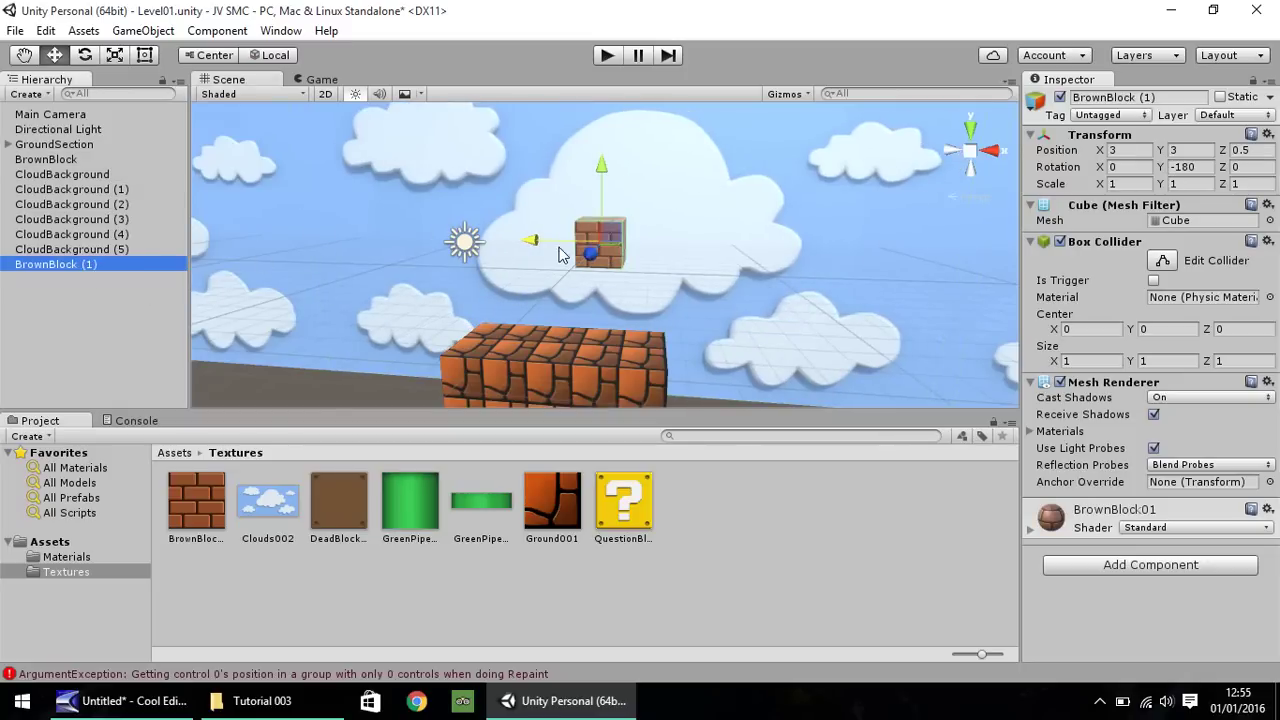
drag(530, 241, 577, 246)
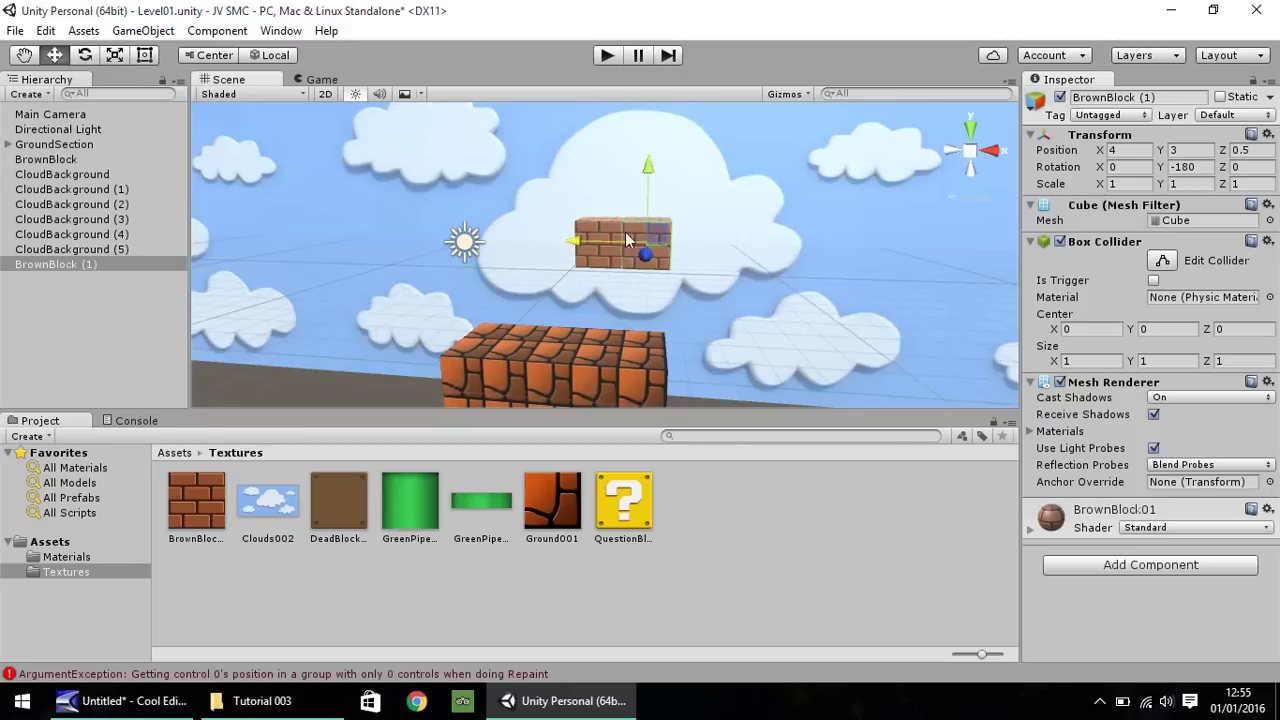
- Rename the duplicated brown block as QuestionBlock001
right_click(87, 267)
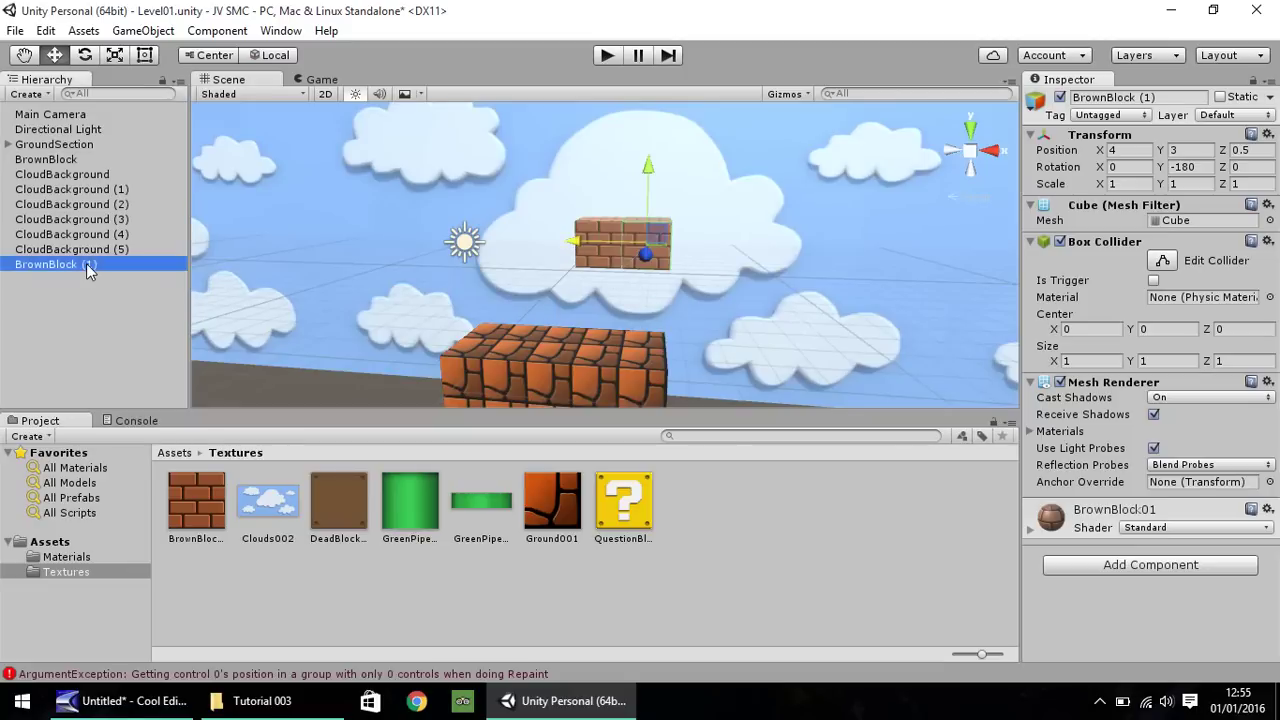
click(140, 325)
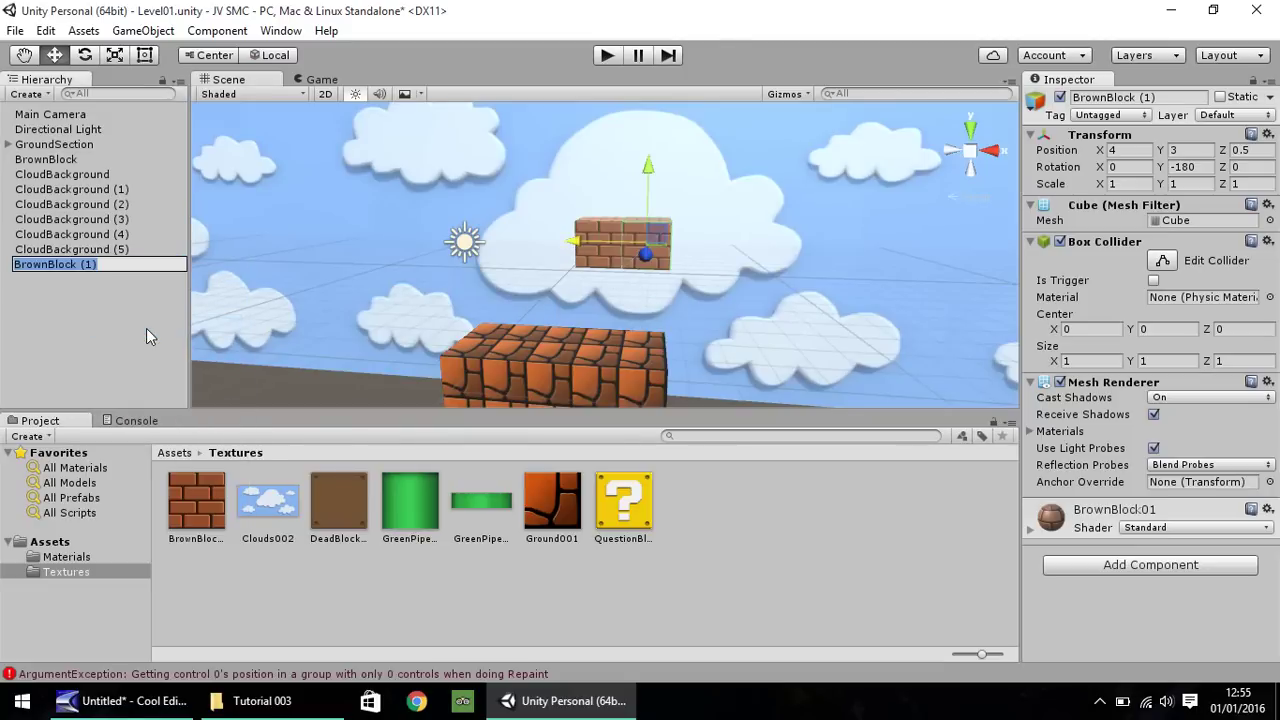
text(Q)
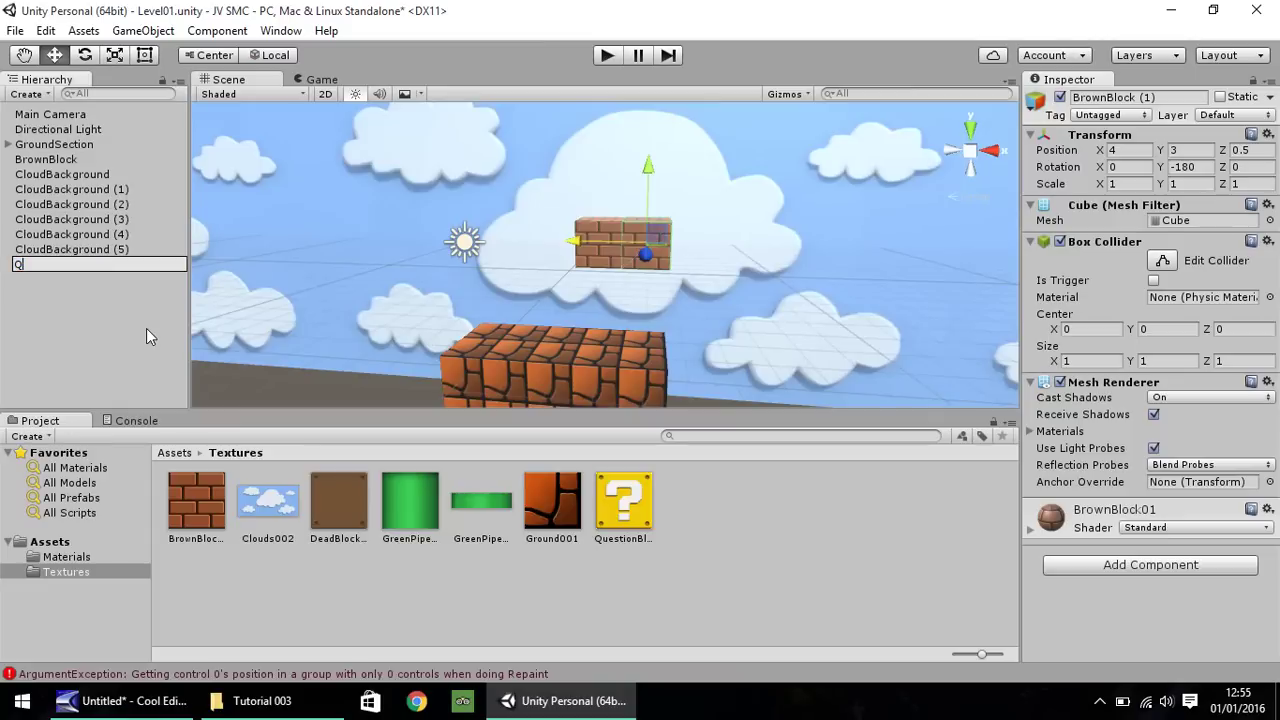
text(uestionBlock)
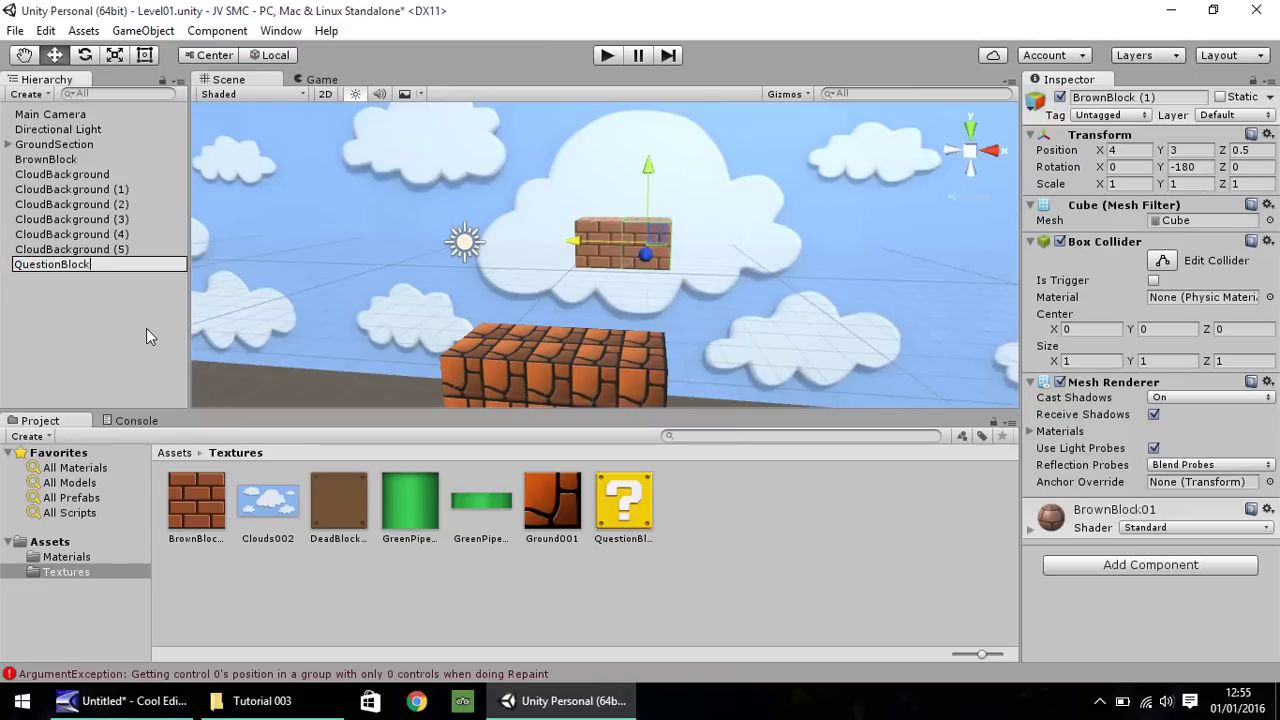
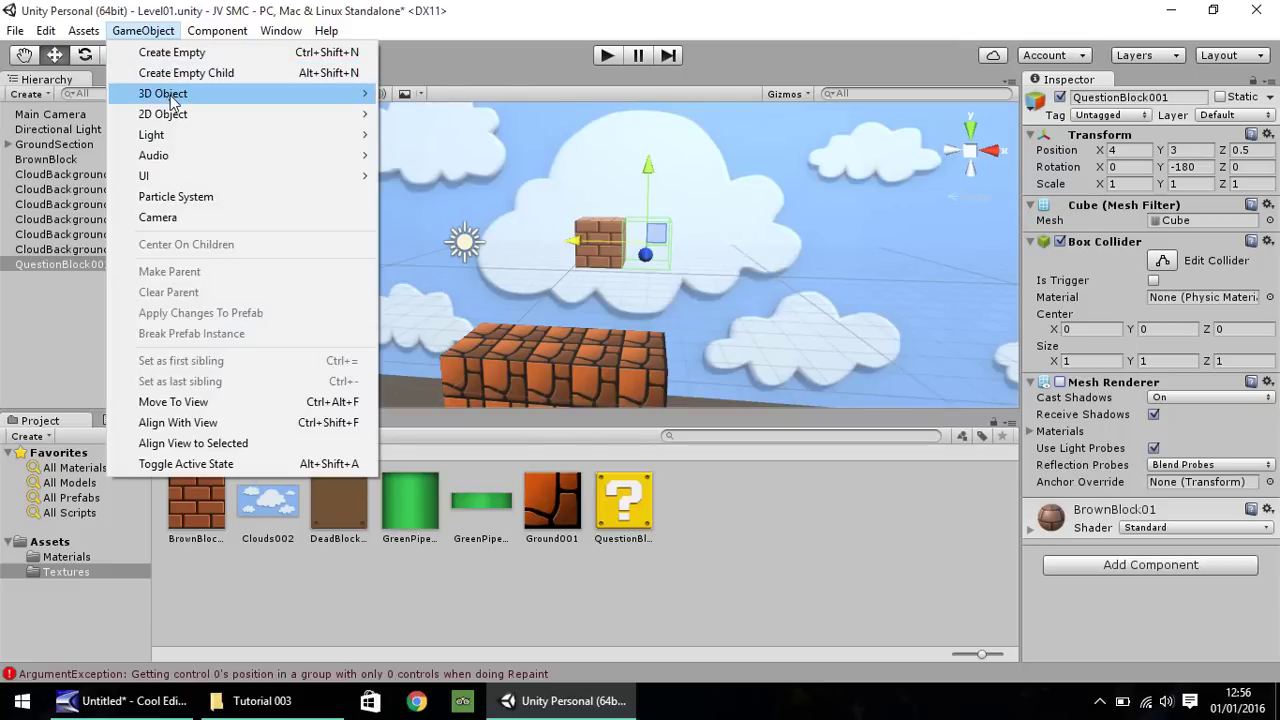
- Create a 3D cube in the scene and rename it UnopenedBlock
mouse_move(168, 93)
click(419, 93)
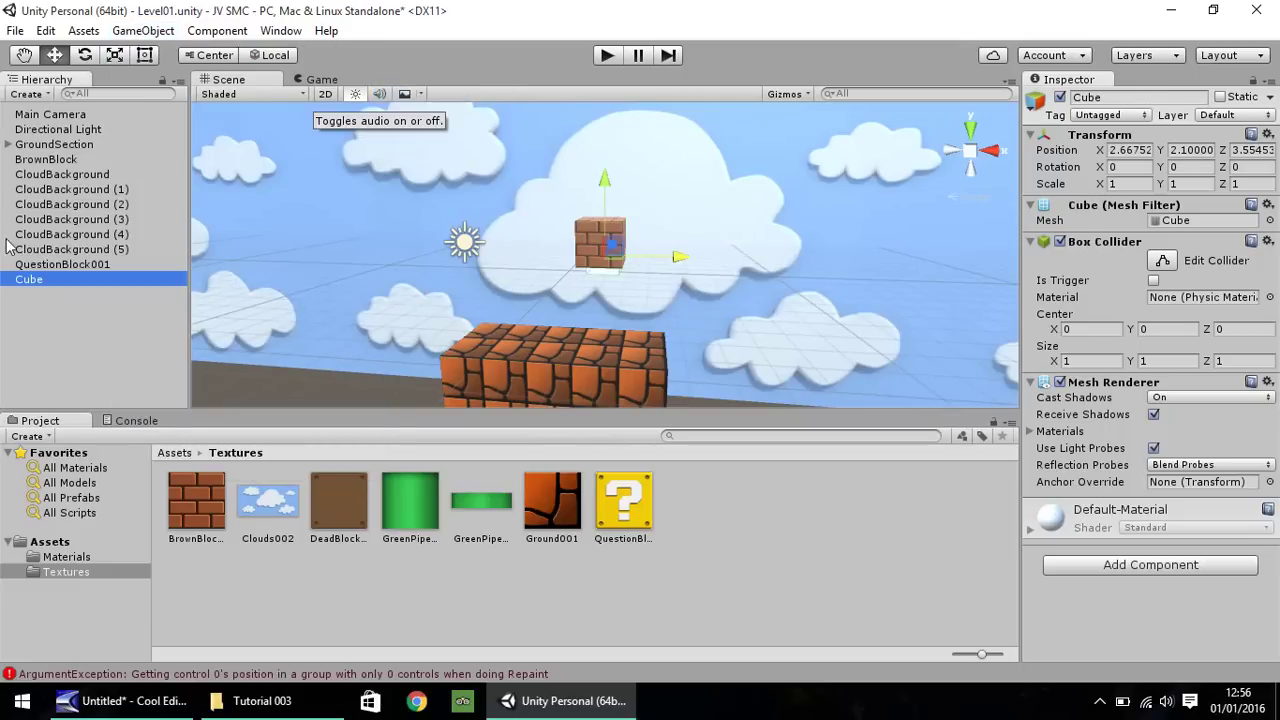
click(30, 281)
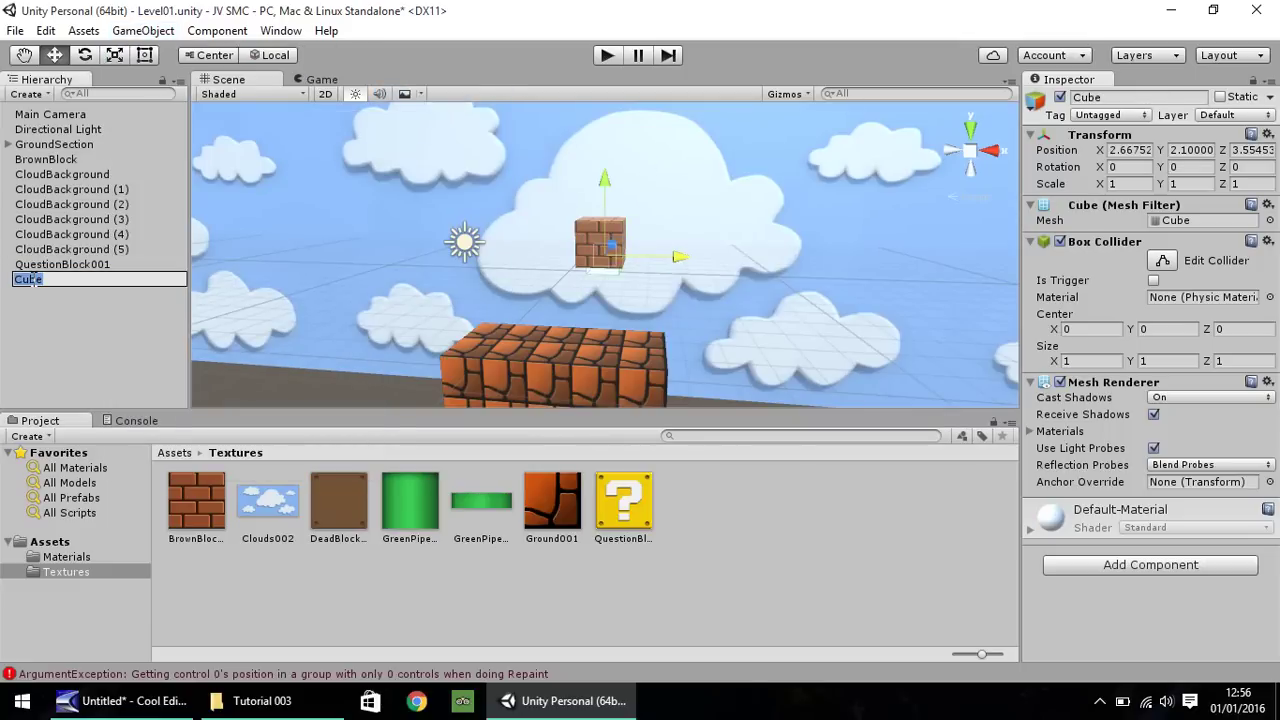
text(Unop)
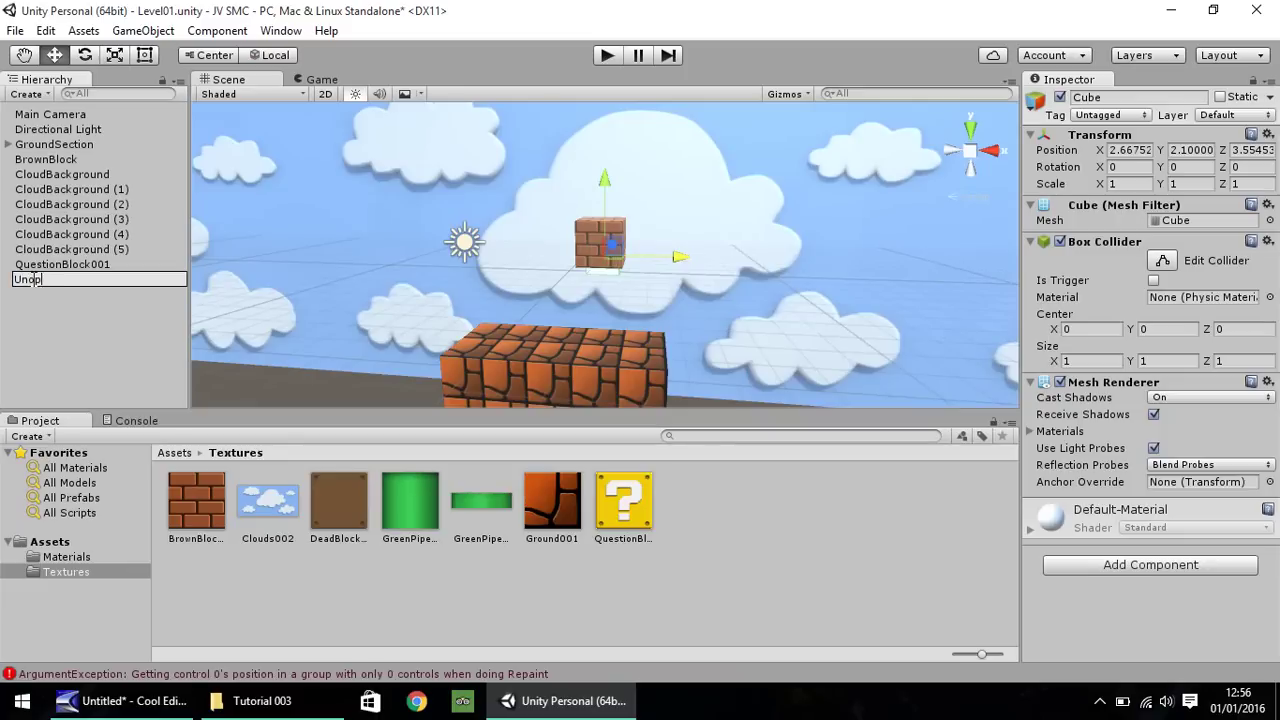
text(enedBlock)
key(Return)
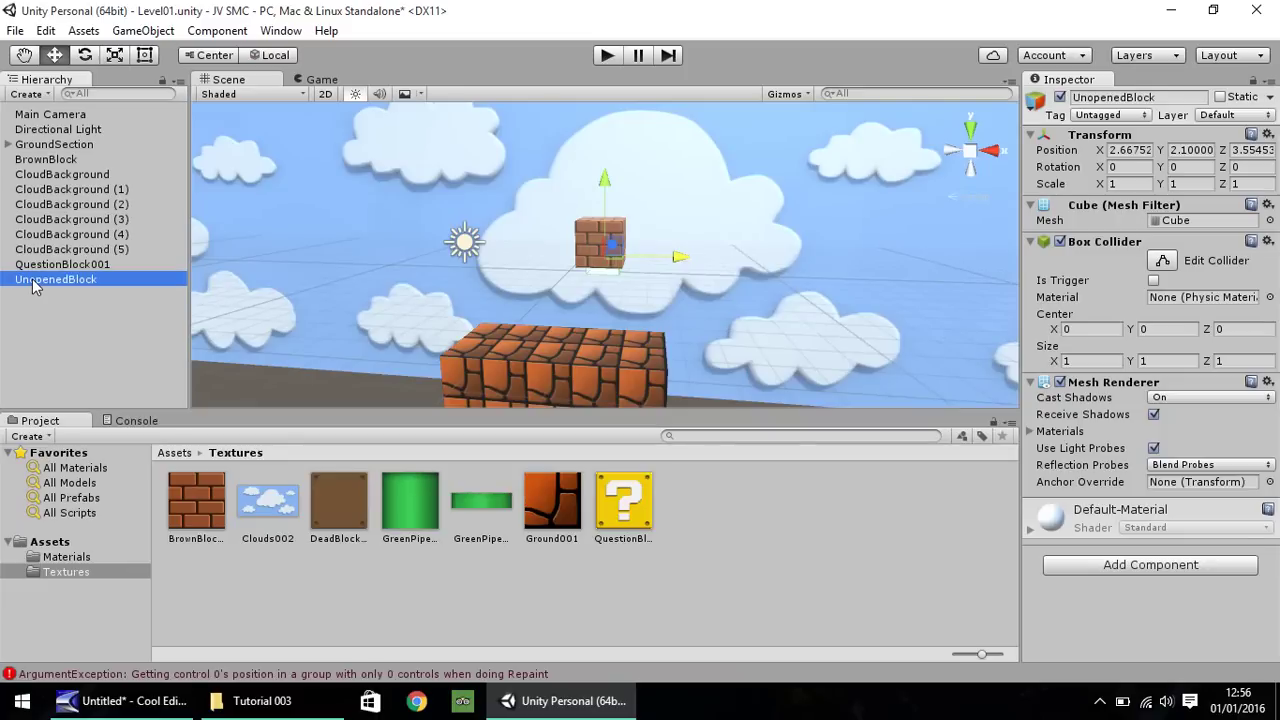
- Set UnopenedBlock's position to X 0, Y 0, Z 0
click(1134, 150)
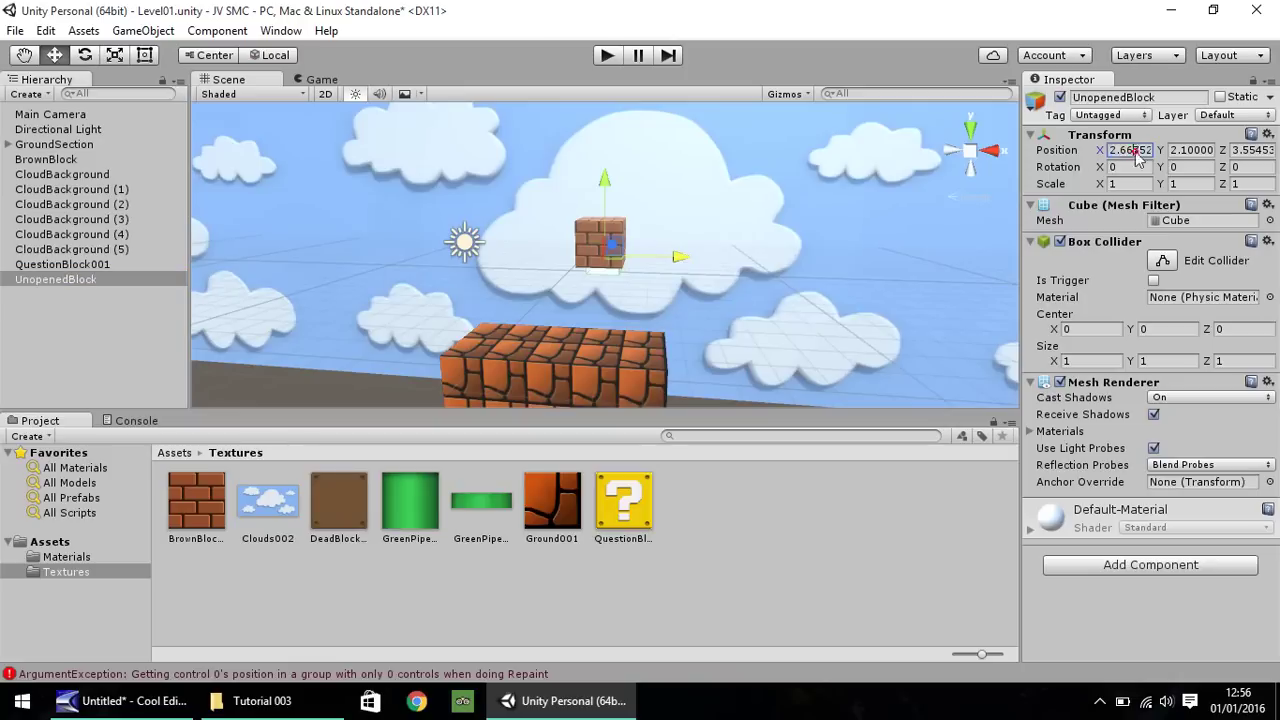
text(0)
key(Tab)
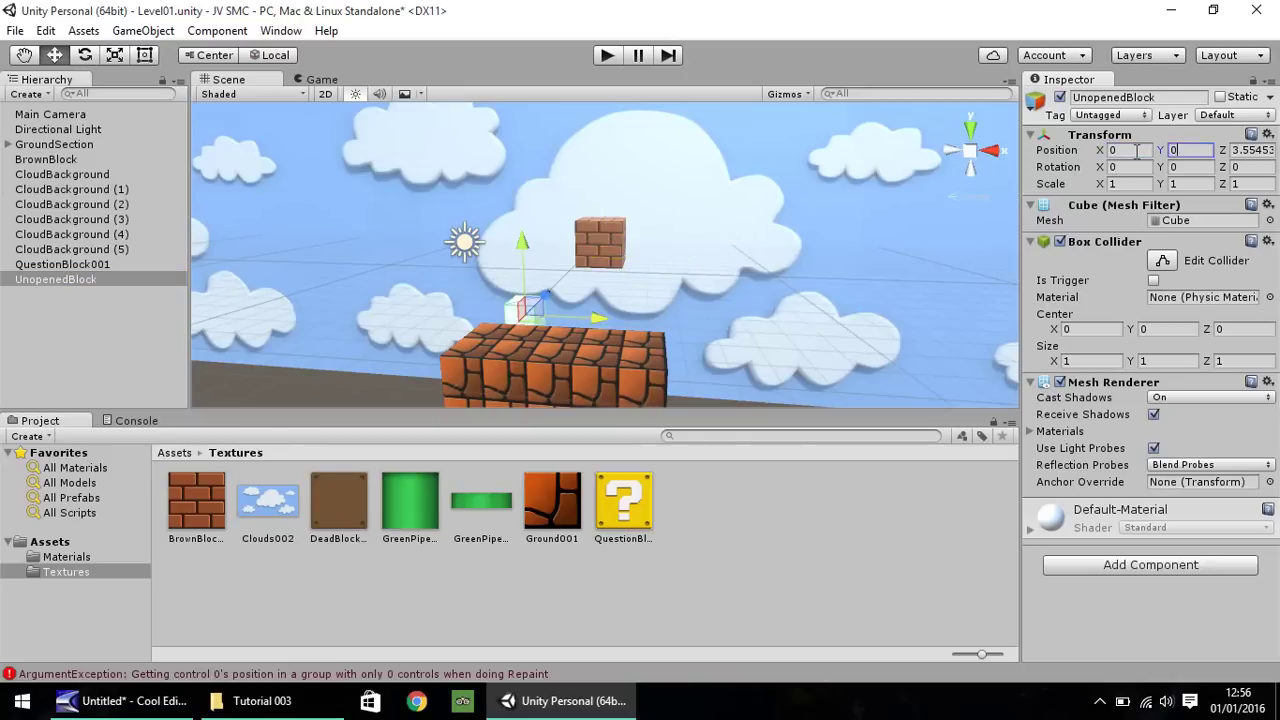
text(0)
key(Tab)
text(0)
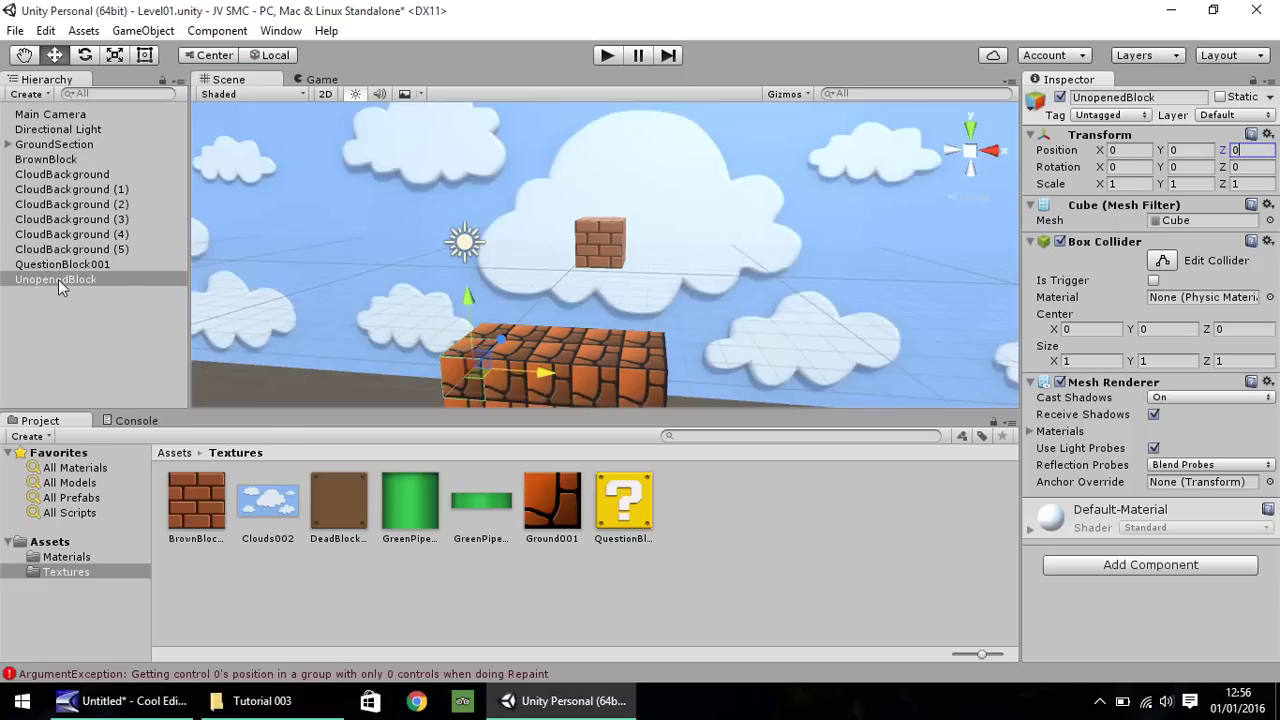
- Make UnopenedBlock a child of QuestionBlock001 and set its position relative to the parent to X 0, Y 0, Z 0
drag(58, 279, 52, 265)
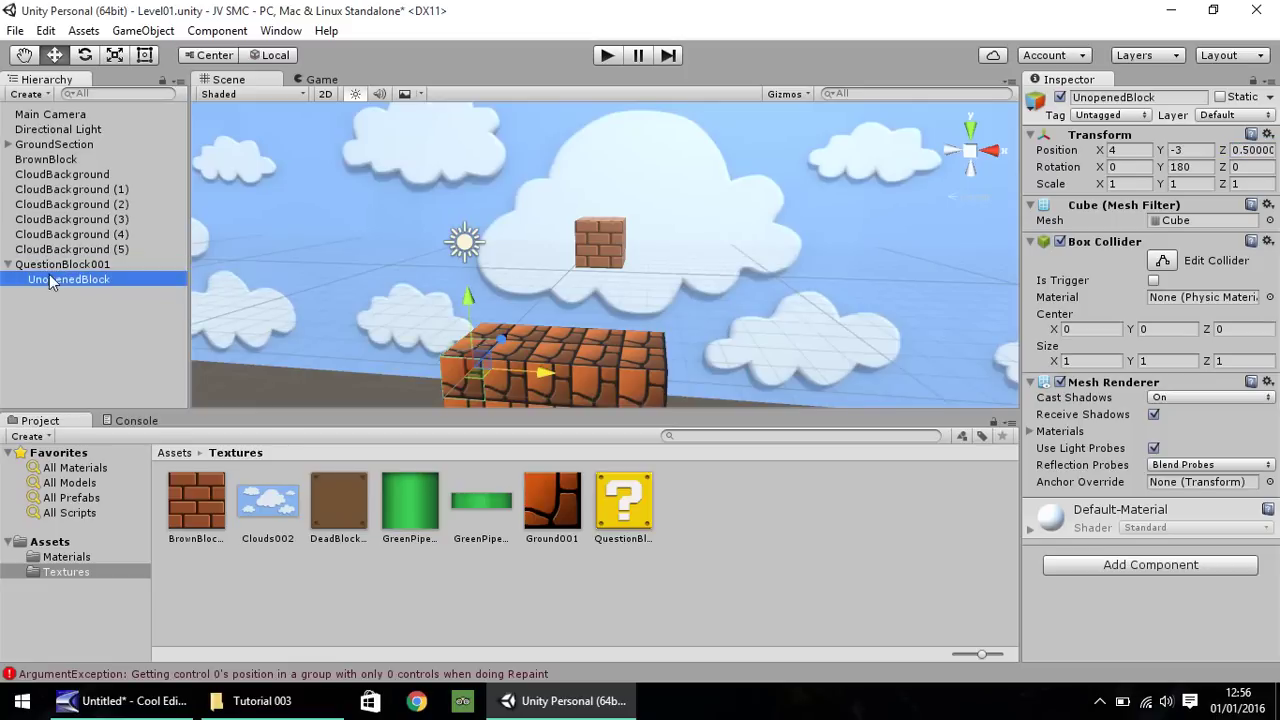
click(1136, 149)
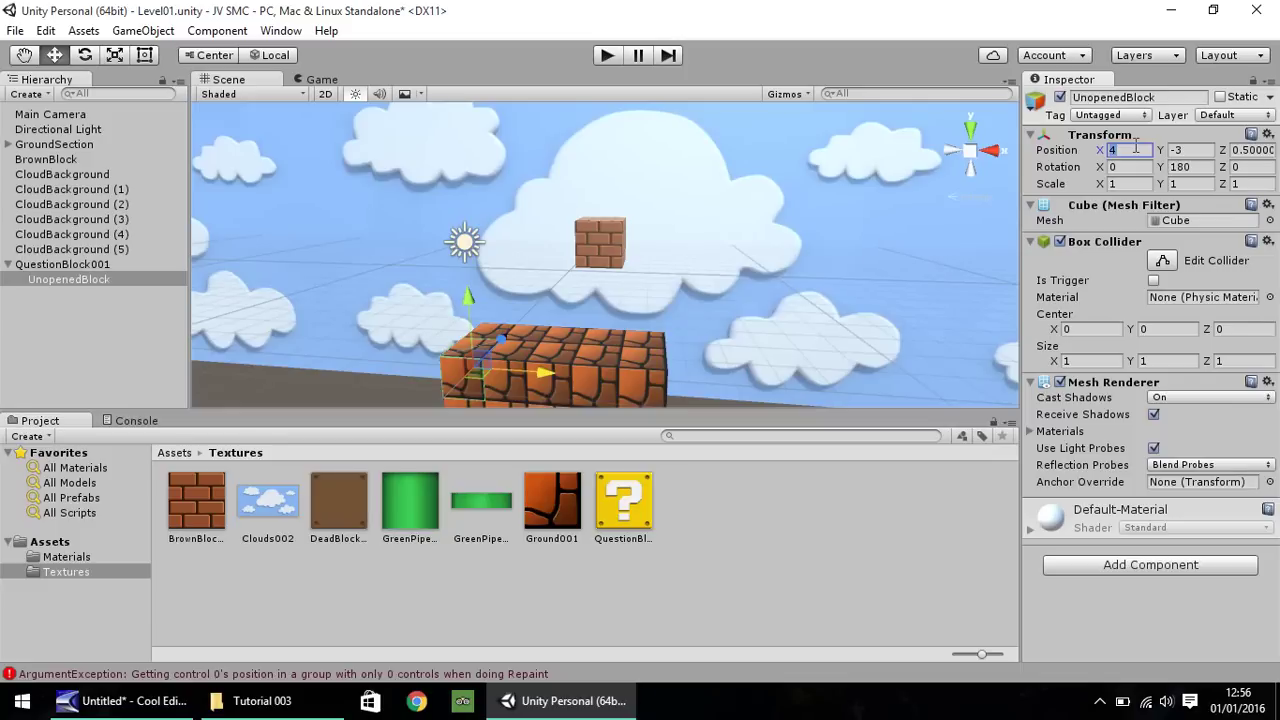
text(0)
key(Tab)
text(0)
key(Tab)
text(0)
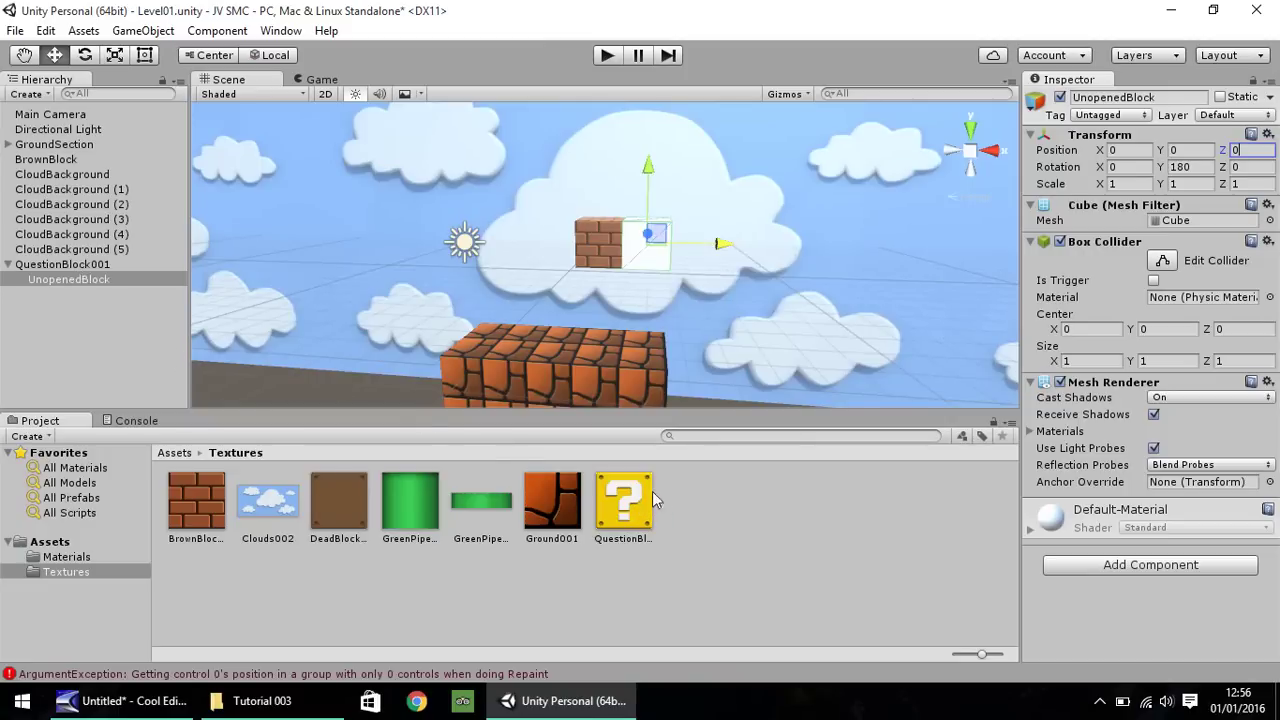
- Apply the yellow question-mark texture to UnopenedBlock and set its Y rotation to 0 so it matches the parent's orientation
drag(636, 508, 76, 284)
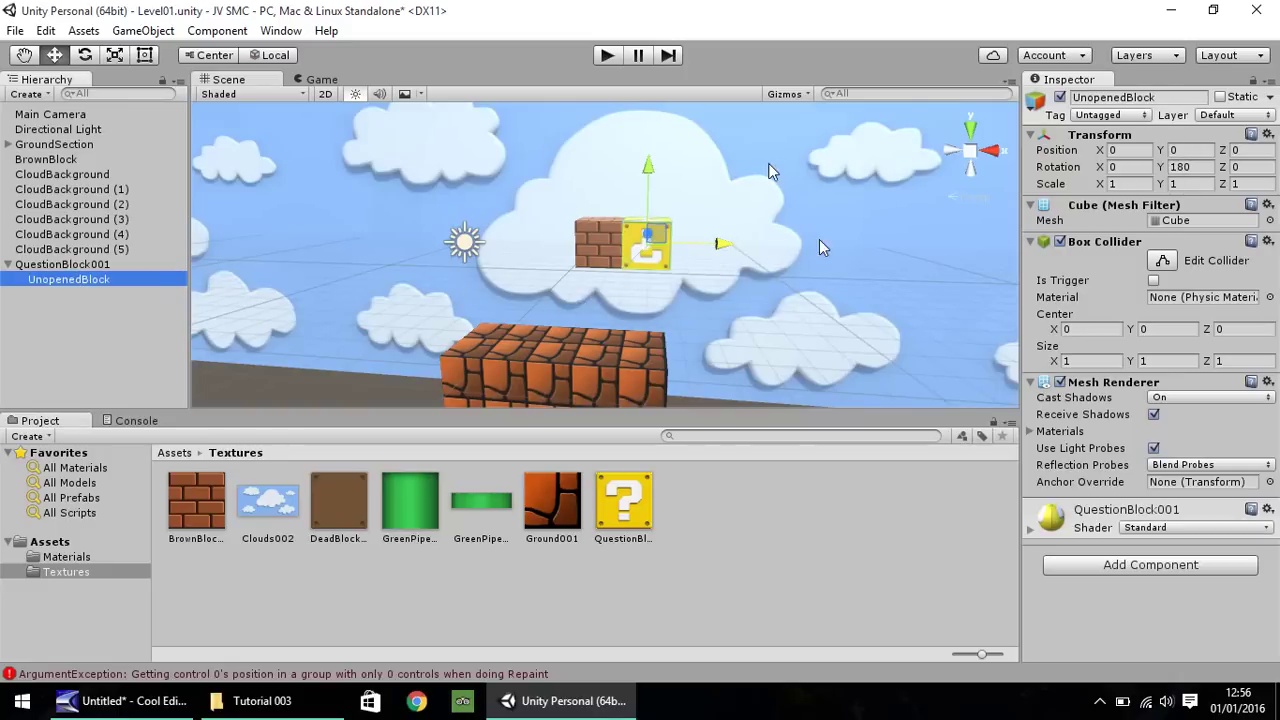
click(1172, 167)
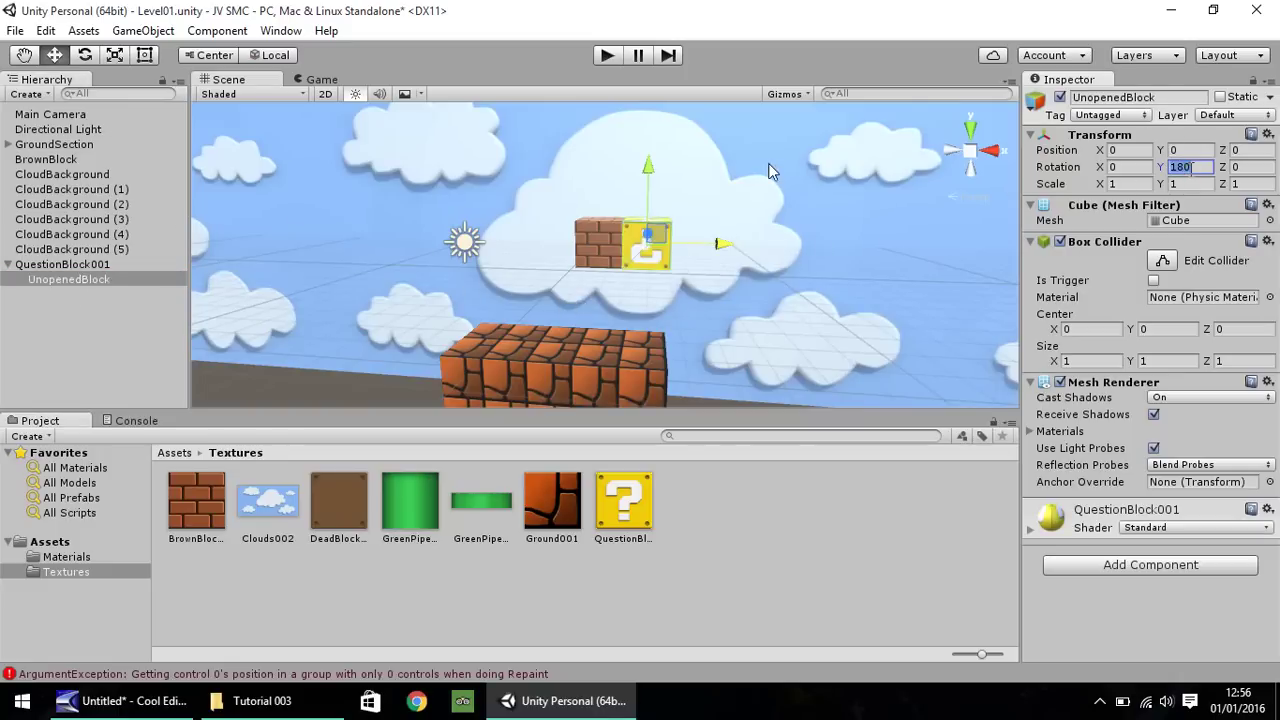
key(Return)
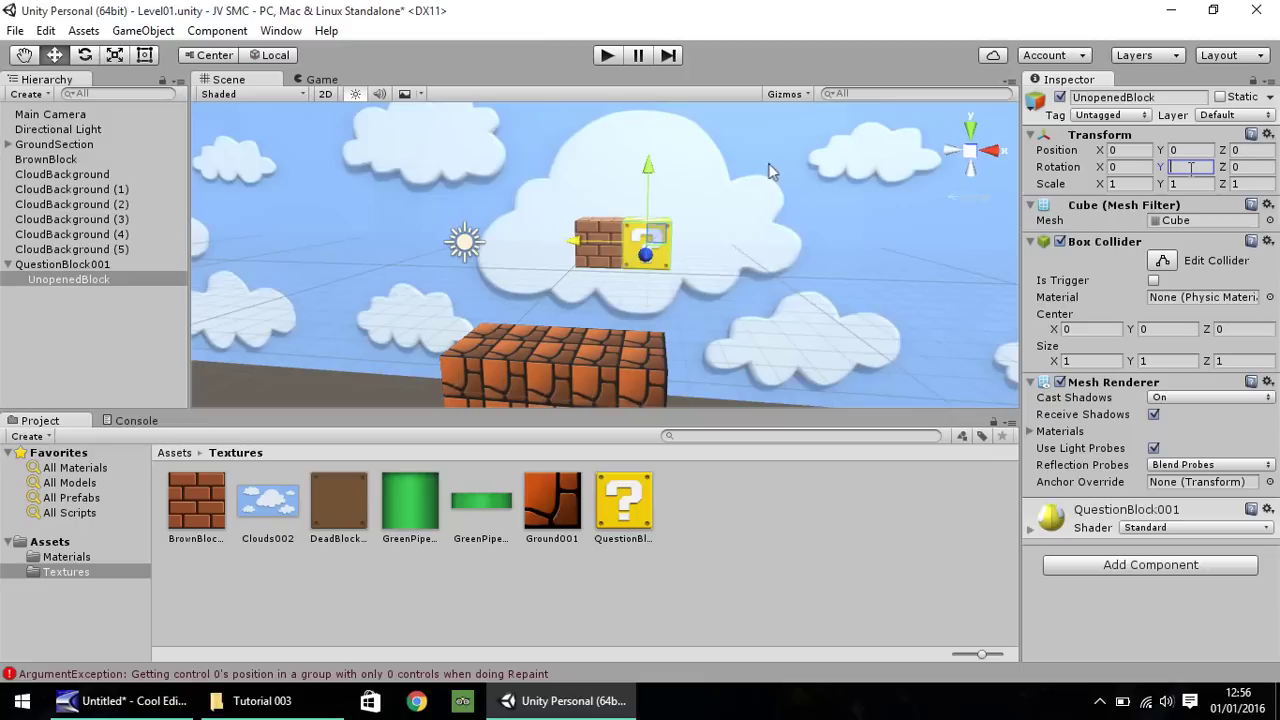
click(95, 264)
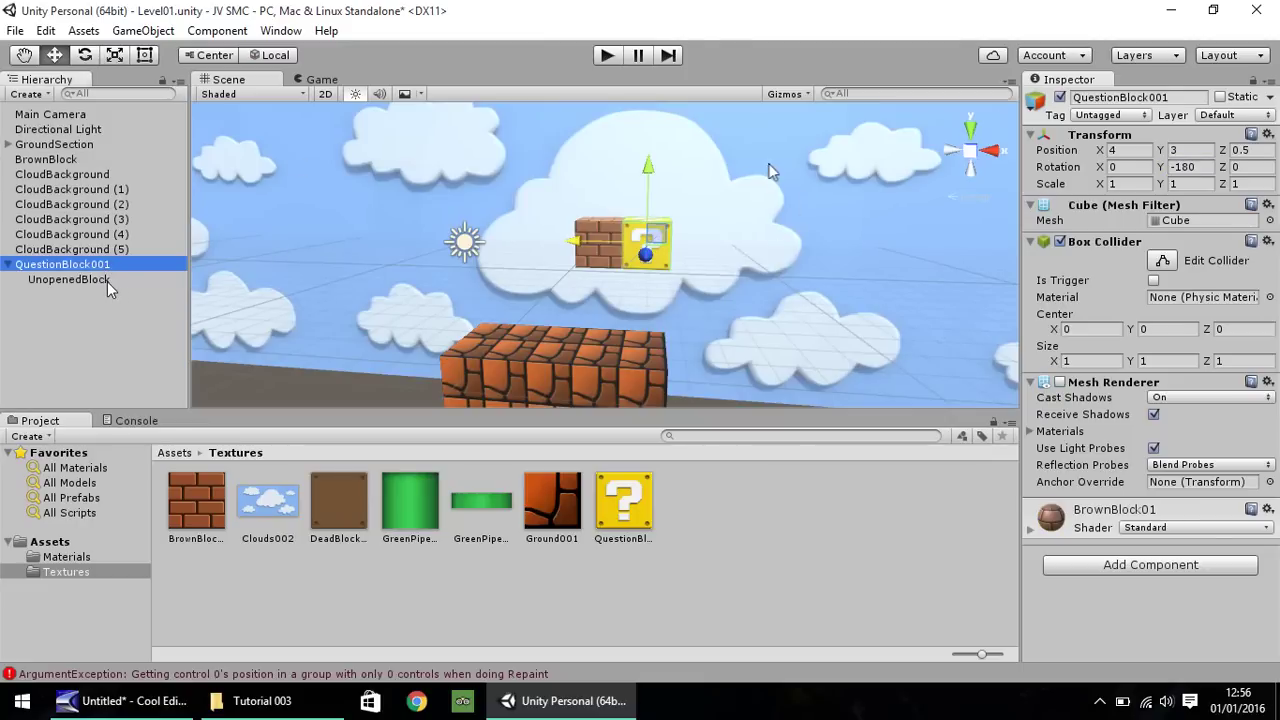
click(107, 281)
click(1193, 170)
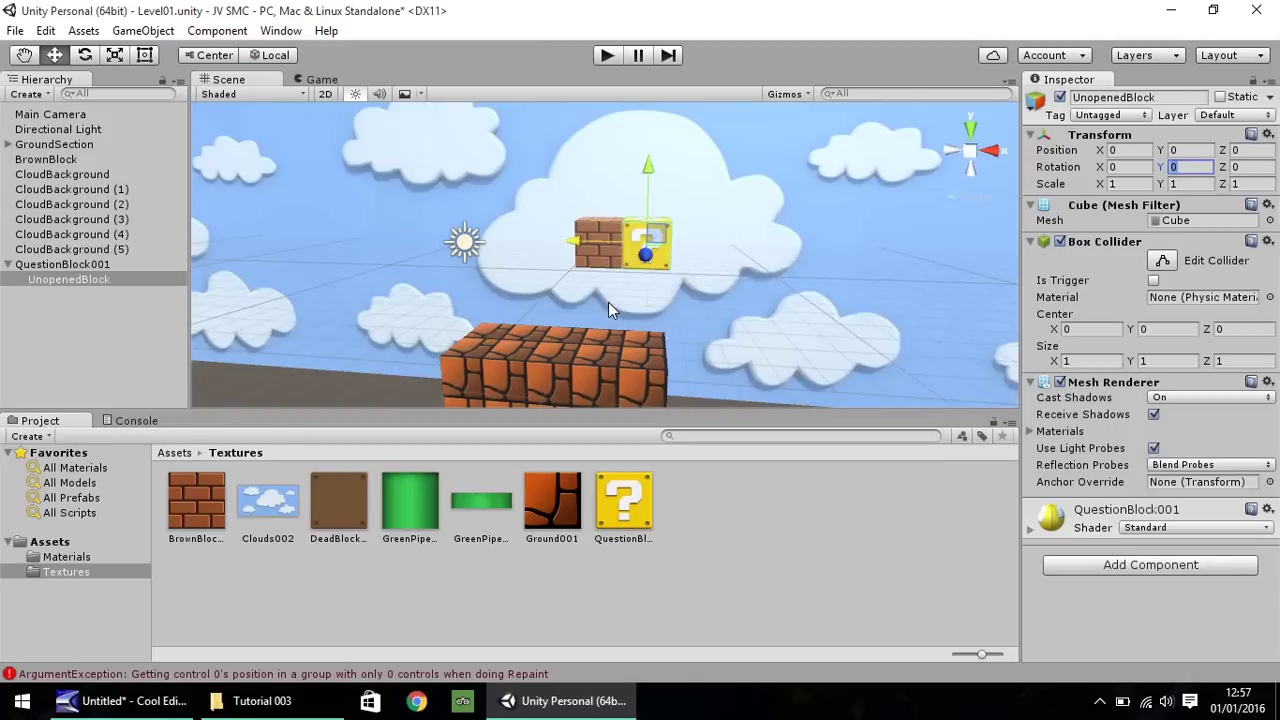
- Duplicate UnopenedBlock within QuestionBlock001 and rename the copy OpenedBlock
click(63, 265)
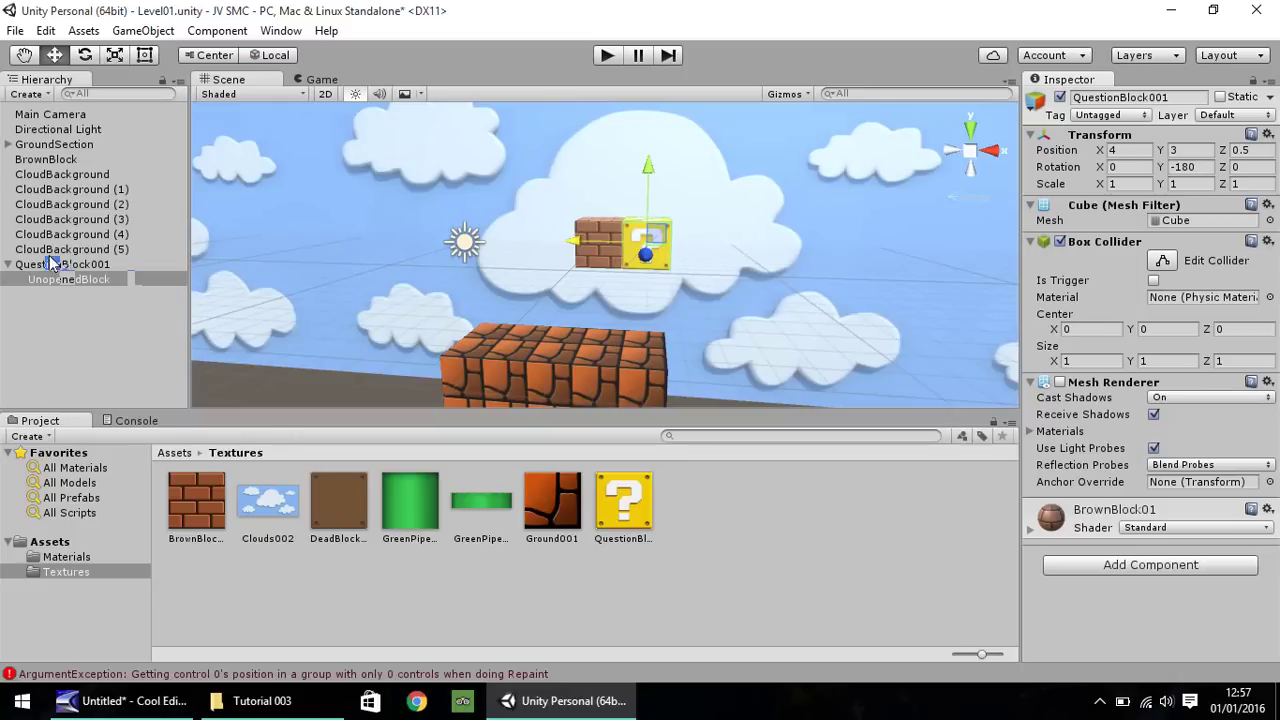
drag(52, 265, 73, 283)
click(78, 281)
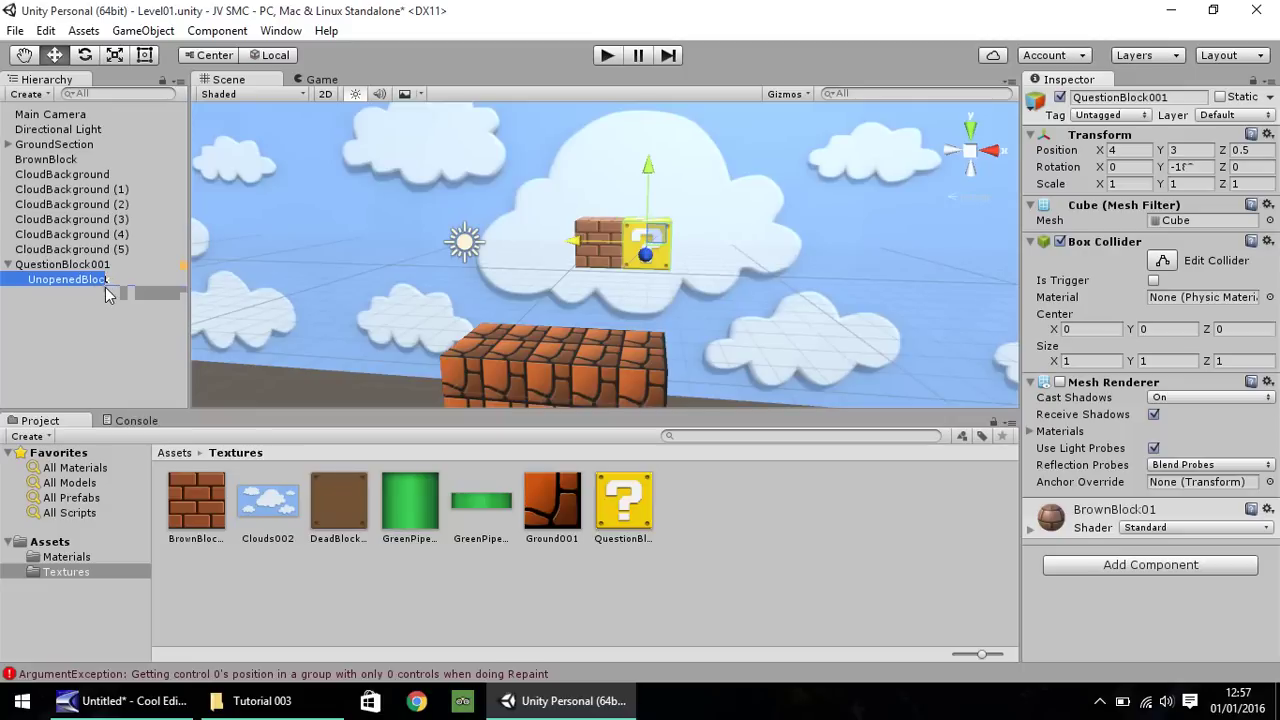
key(ctrl+d)
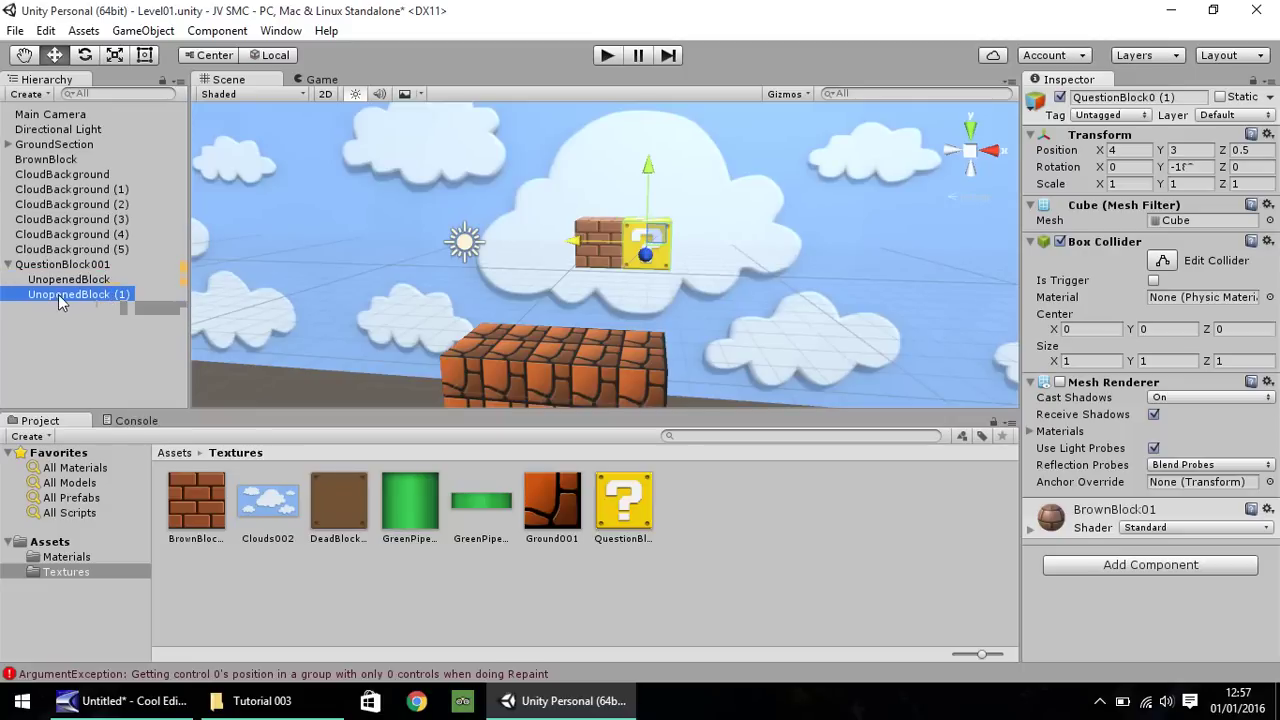
right_click(60, 295)
click(111, 355)
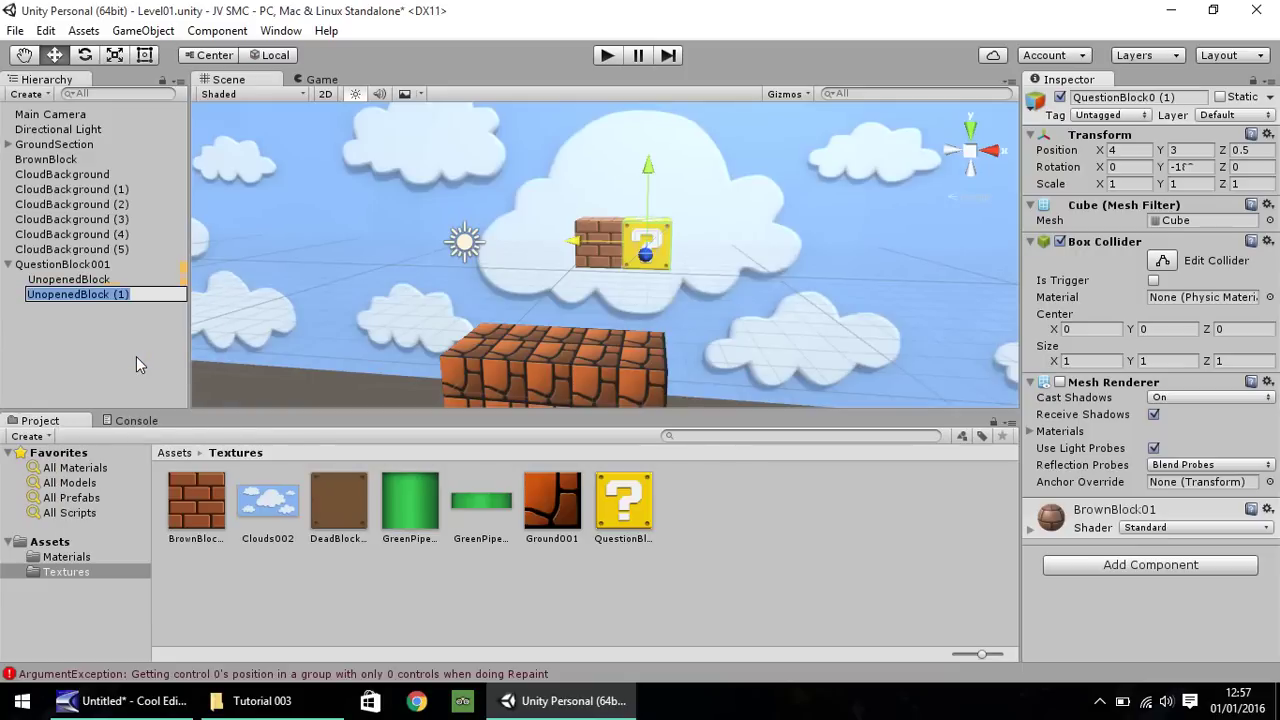
text(OpenedBlock)
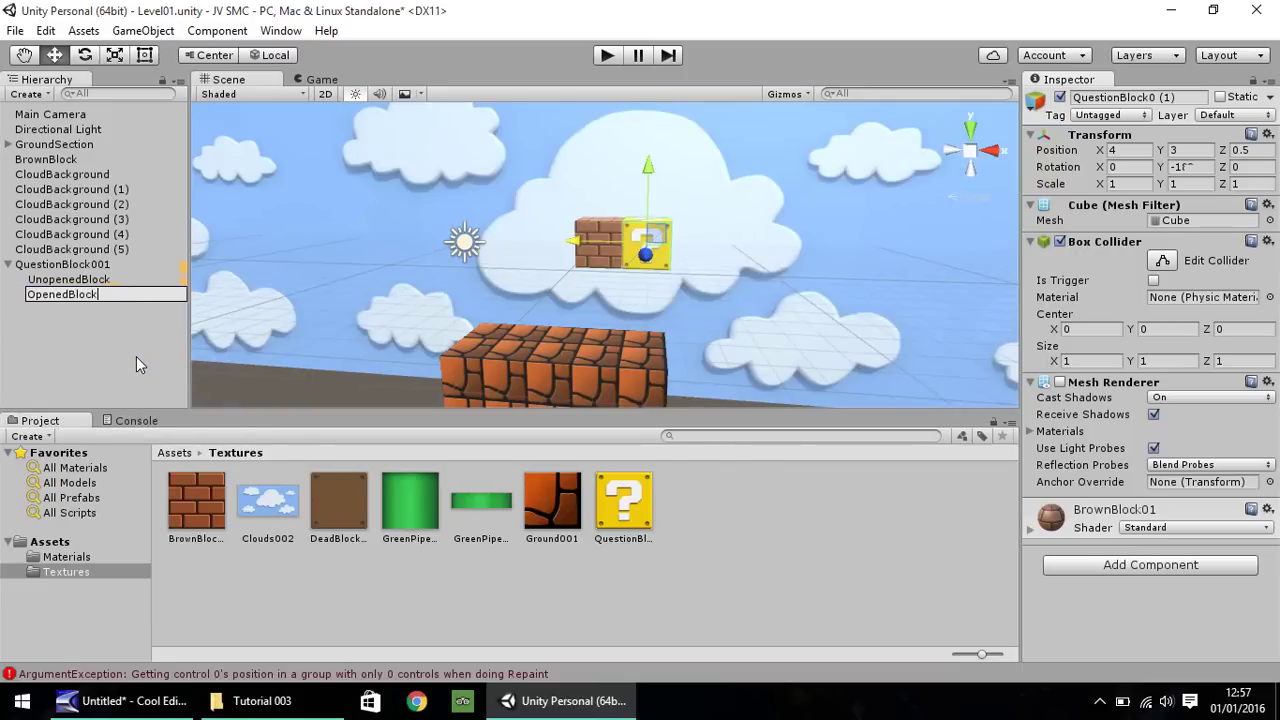
key(Return)
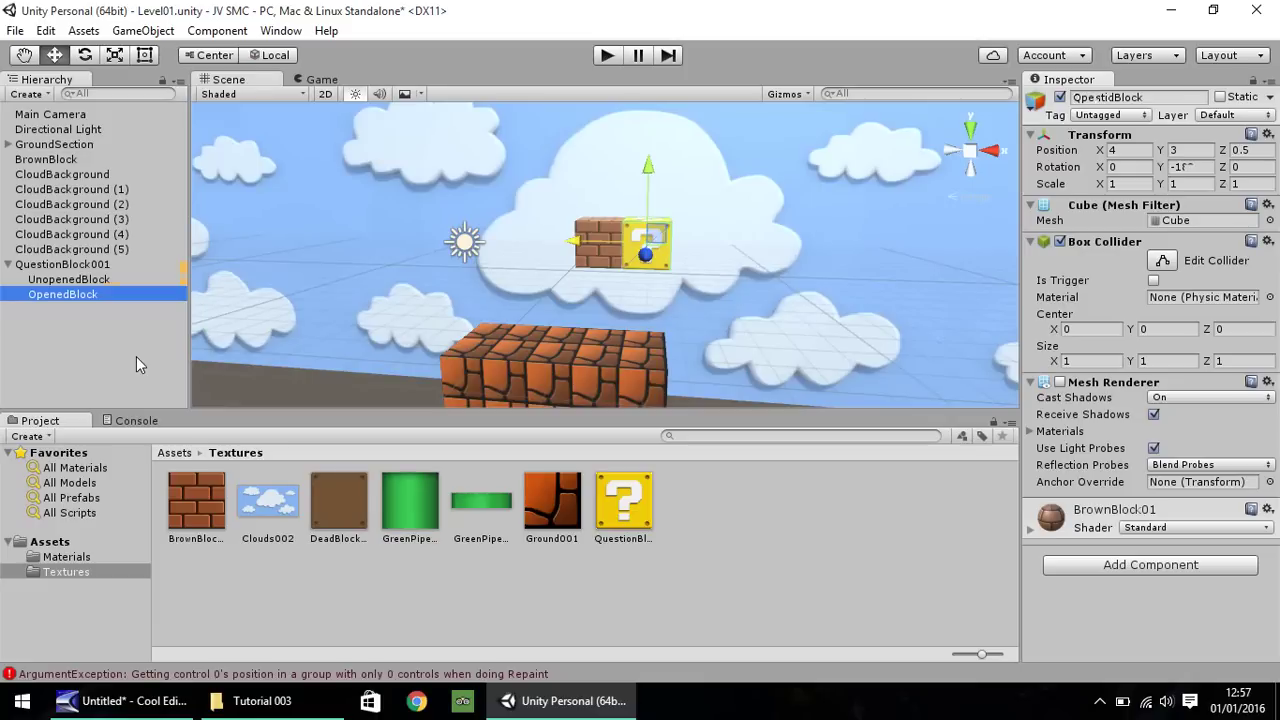
- Apply the DeadBlock001 texture to OpenedBlock
click(340, 515)
drag(333, 510, 65, 293)
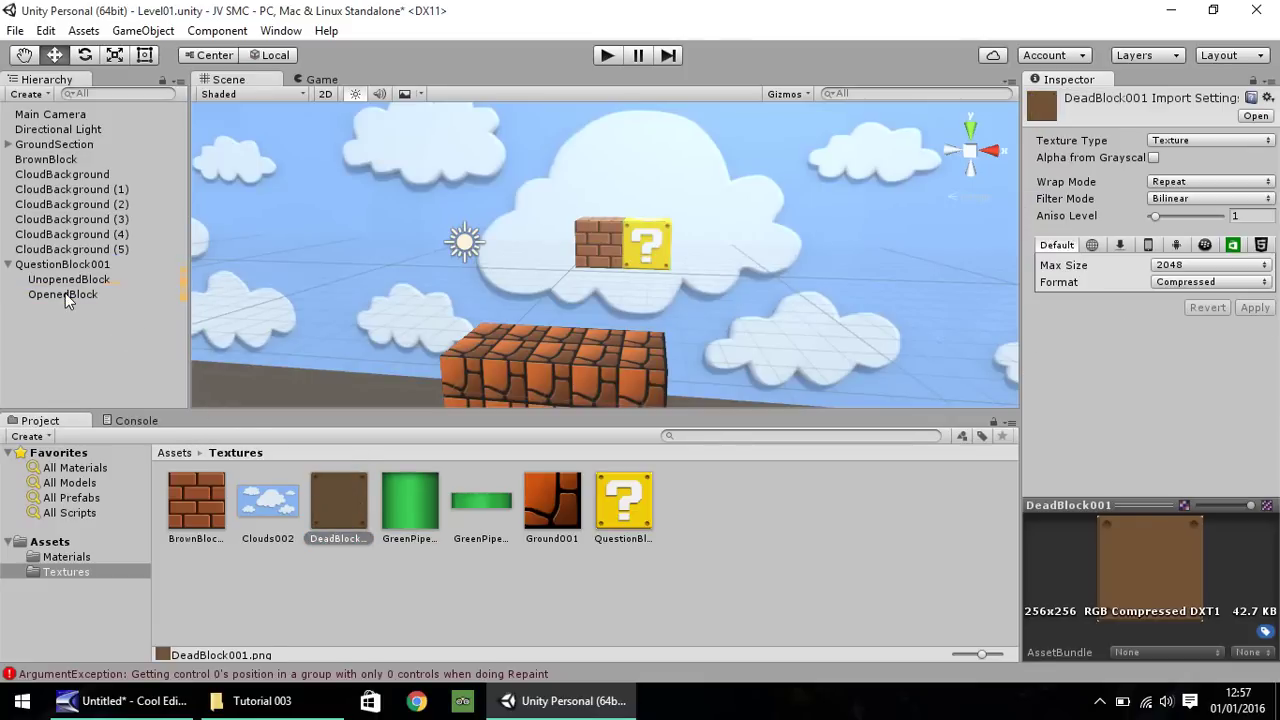
- Move OpenedBlock out beside the question block to X -1 and return it to X 0
click(65, 294)
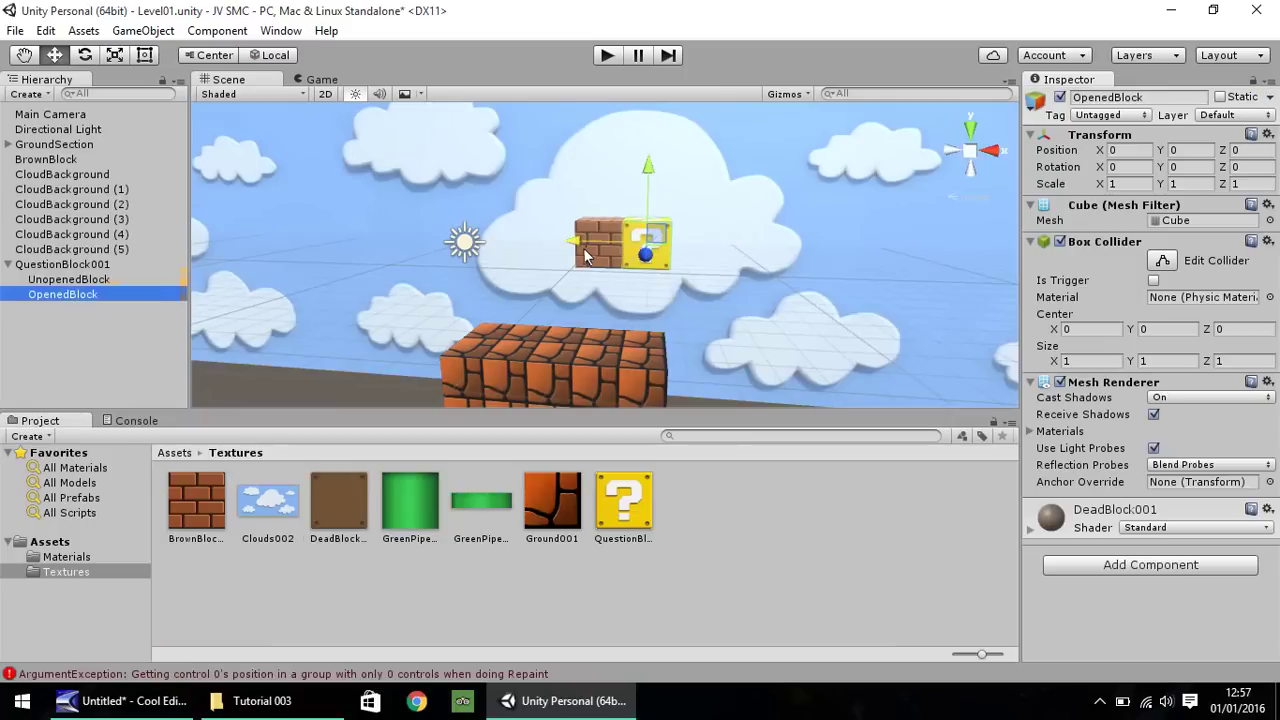
ctrl+drag(587, 254, 643, 256)
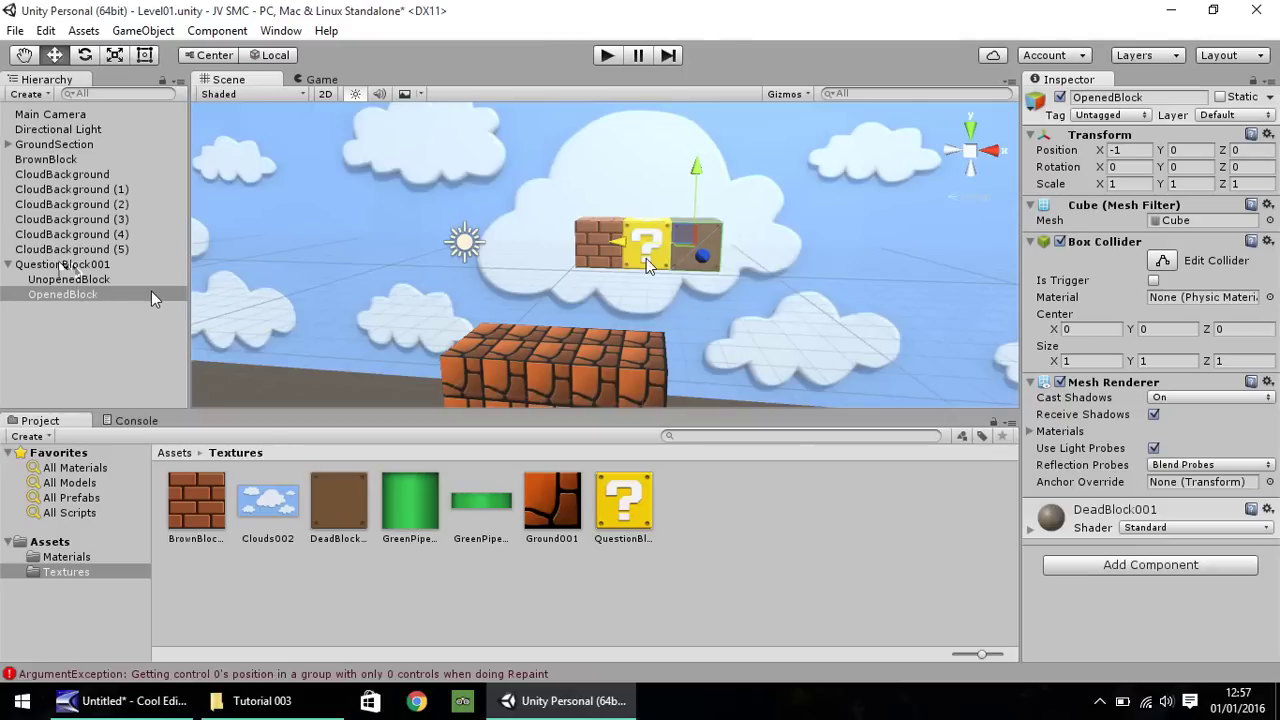
drag(647, 265, 645, 262)
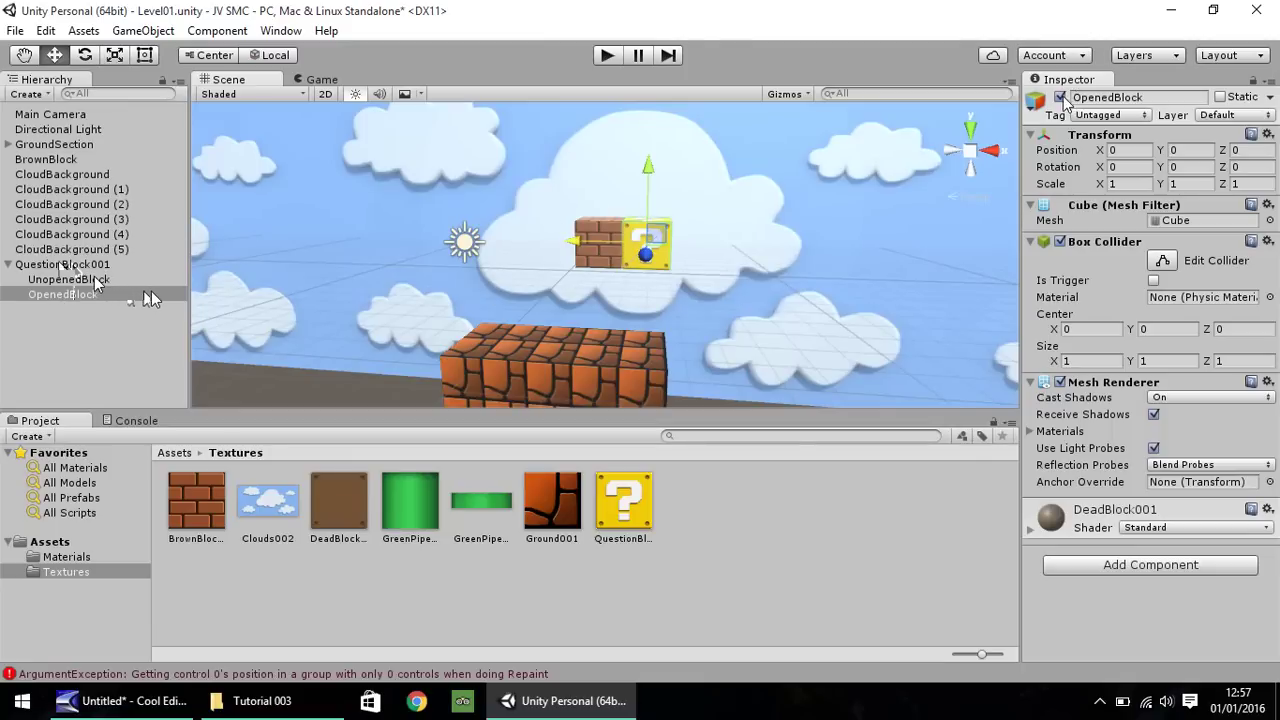
- Deactivate the OpenedBlock child object
click(50, 293)
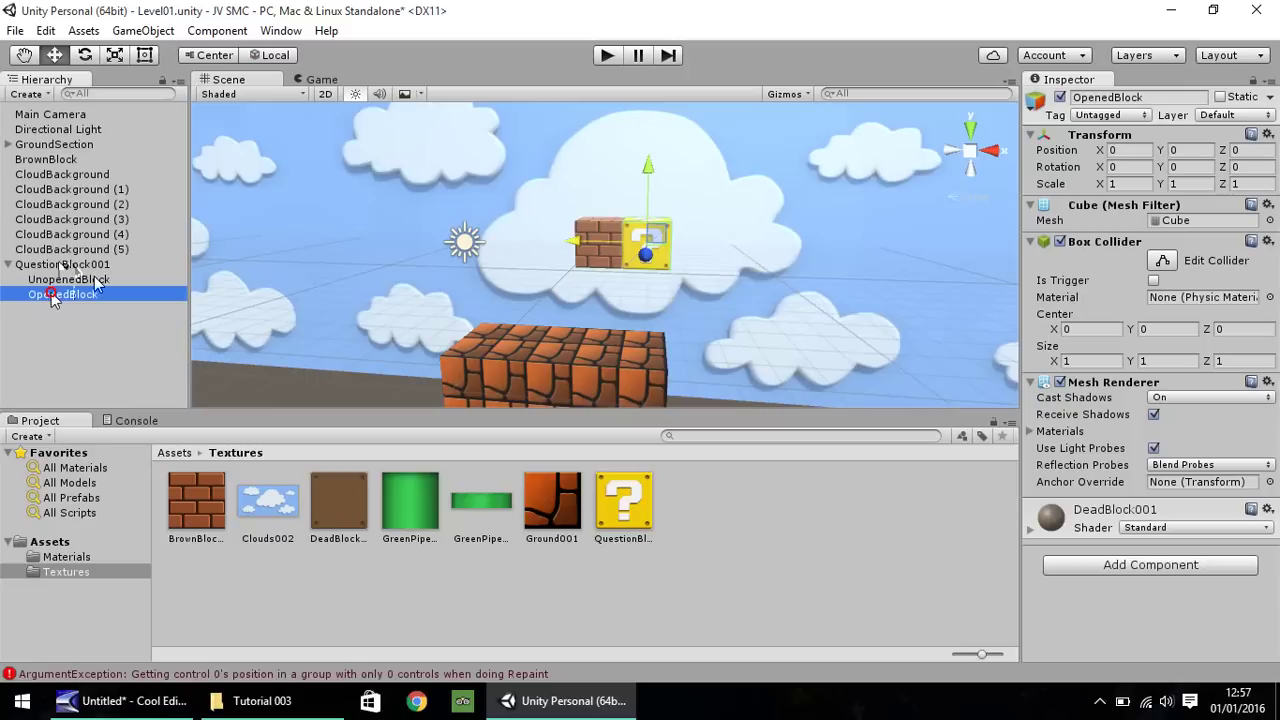
click(1061, 97)
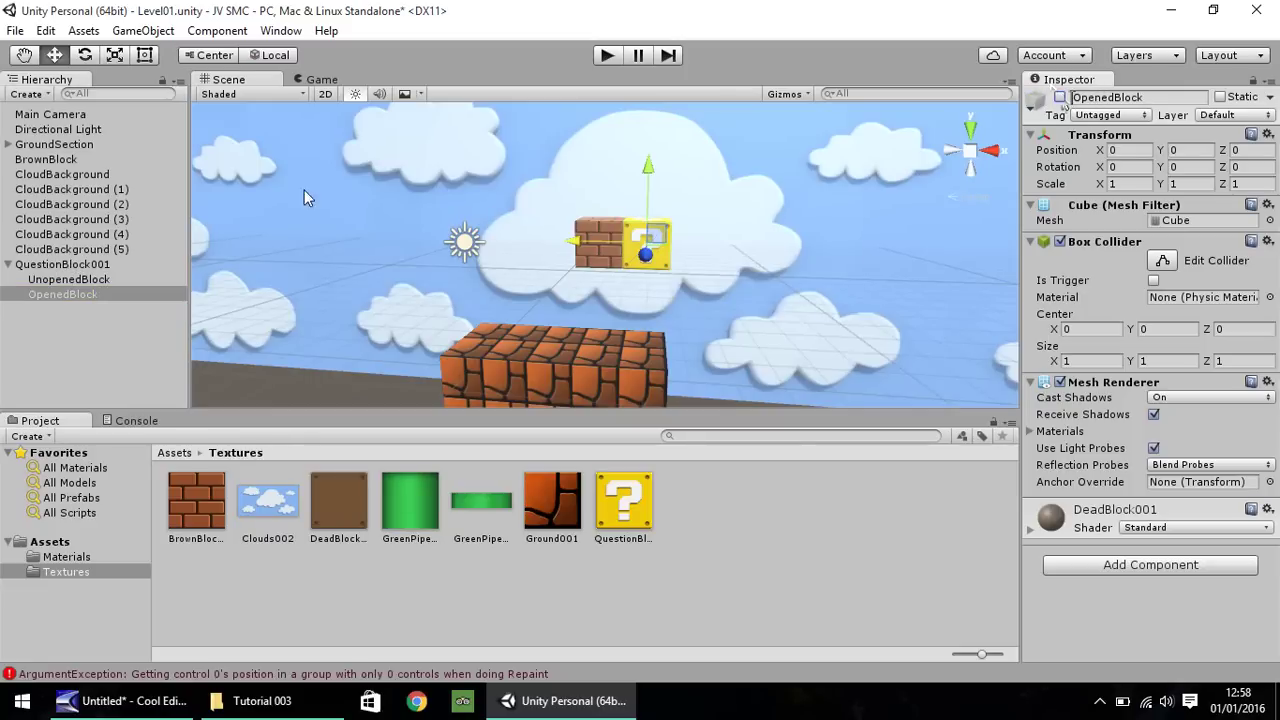
- Deactivate UnopenedBlock and reactivate it to preview how the question block can be switched off
click(64, 281)
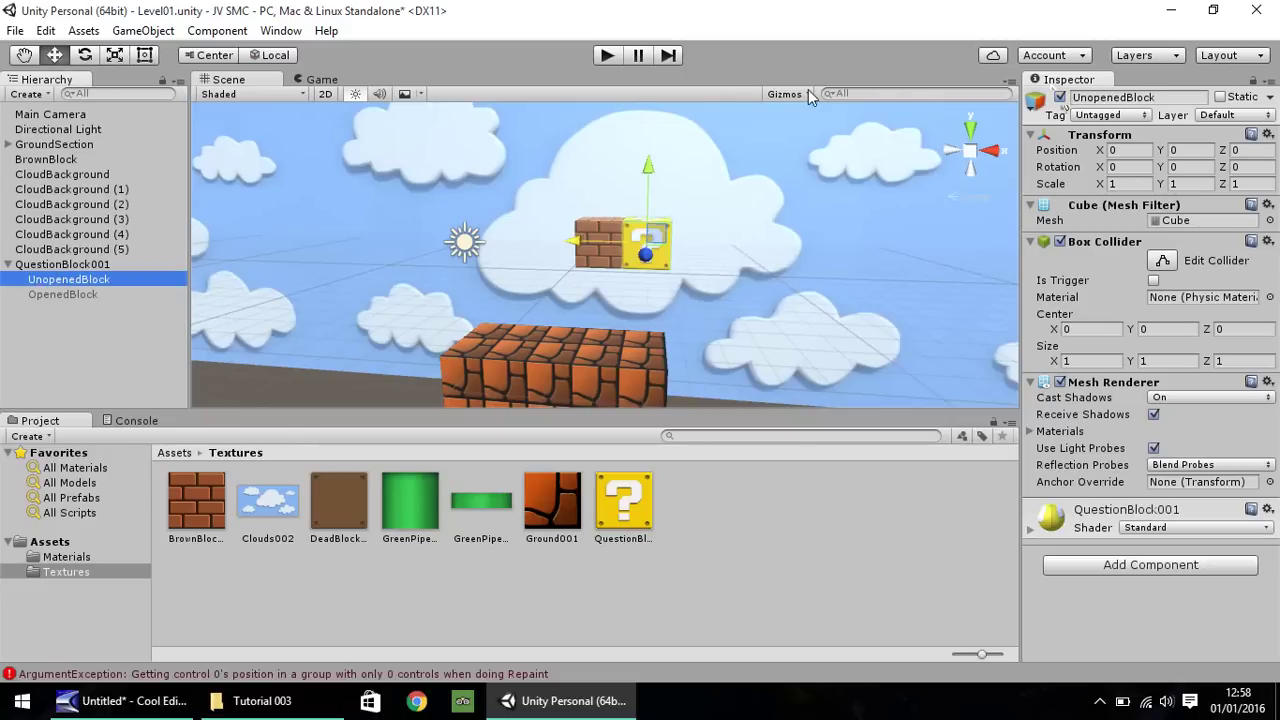
click(1060, 97)
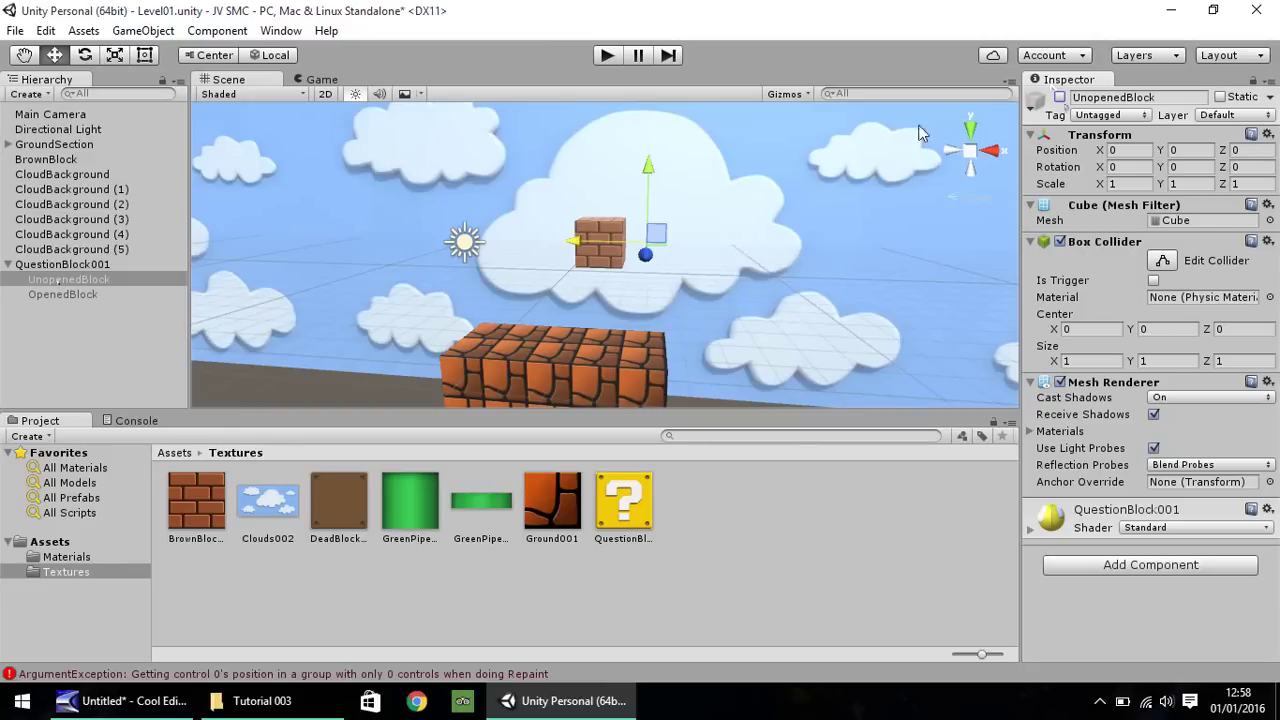
click(1059, 97)
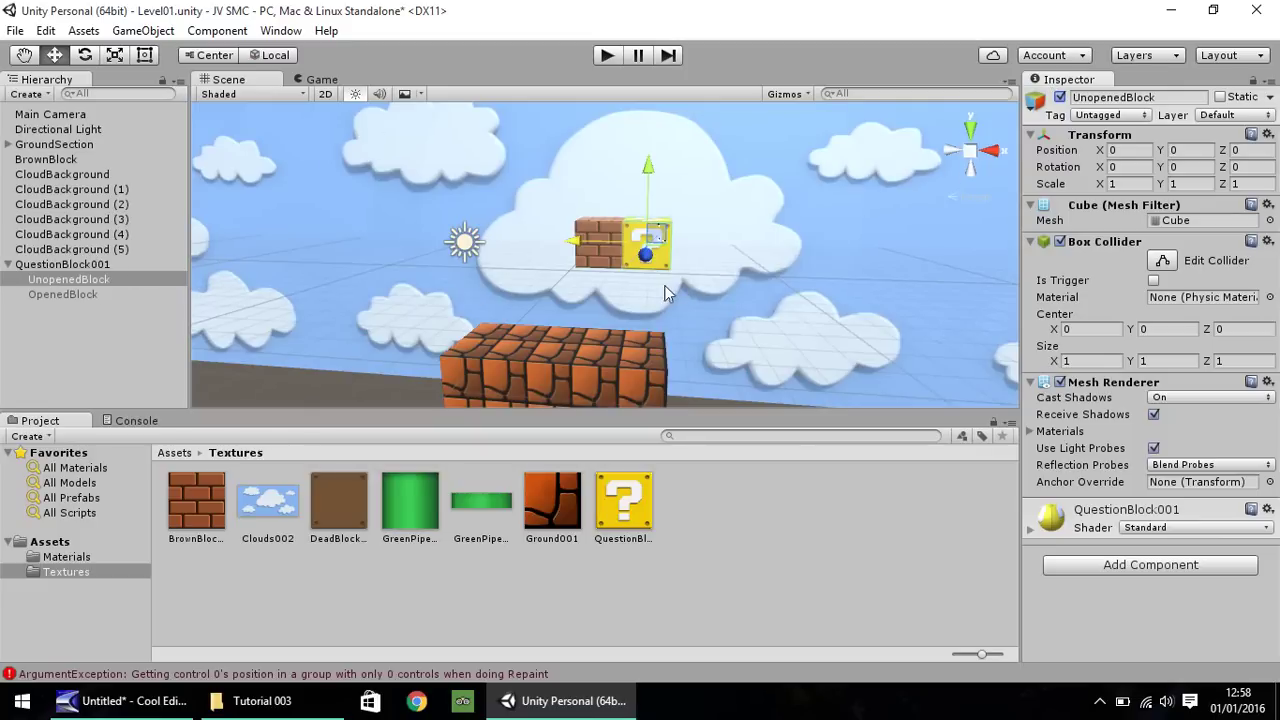
- Preview the opened state by swapping UnopenedBlock for OpenedBlock, and restore UnopenedBlock as the active child
click(1059, 97)
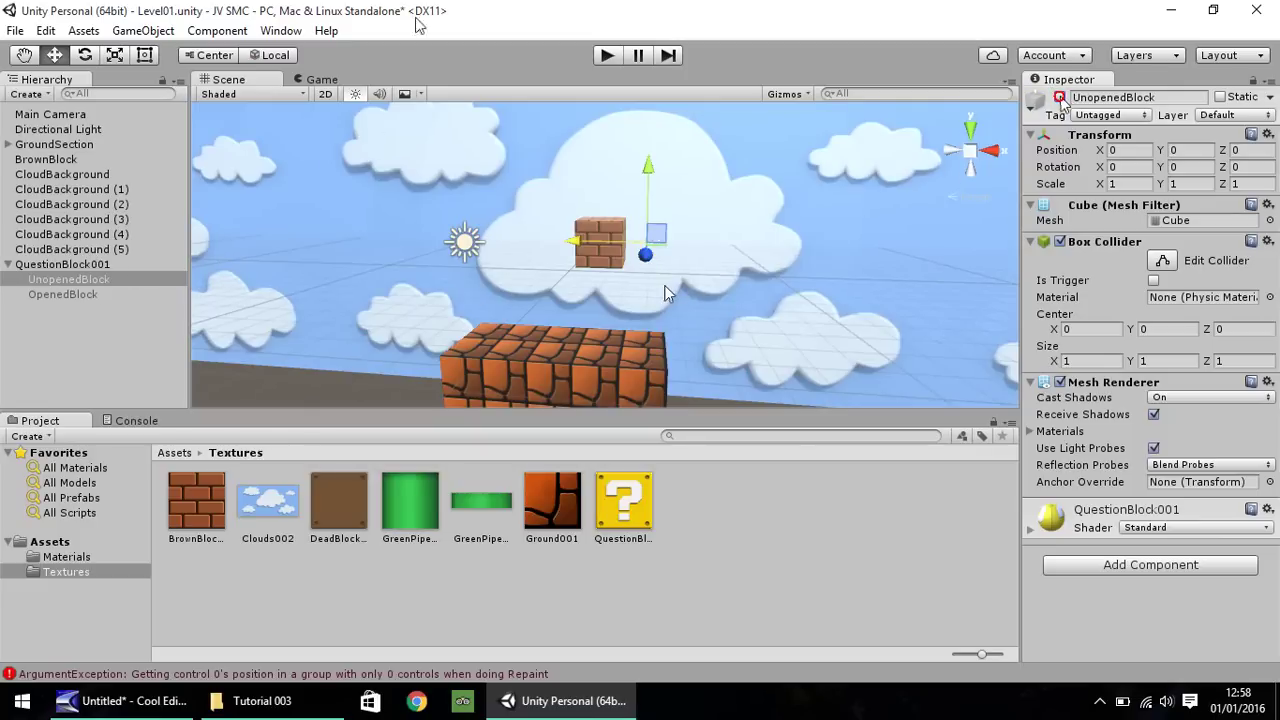
click(40, 294)
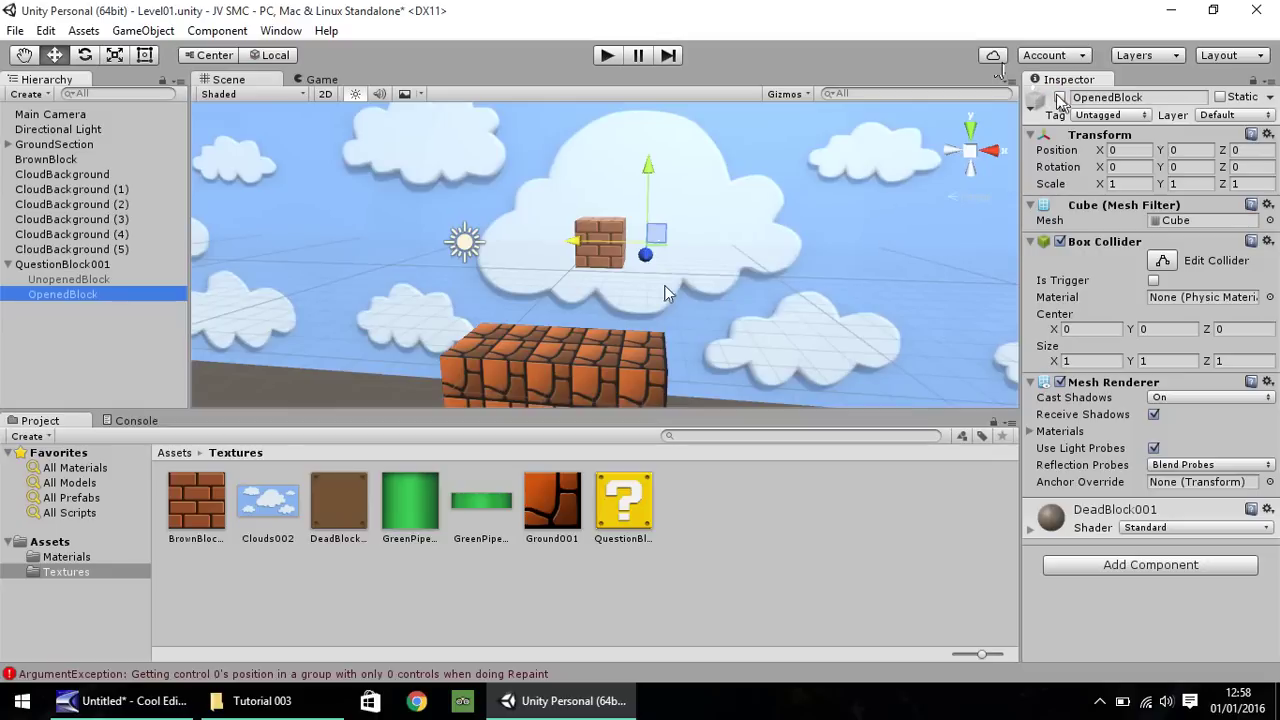
click(1059, 97)
click(1059, 97)
click(125, 280)
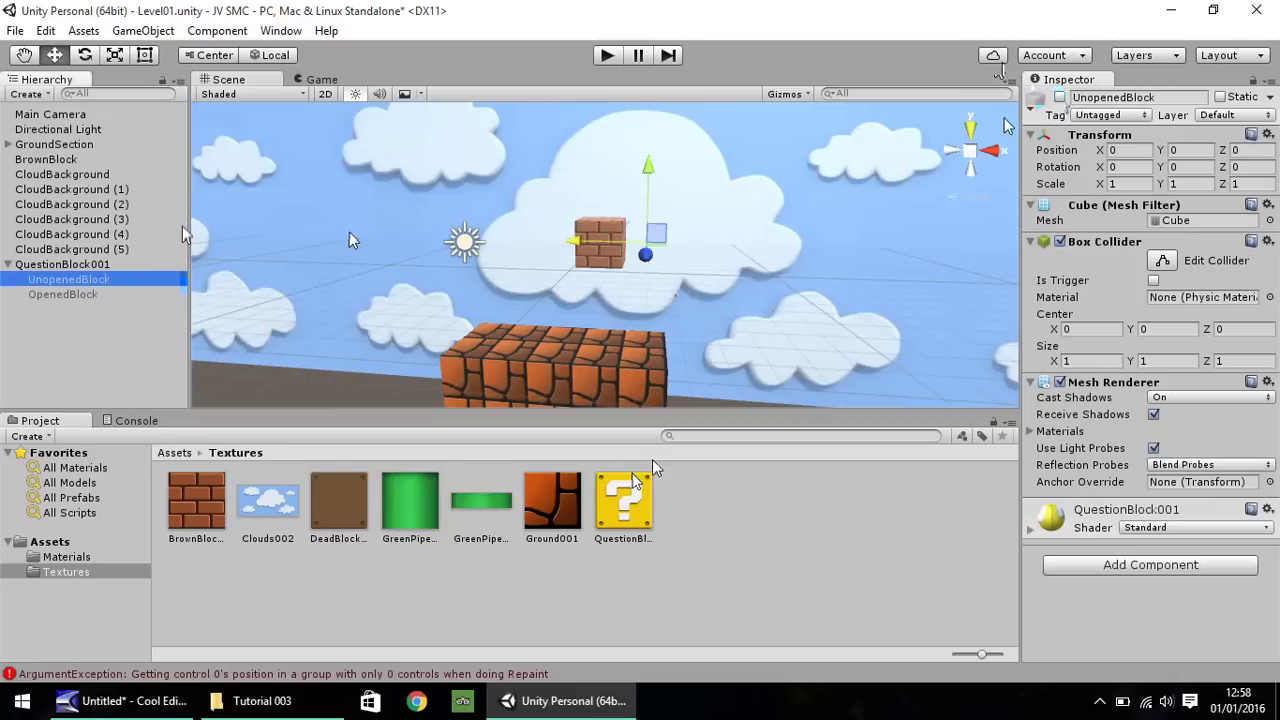
click(1059, 97)
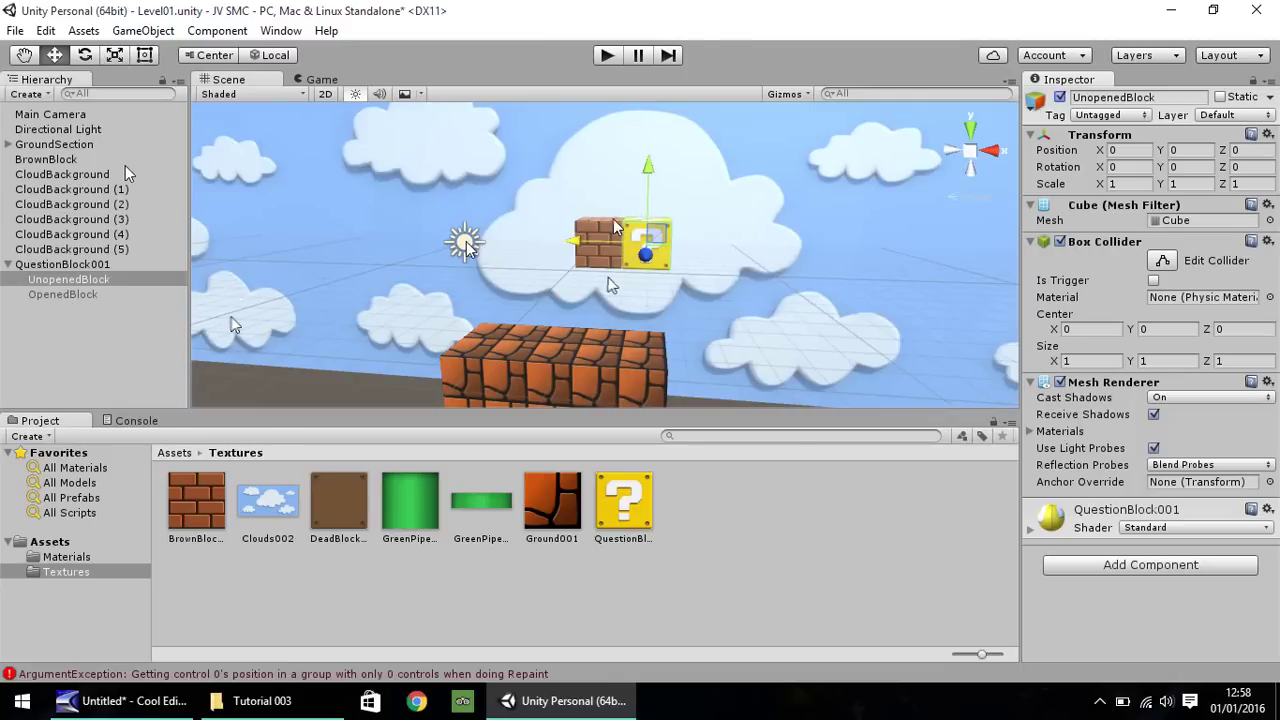
- Duplicate BrownBlock and move the copy to X 5, on the other side of the question block
click(52, 161)
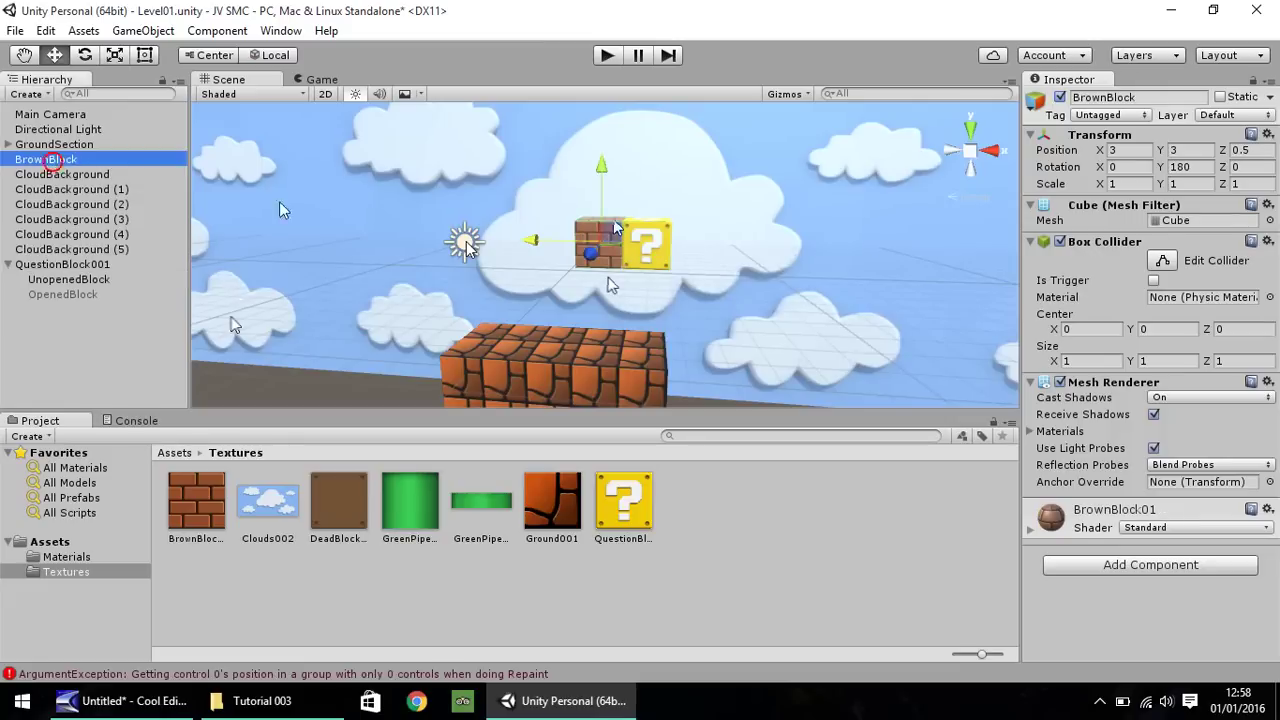
key(ctrl+d)
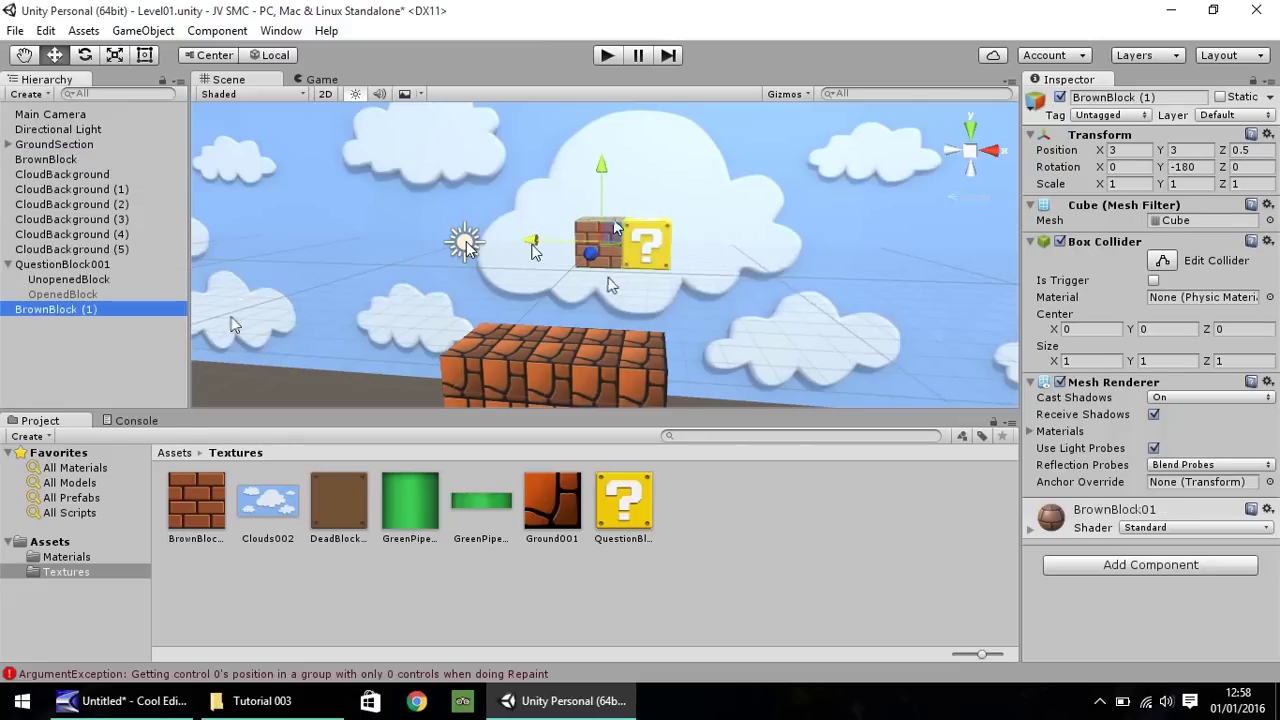
ctrl+drag(533, 241, 633, 247)
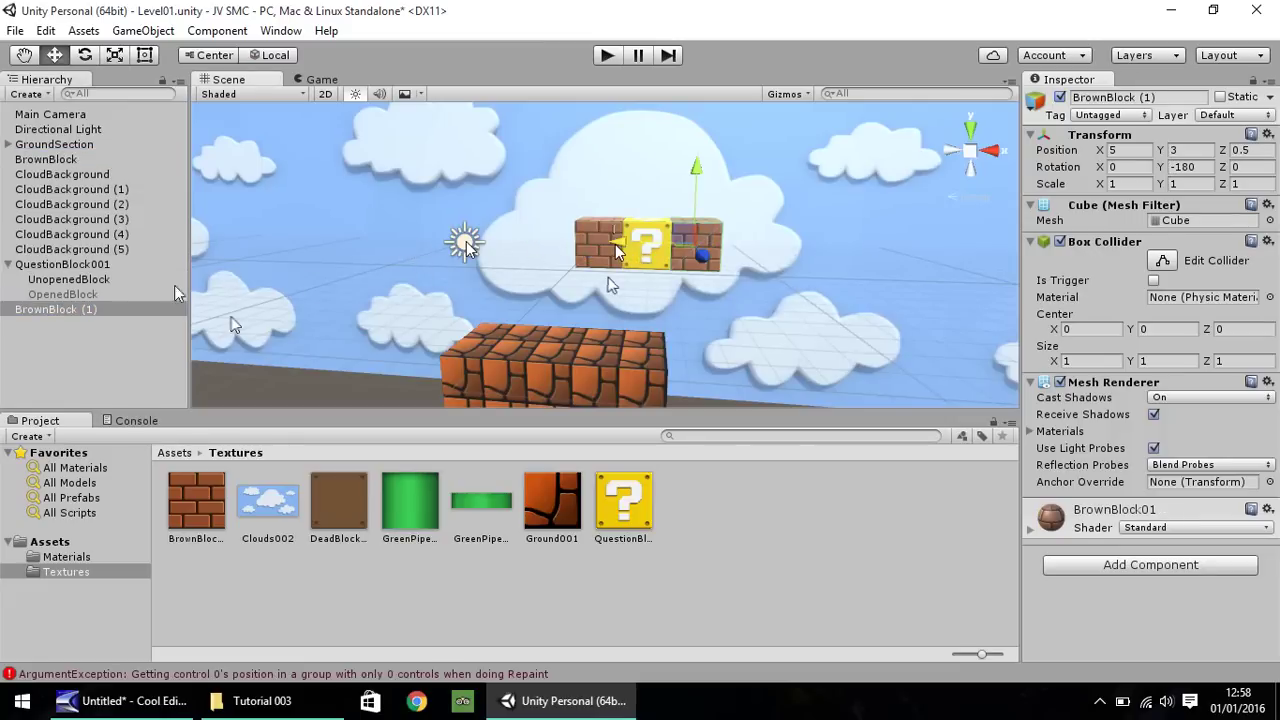
- Duplicate QuestionBlock001 with its children and place the copy at the open end of the block row
click(145, 264)
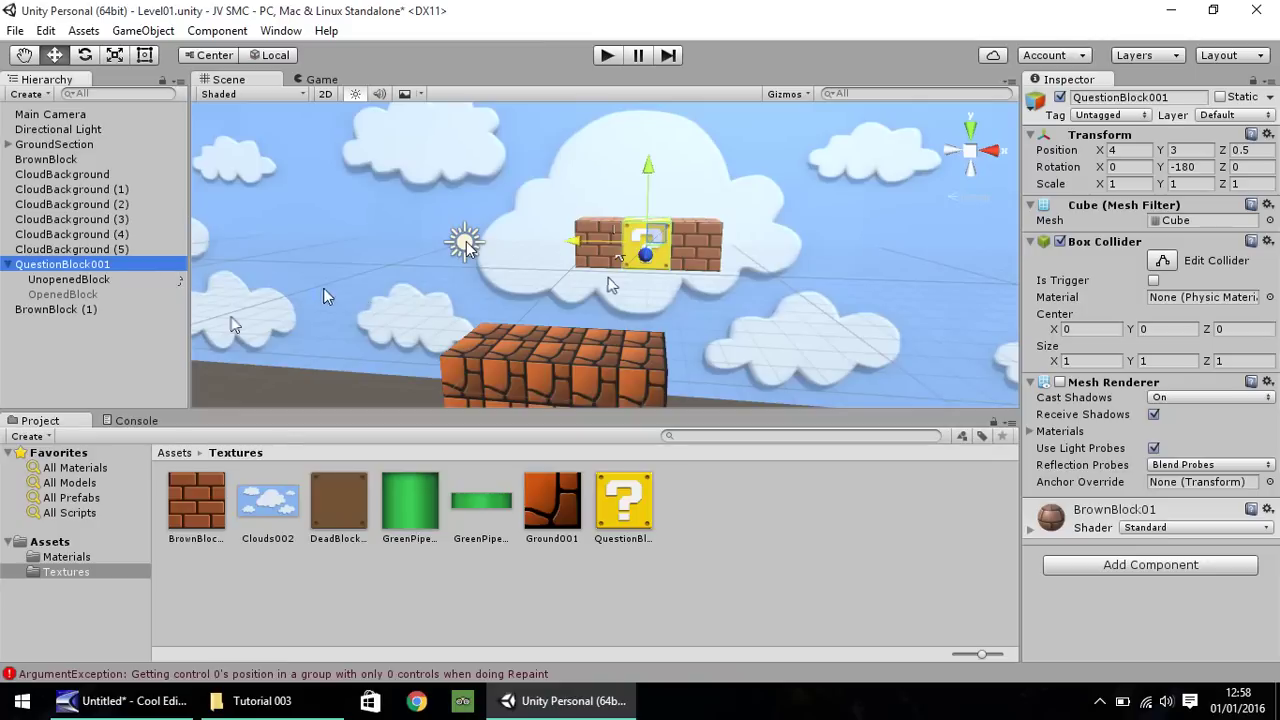
key(ctrl+d)
ctrl+drag(583, 247, 681, 245)
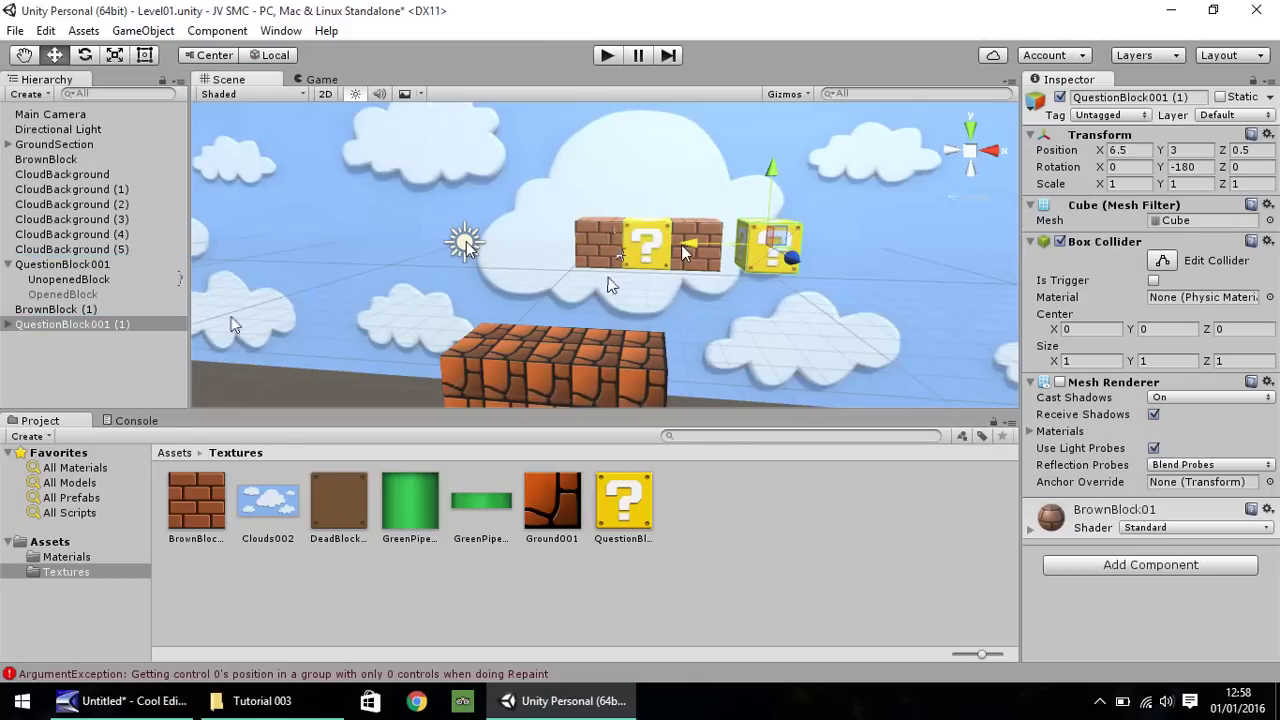
- Duplicate the first BrownBlock and move the copy to X 7 to close off the row
click(588, 247)
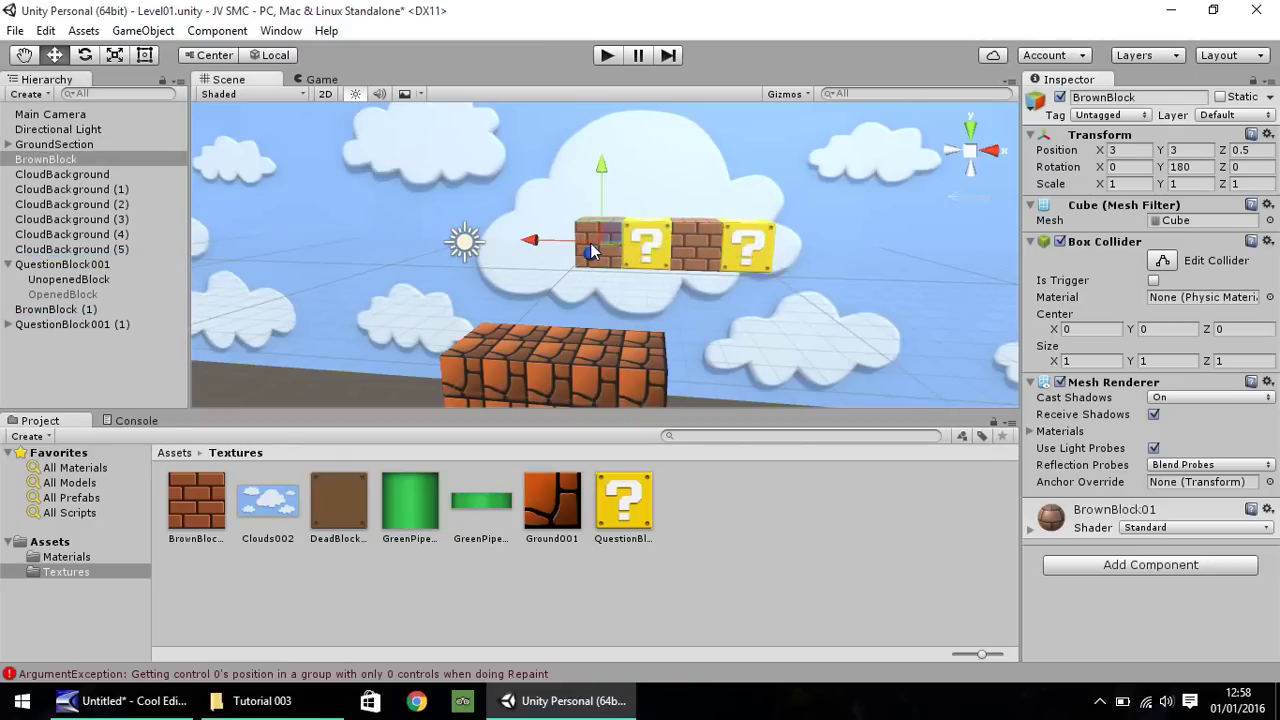
key(ctrl+d)
ctrl+drag(548, 246, 714, 244)
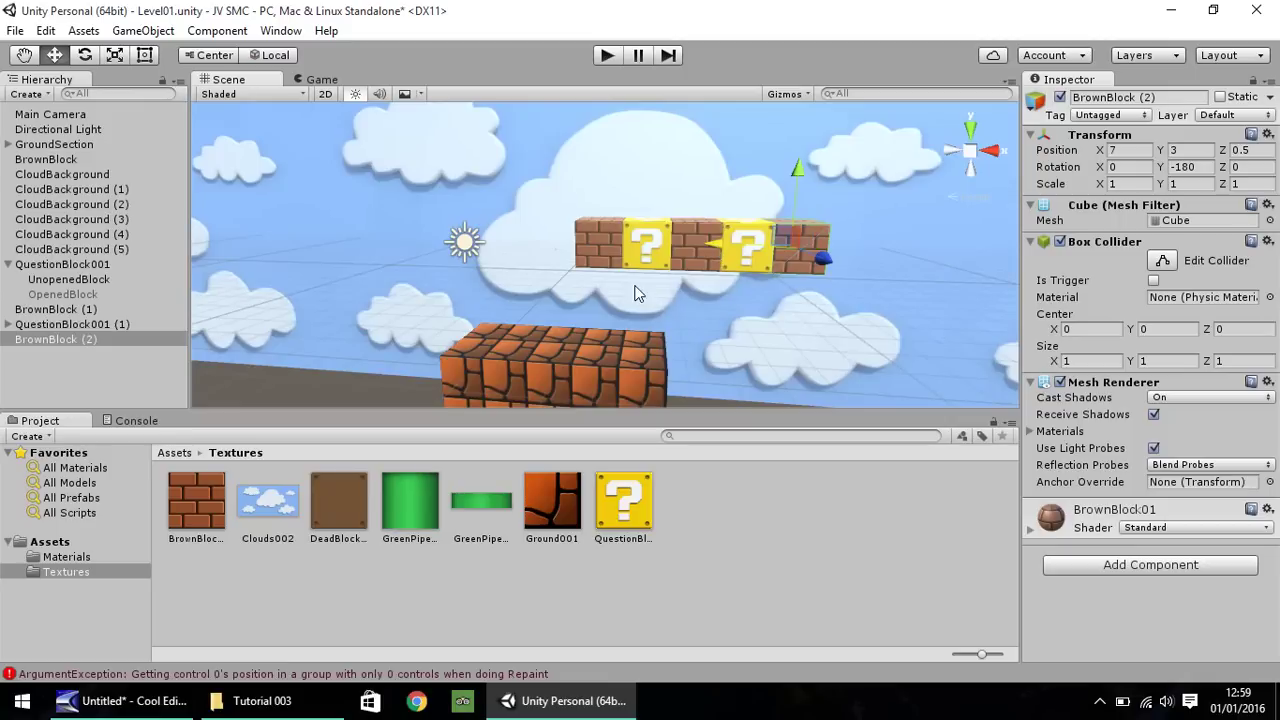
- Duplicate QuestionBlock001, place the copy above the row at X 5, Y 5.5, and collapse the original in the hierarchy
click(648, 256)
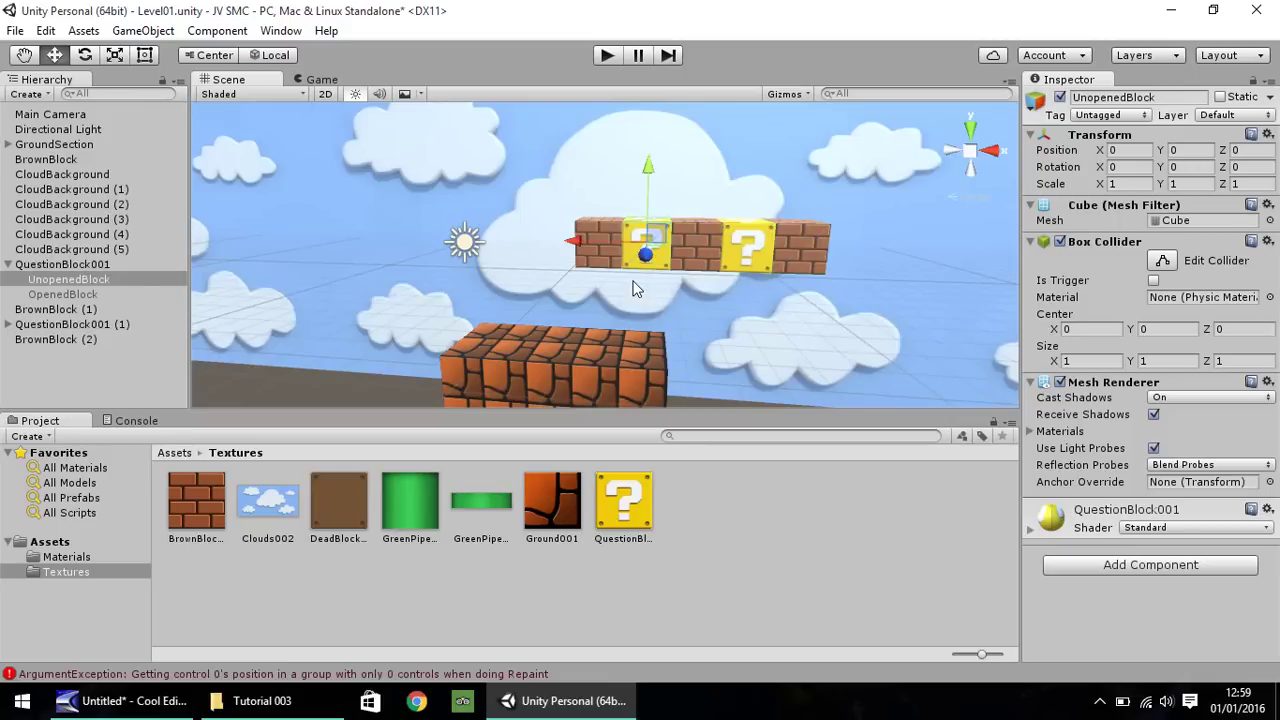
click(45, 264)
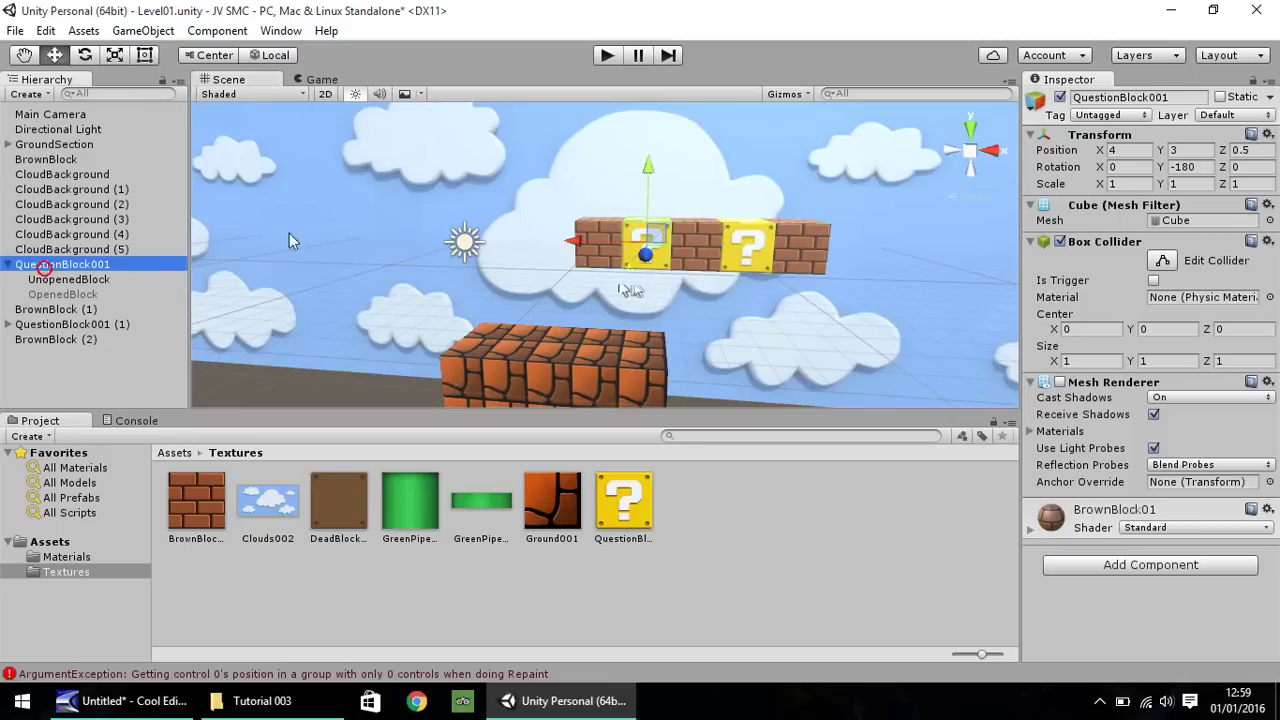
key(ctrl+d)
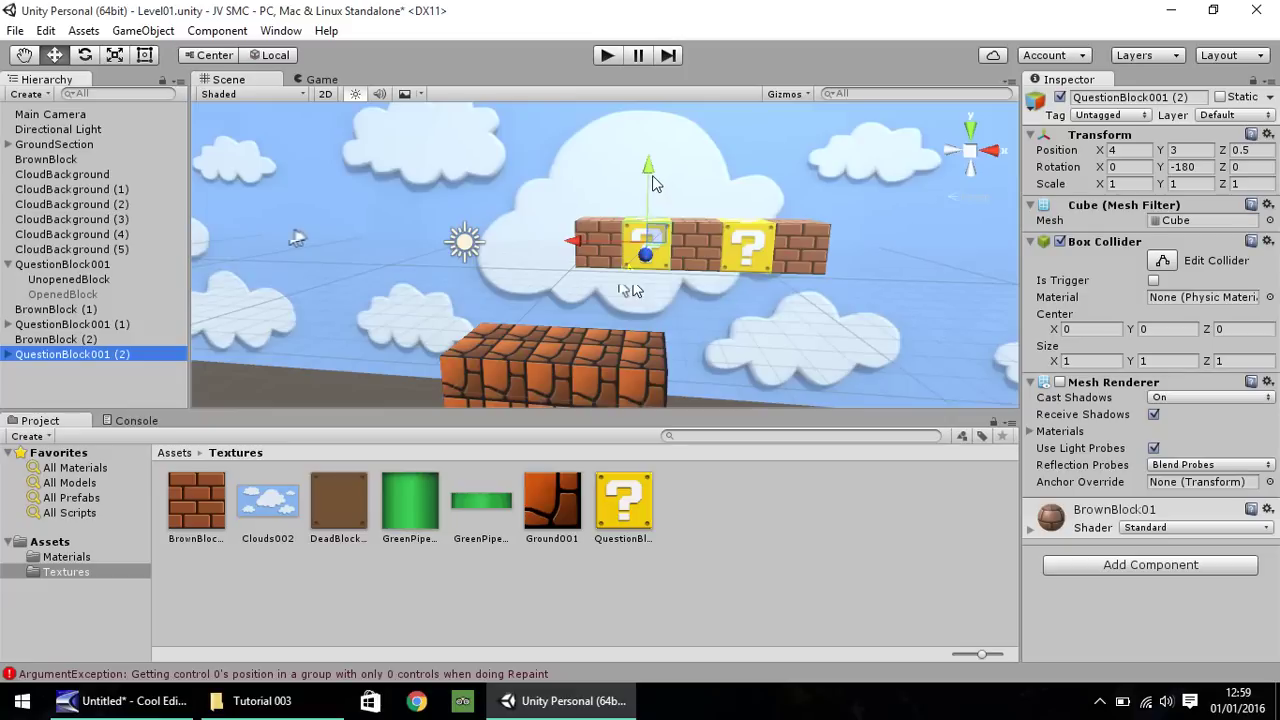
ctrl+drag(651, 172, 649, 68)
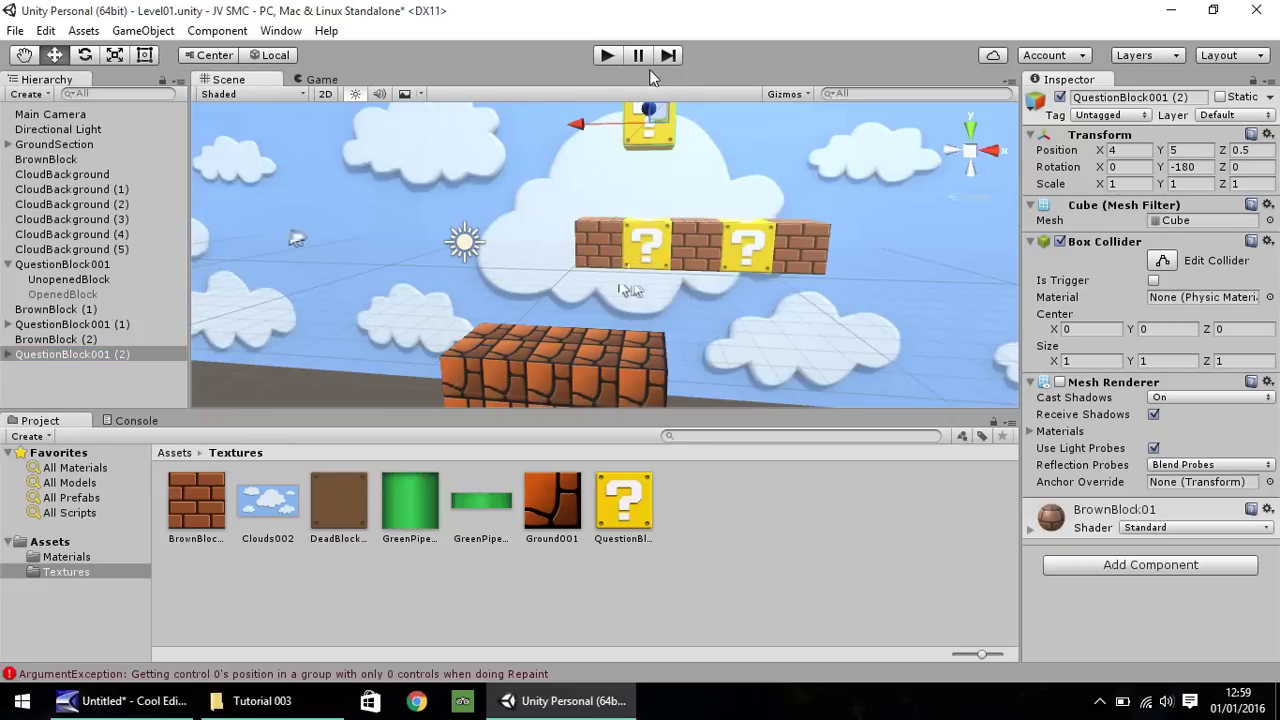
ctrl+drag(577, 123, 565, 204)
scroll(614, 223, down, 5)
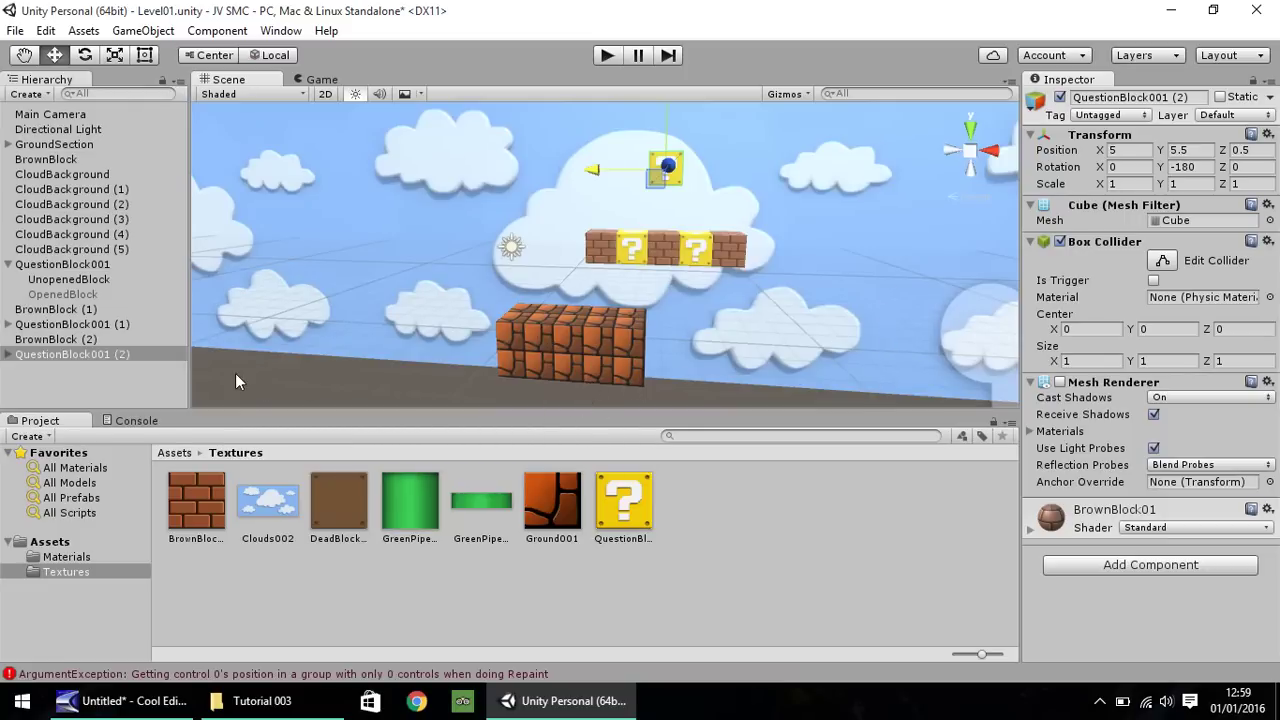
click(8, 264)
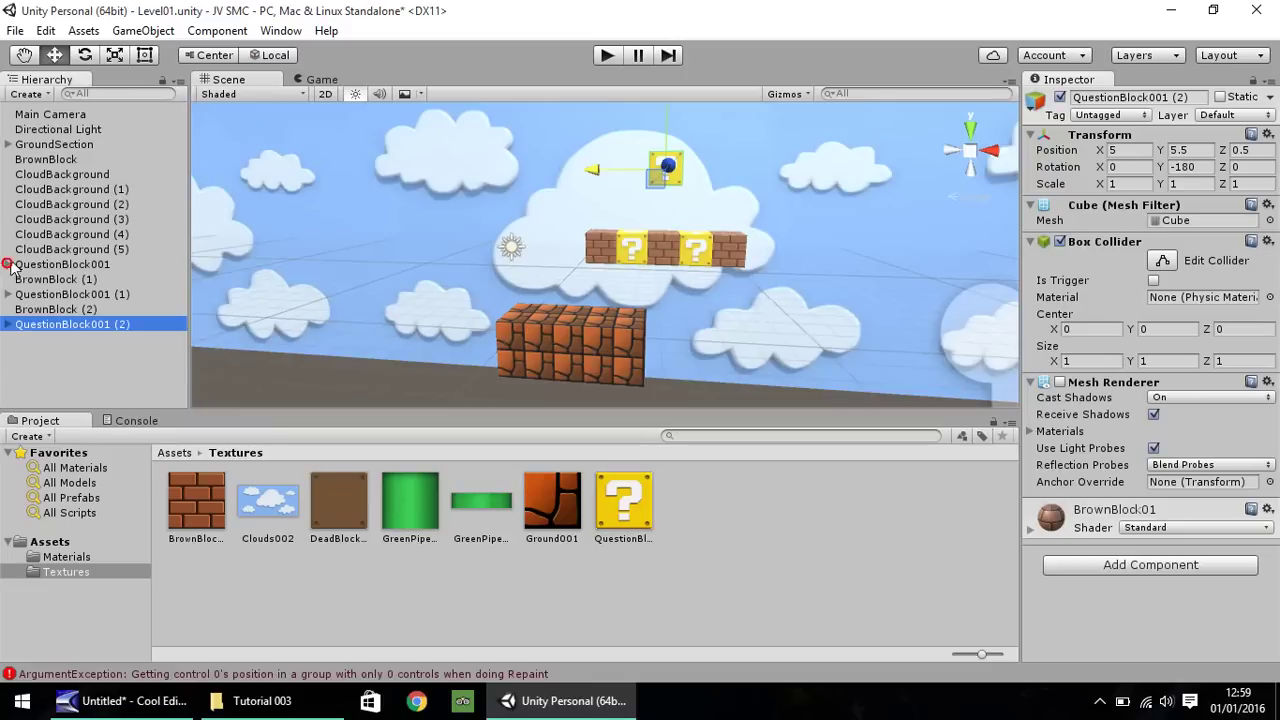
- Duplicate the ground's end column, made of Ground (12), Ground (13) and Ground (14)
click(8, 144)
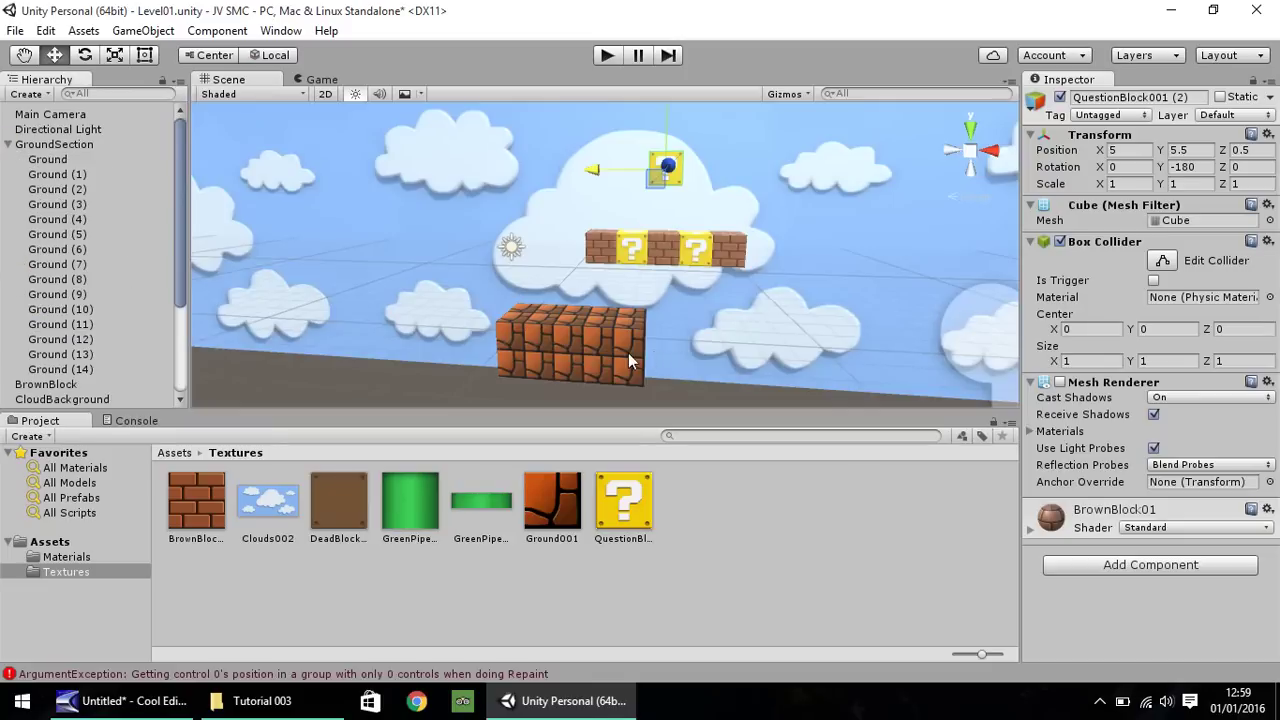
click(96, 368)
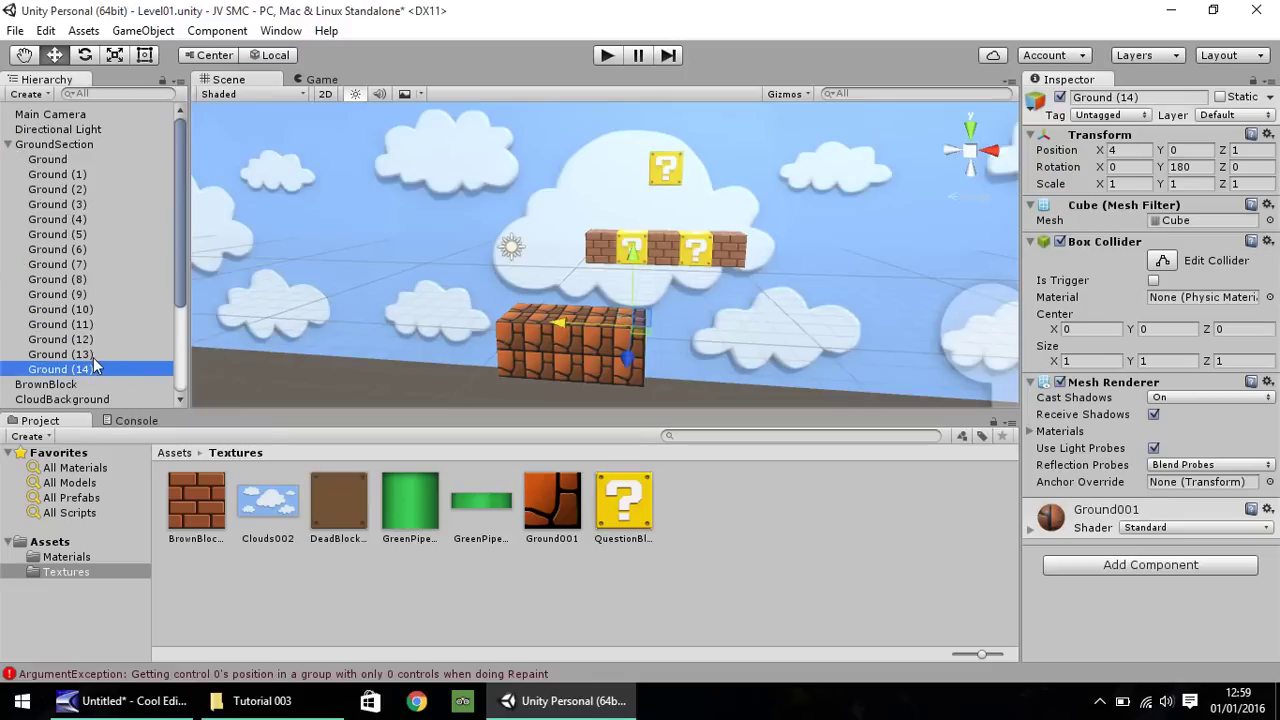
shift+click(88, 355)
shift+click(82, 341)
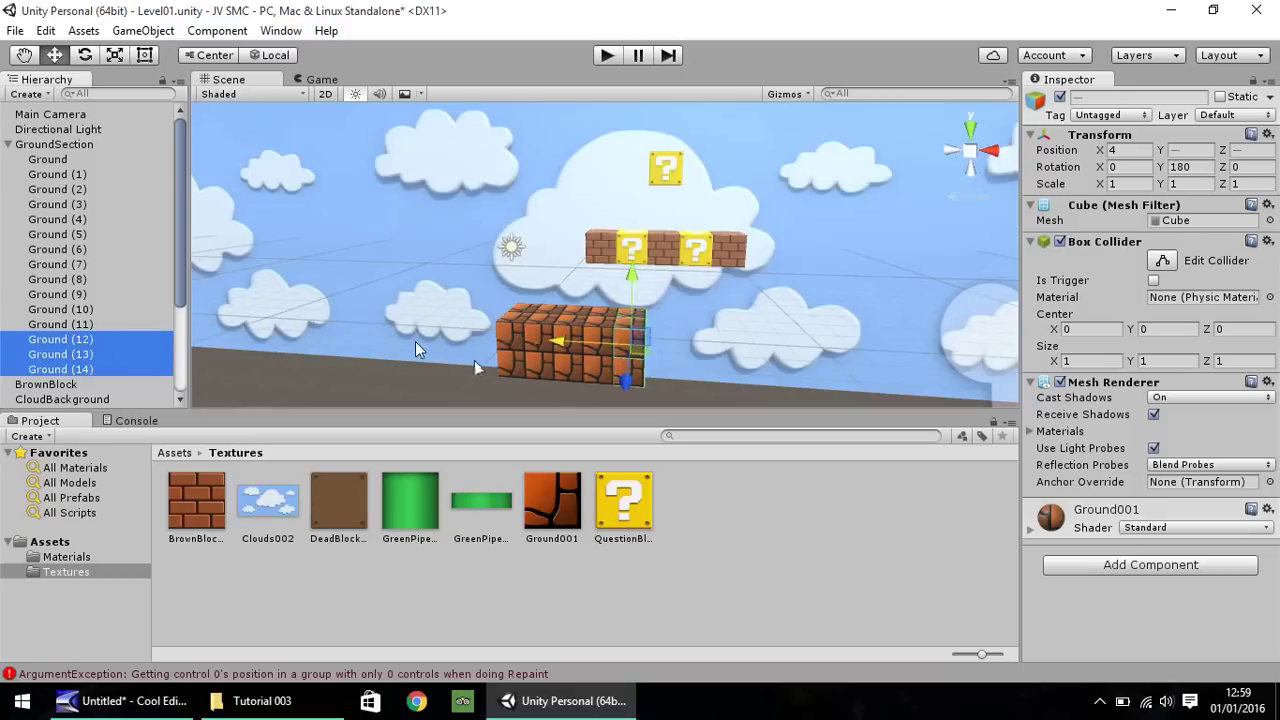
click(559, 336)
key(ctrl+d)
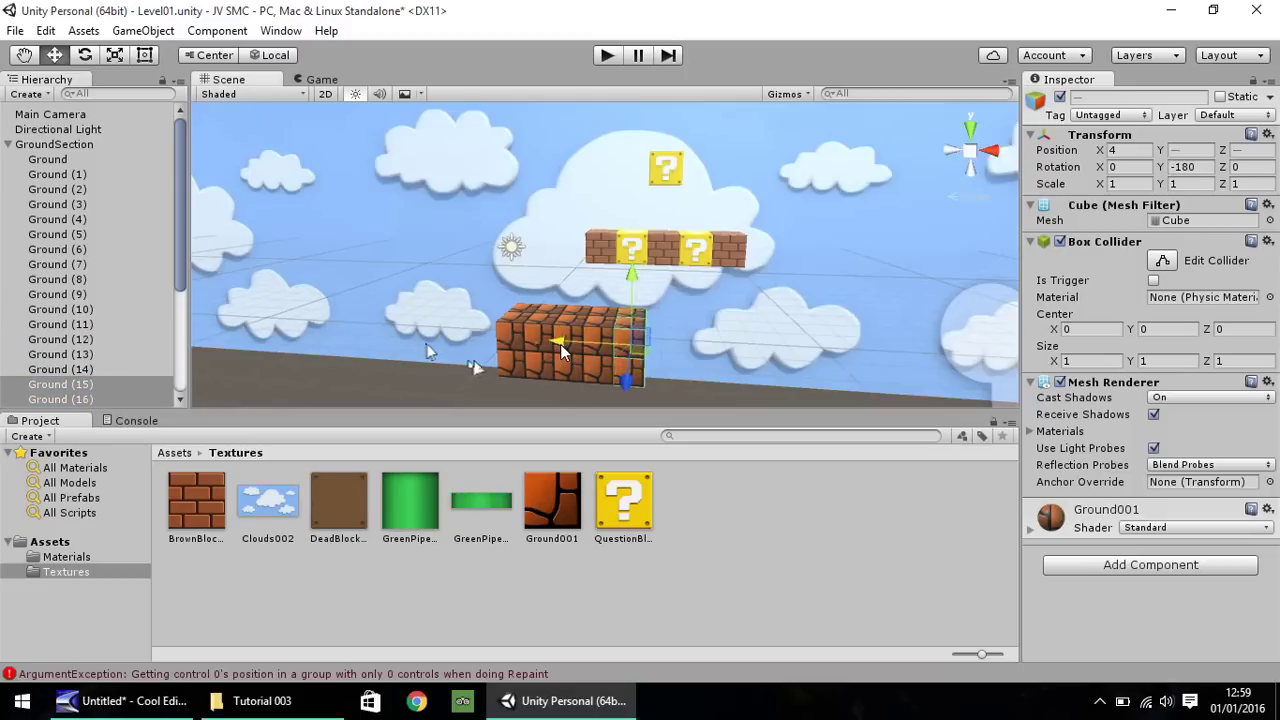
- Extend the ground one column at a time up to X 14 by repeatedly duplicating and shifting the end column
drag(561, 341, 867, 358)
key(ctrl+d)
key(ctrl+d)
key(ctrl+d)
key(ctrl+d)
key(ctrl+d)
key(ctrl+d)
key(ctrl+d)
key(ctrl+d)
key(ctrl+d)
key(ctrl+d)
key(ctrl+d)
key(ctrl+d)
key(ctrl+d)
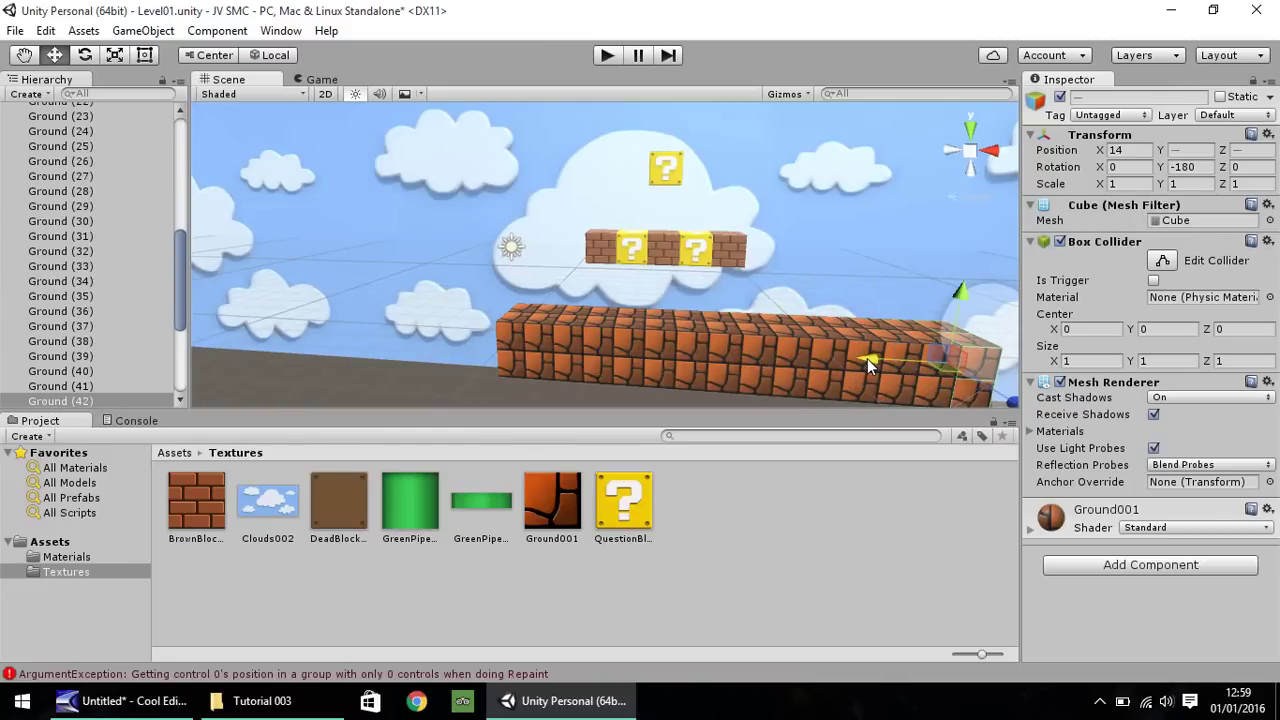
- Collapse the GroundSection group in the hierarchy
click(30, 56)
drag(478, 222, 344, 231)
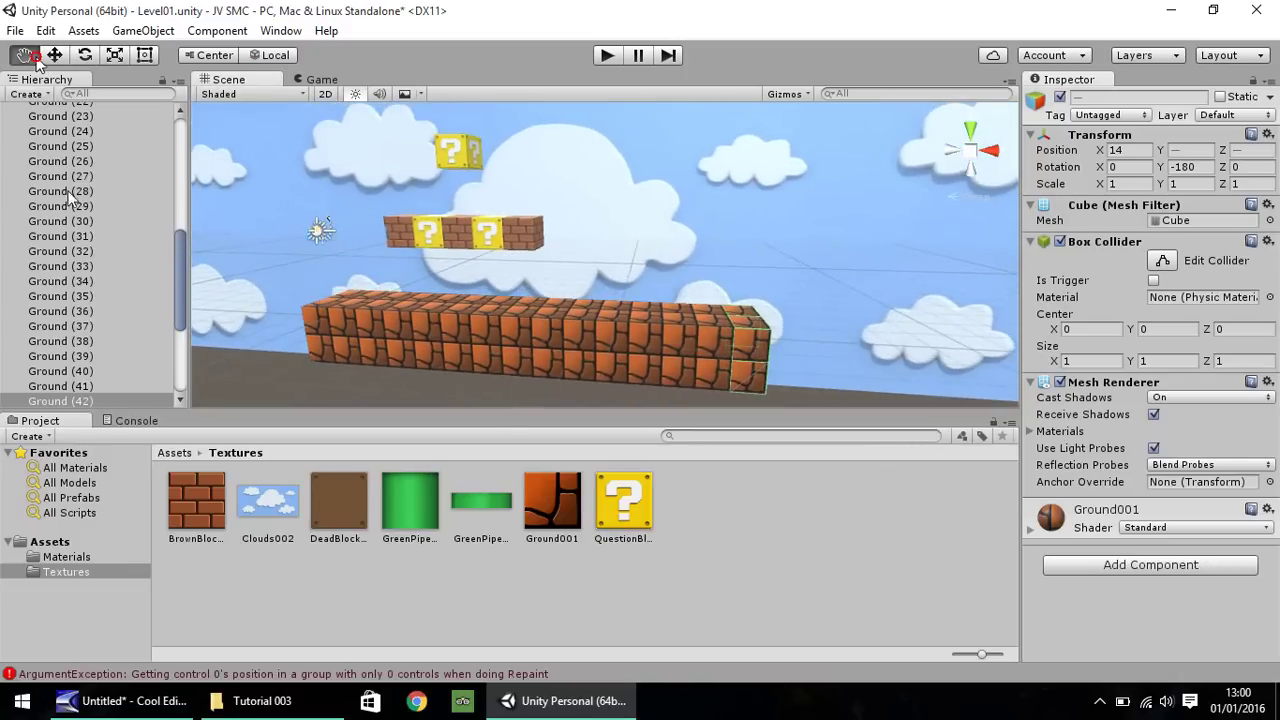
scroll(166, 227, up, 4)
drag(176, 231, 176, 172)
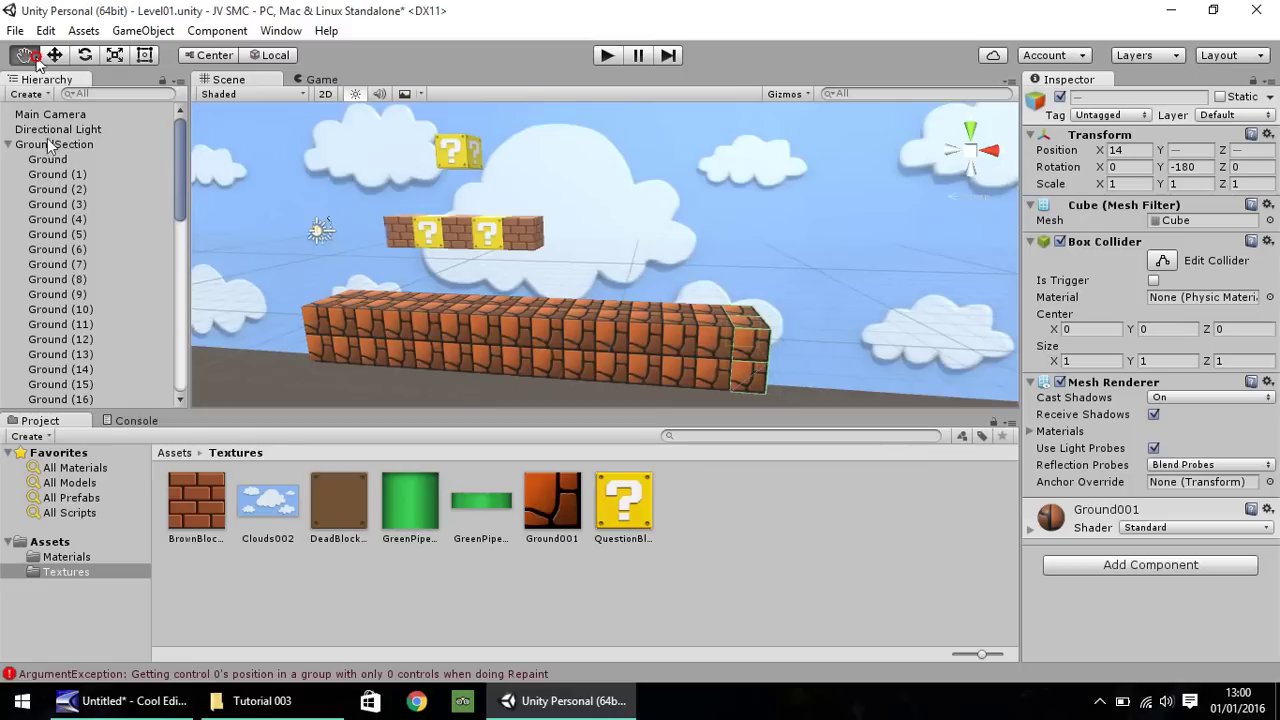
click(8, 144)
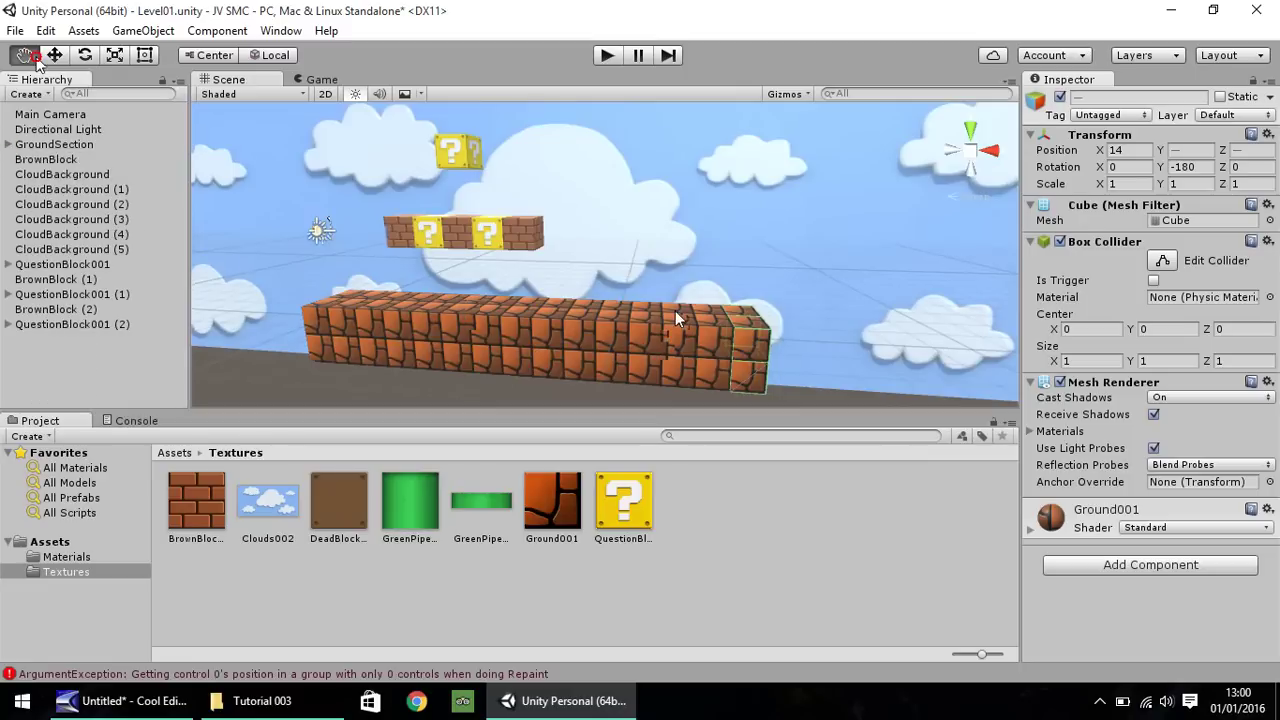
- Add a 3D cylinder object to the scene
scroll(675, 311, down, 8)
scroll(666, 287, down, 6)
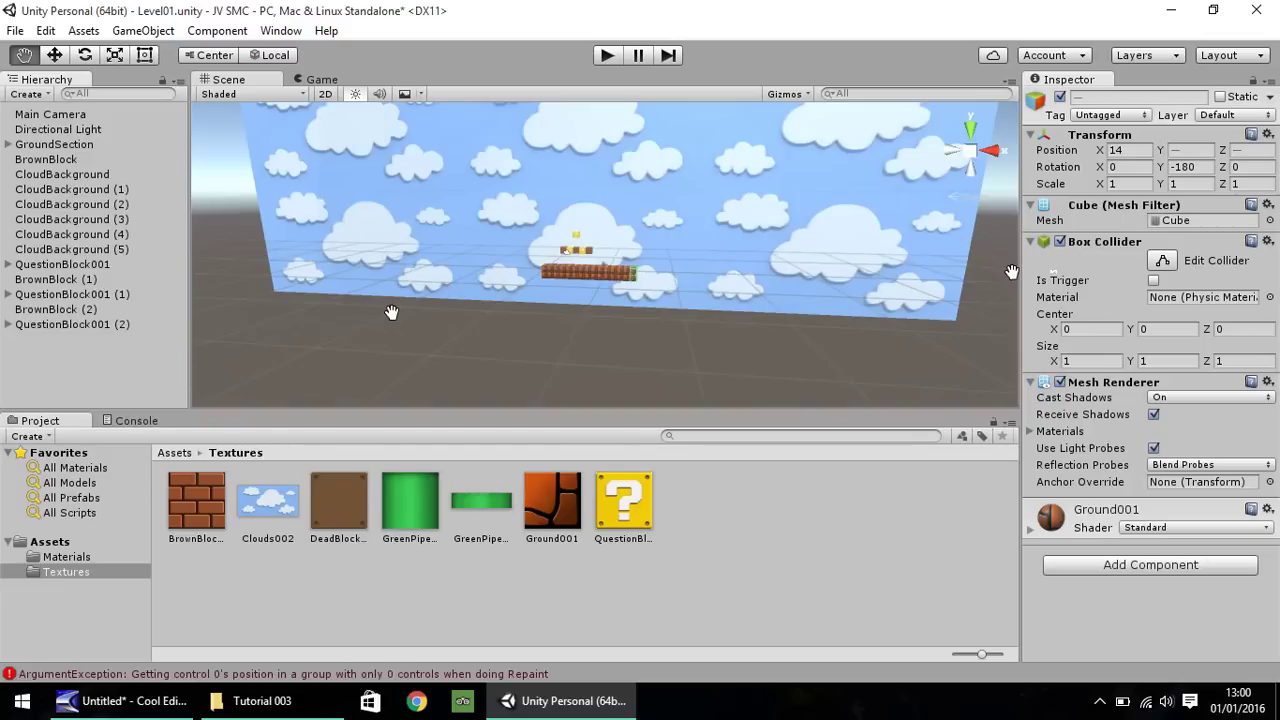
scroll(590, 285, up, 4)
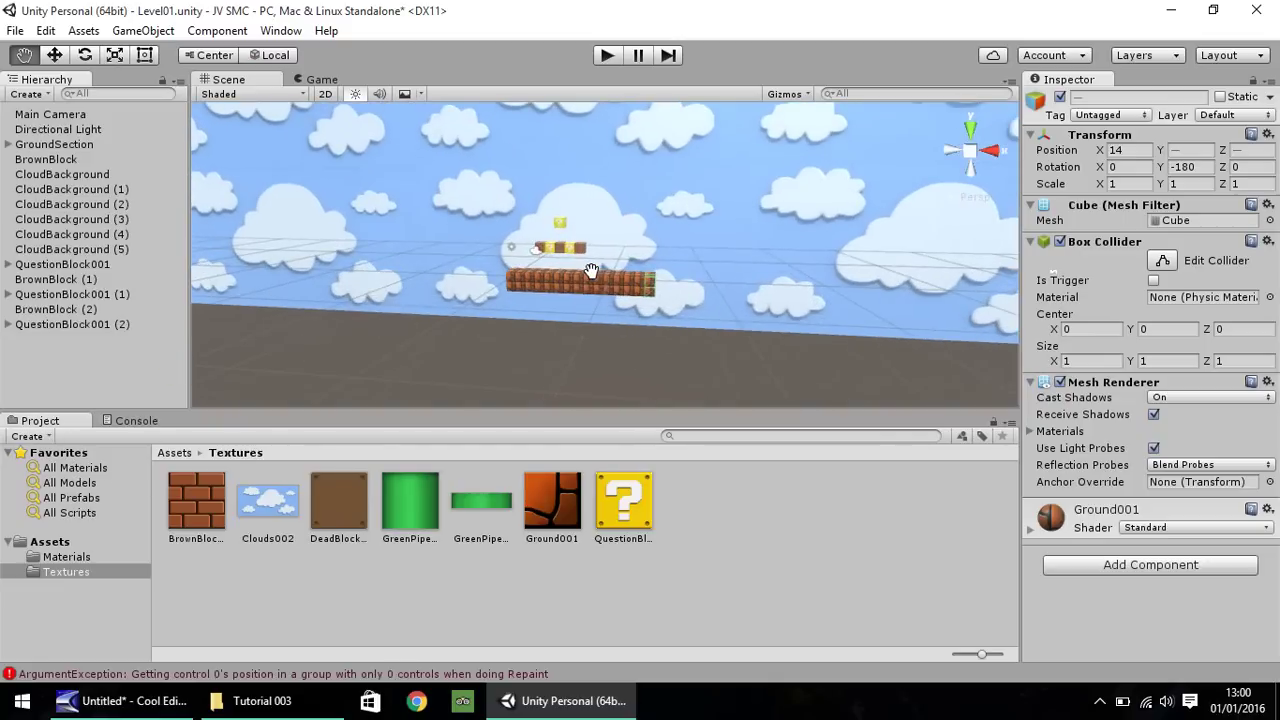
scroll(590, 268, up, 4)
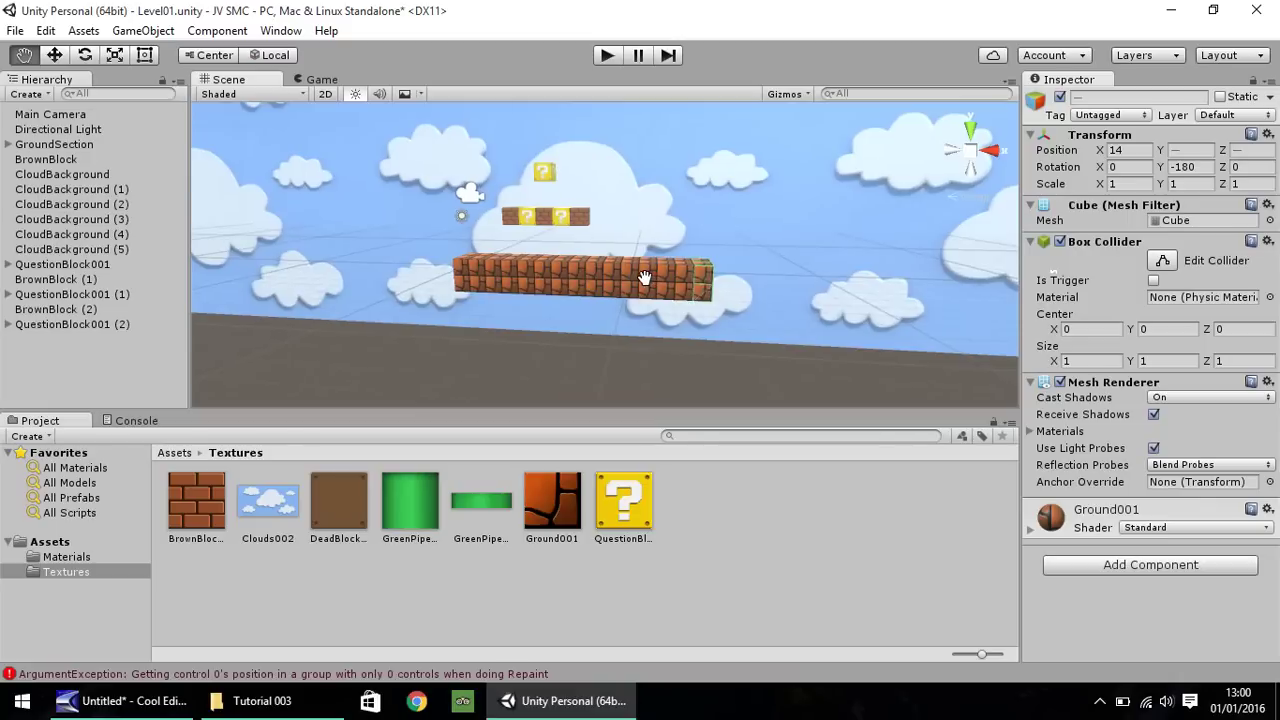
scroll(600, 283, up, 3)
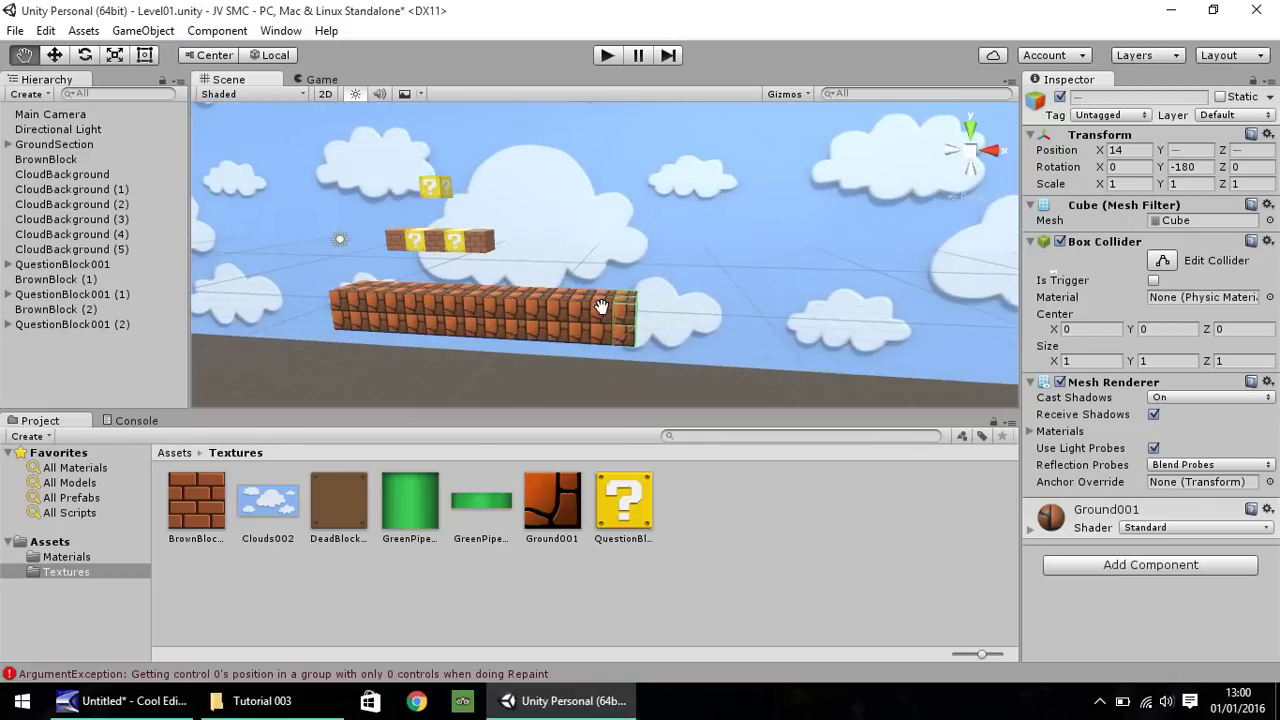
drag(590, 333, 597, 293)
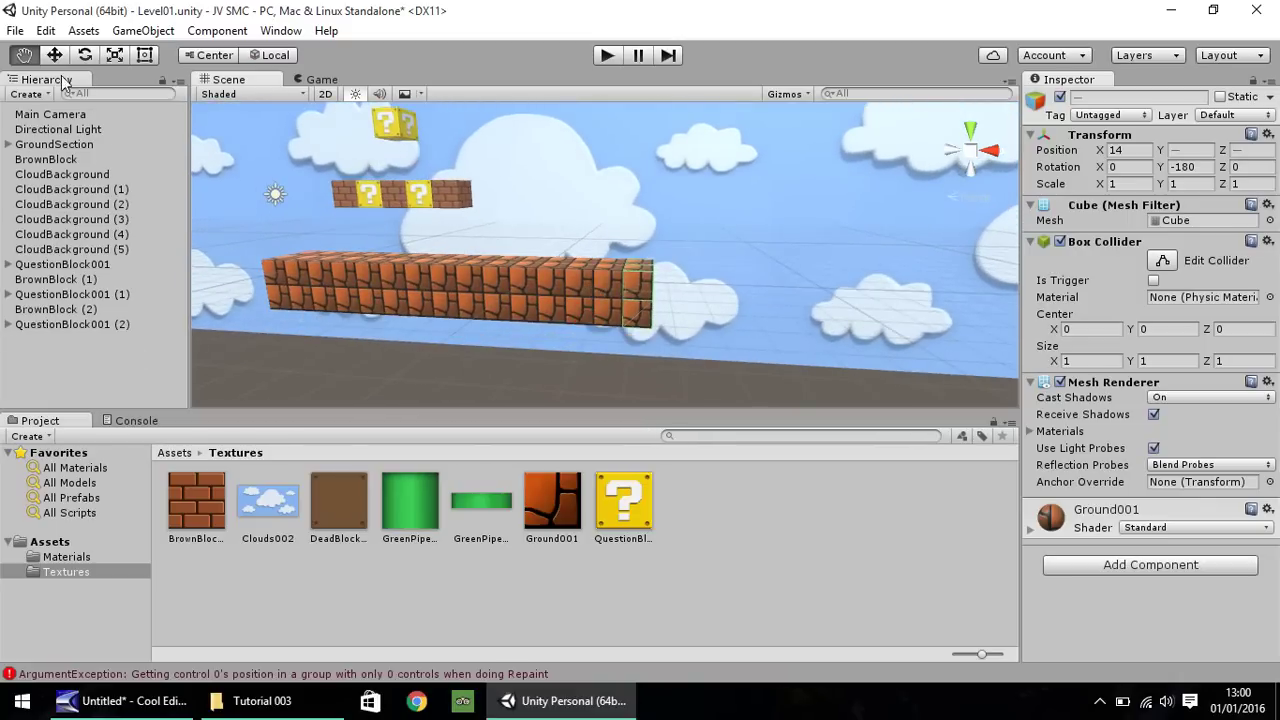
click(148, 31)
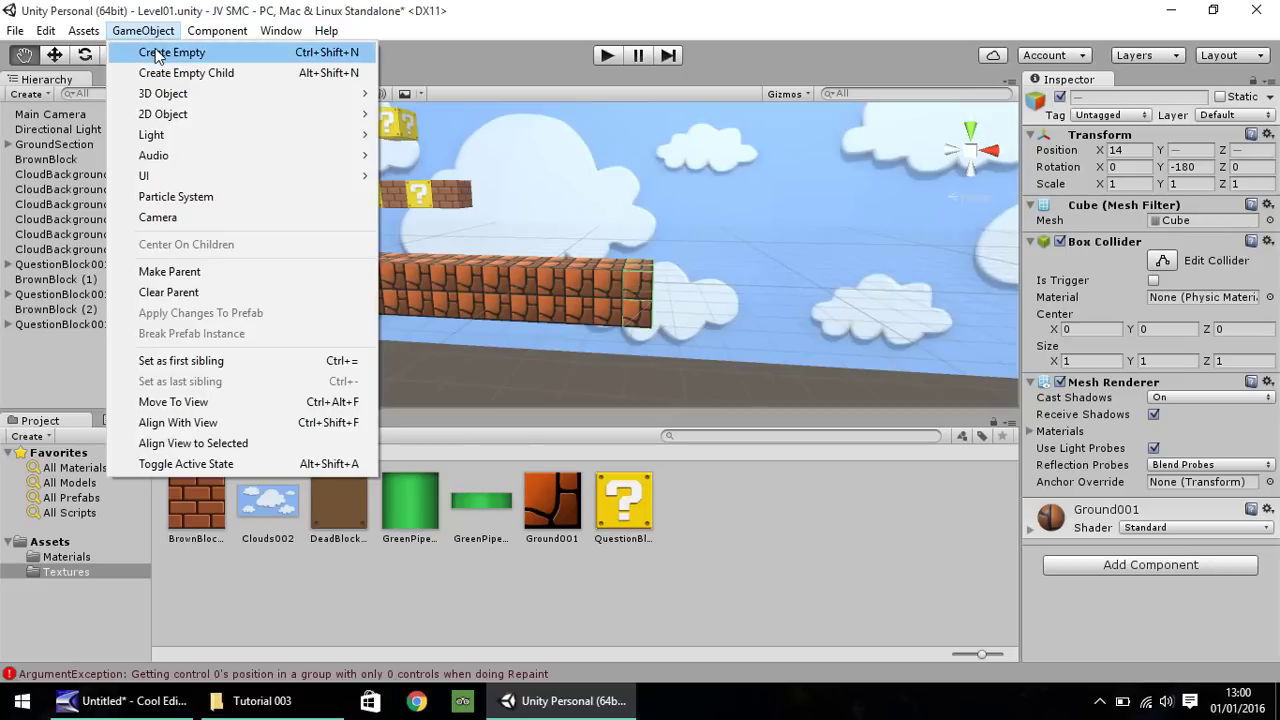
mouse_move(177, 94)
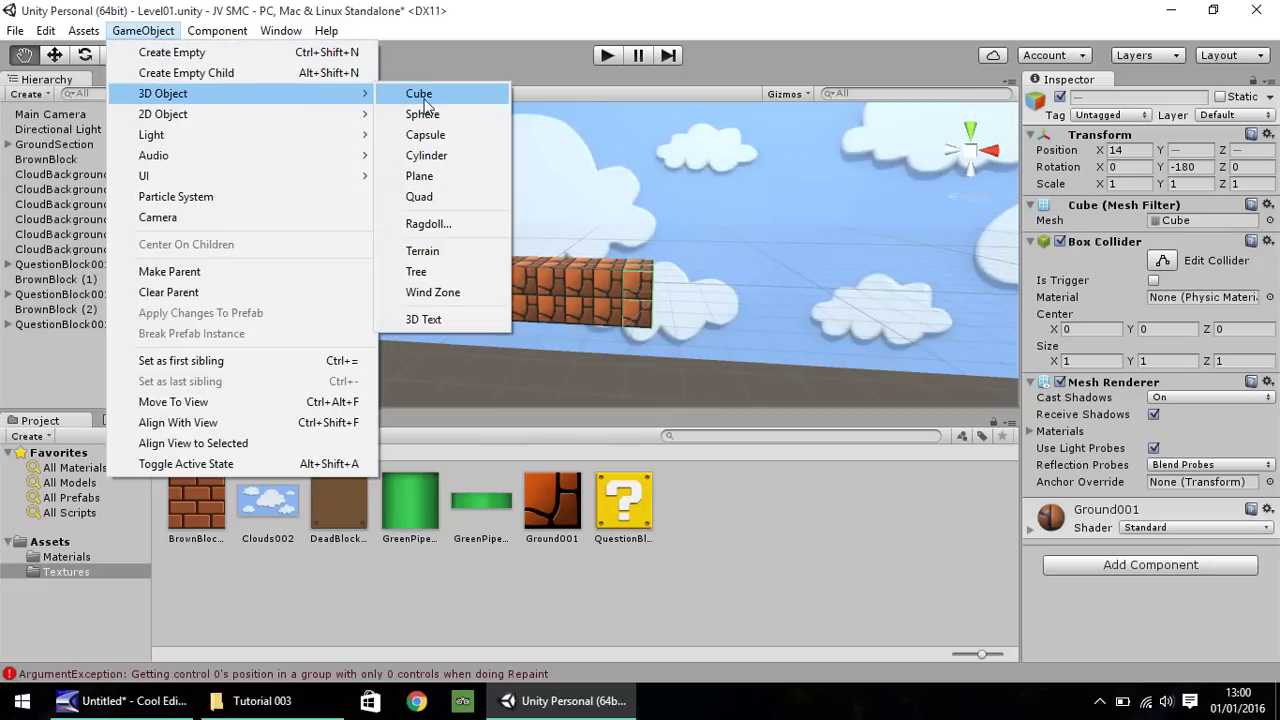
click(437, 156)
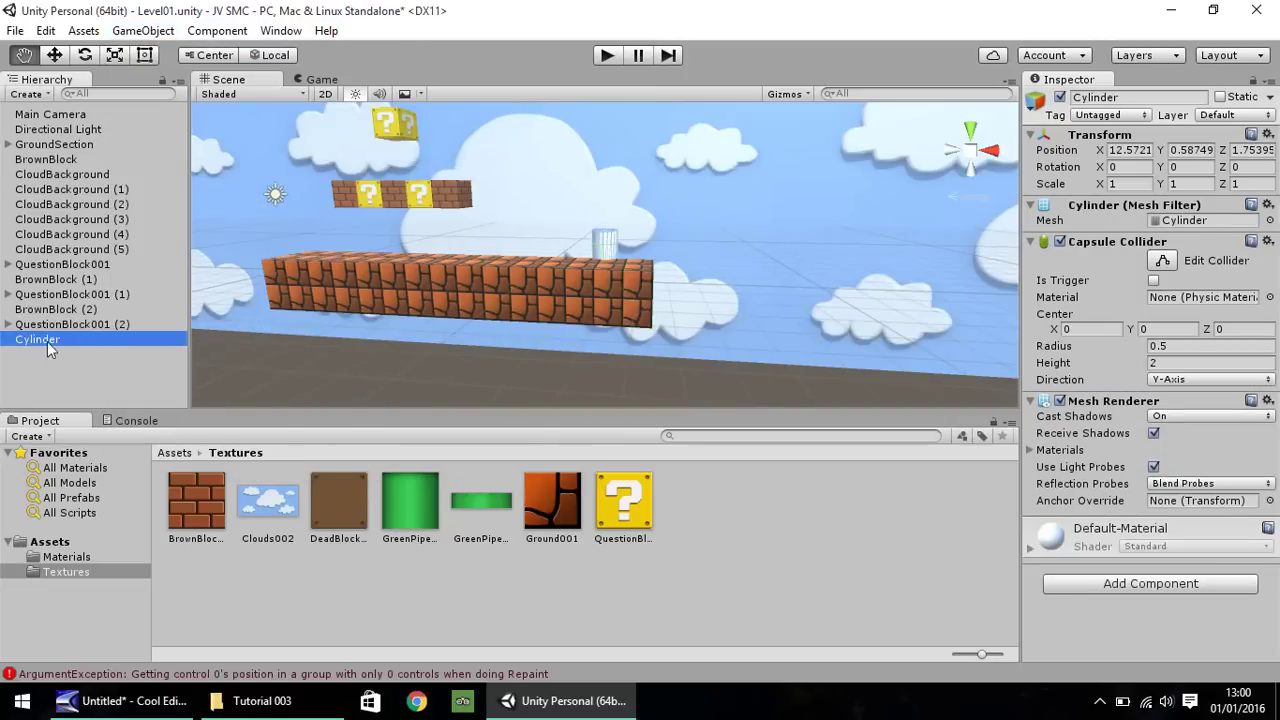
- Set the cylinder's position to X 0, Y 0, Z 0
click(1120, 150)
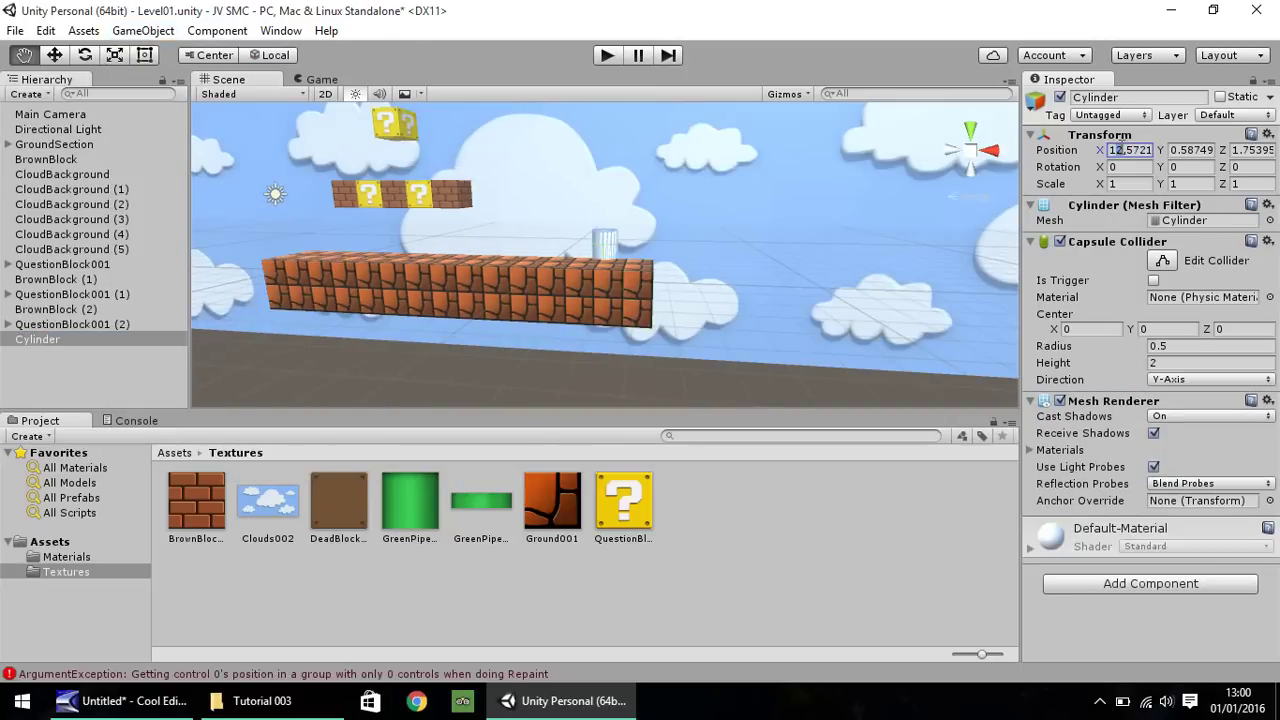
text(0)
key(Tab)
text(0)
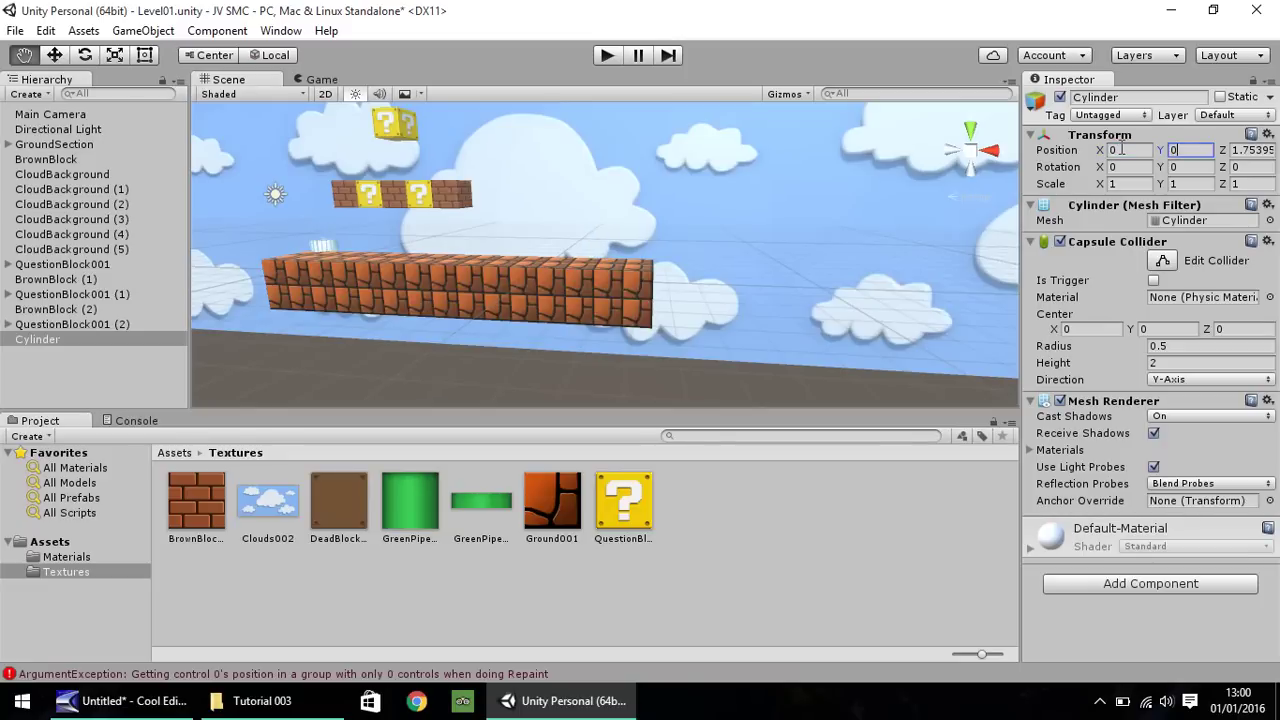
key(Tab)
text(0)
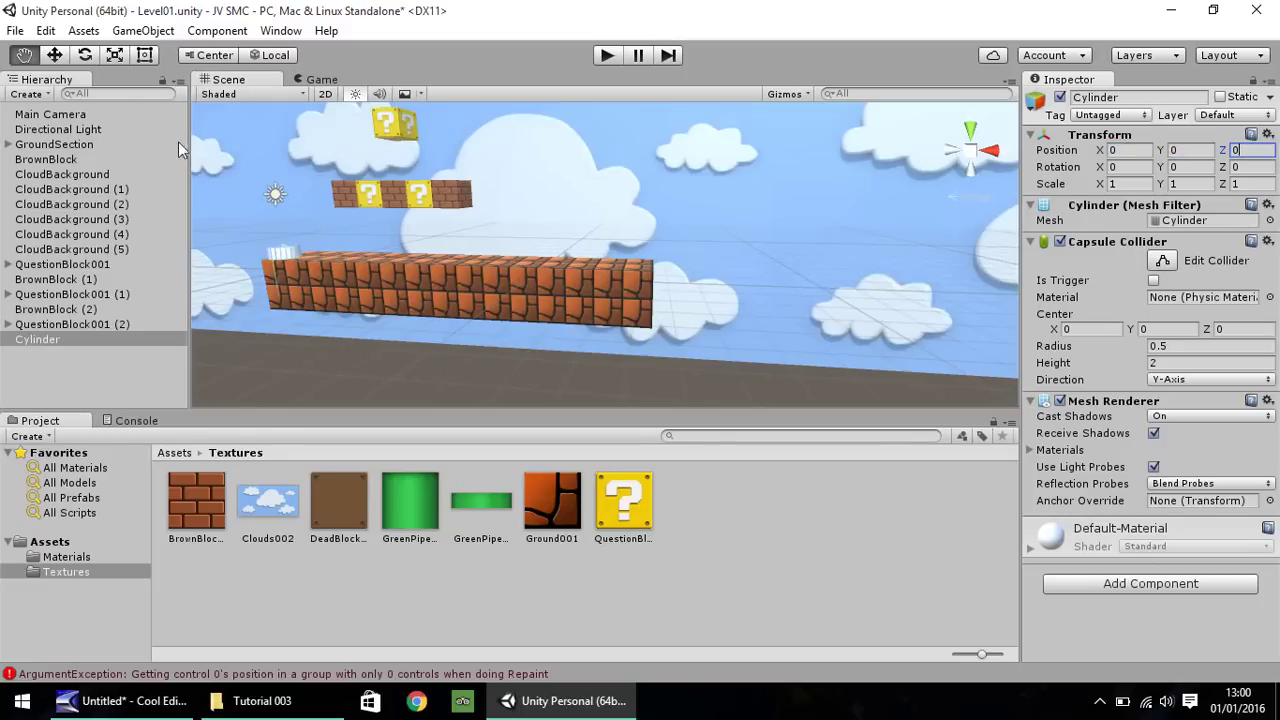
- Move the cylinder in snapped increments to X 12, Y 1.5, Z 0.5 near the end of the ground
click(54, 55)
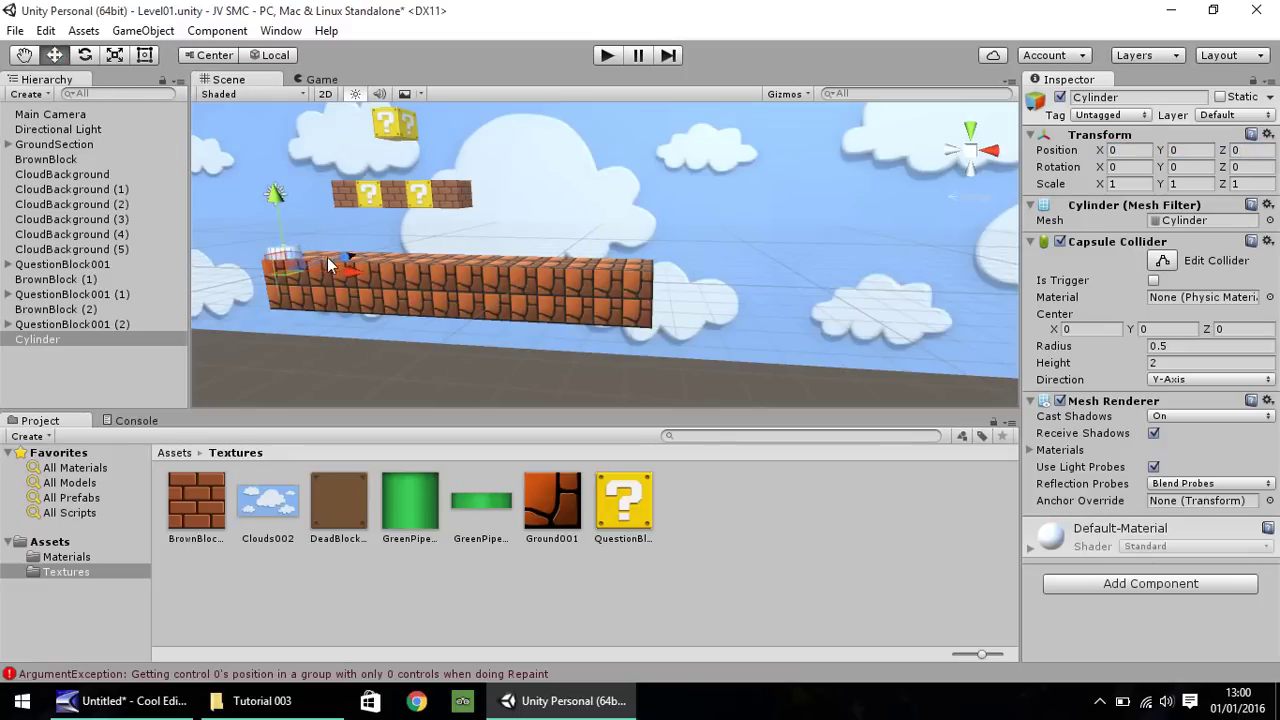
drag(348, 254, 355, 253)
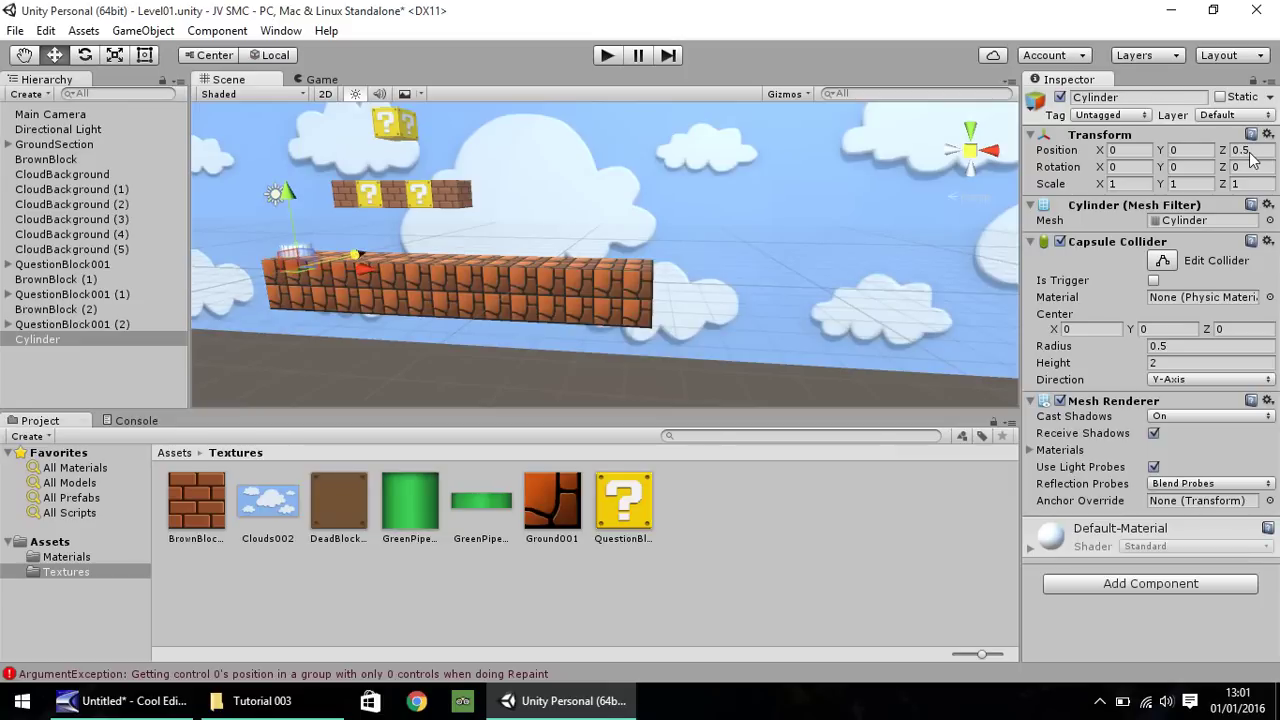
drag(358, 267, 605, 281)
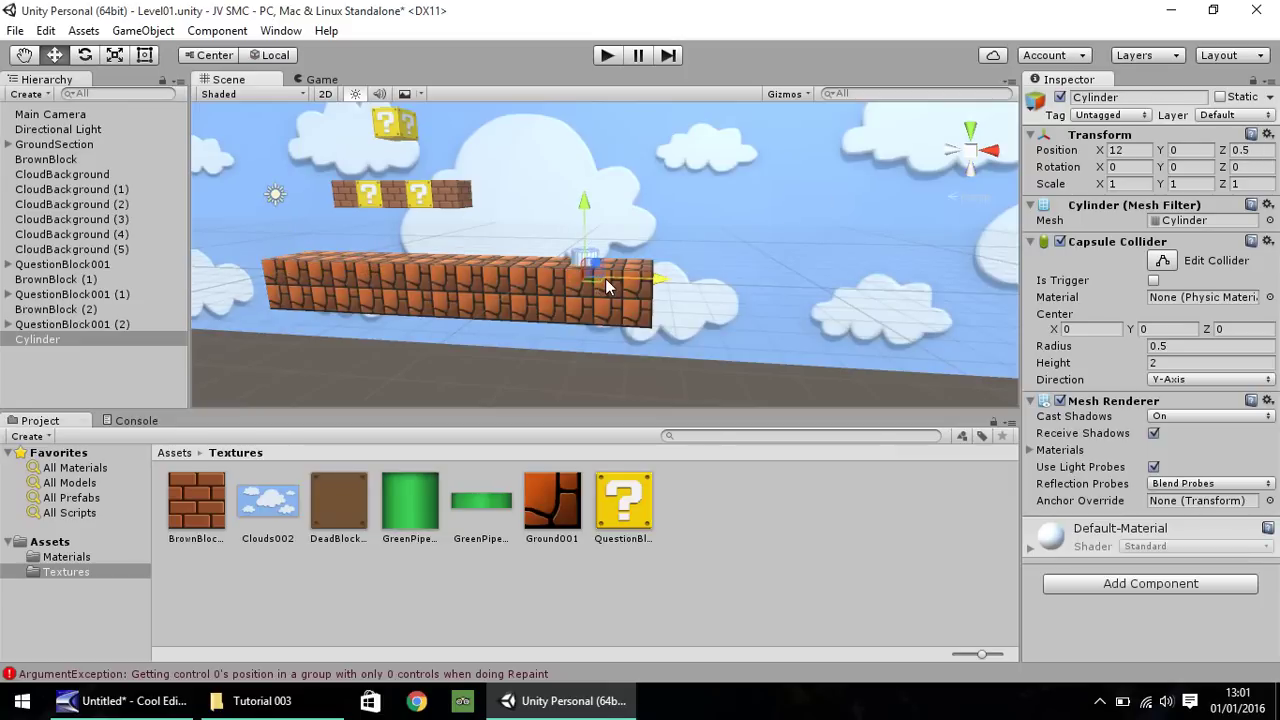
drag(585, 218, 586, 186)
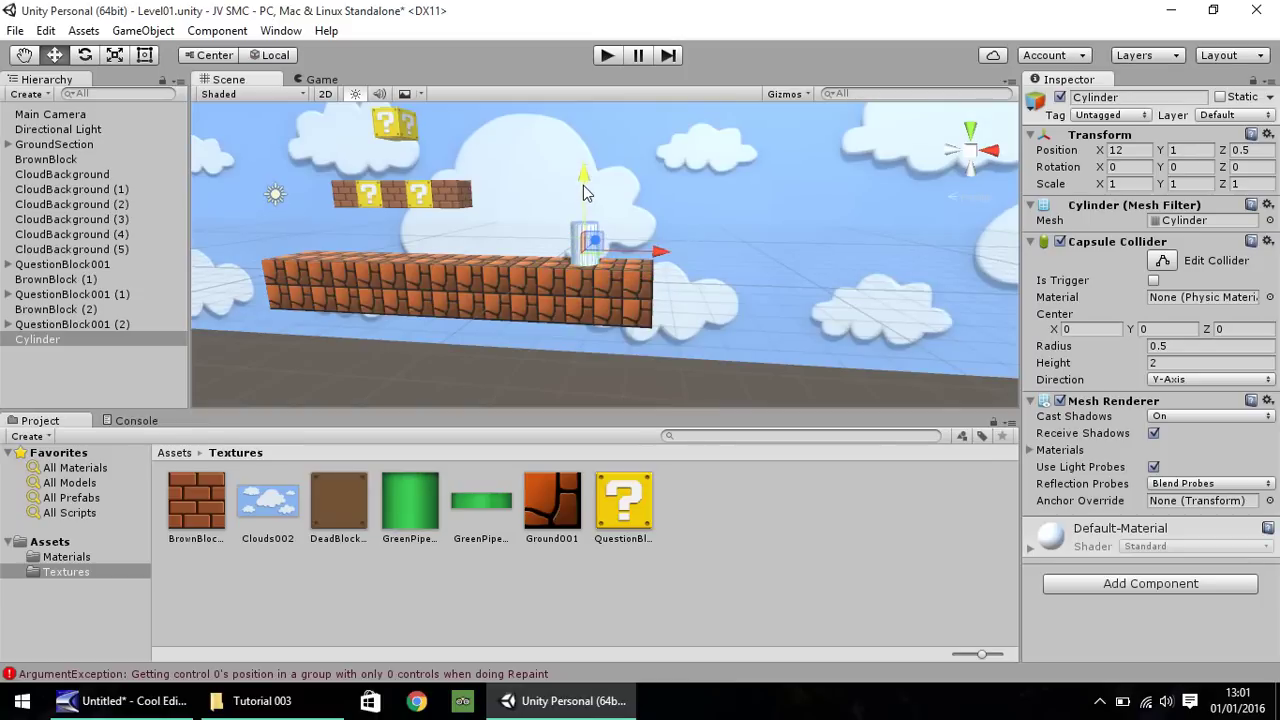
drag(583, 185, 584, 195)
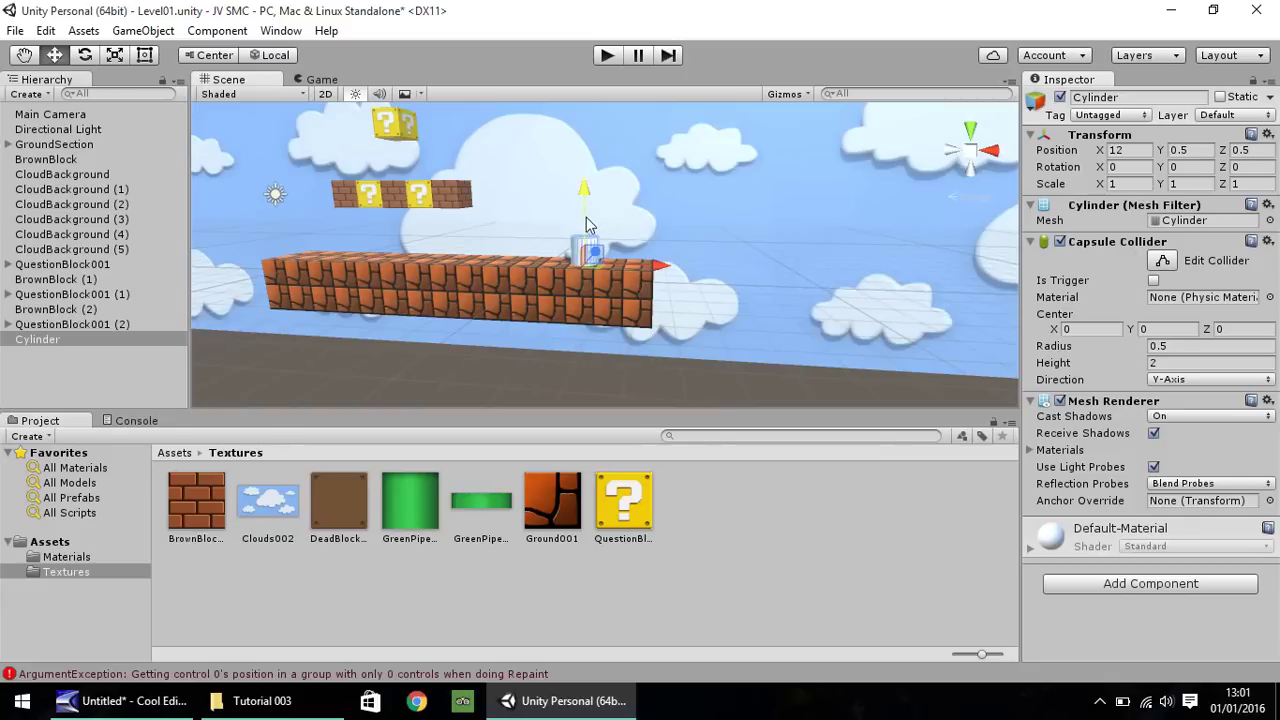
drag(588, 196, 590, 172)
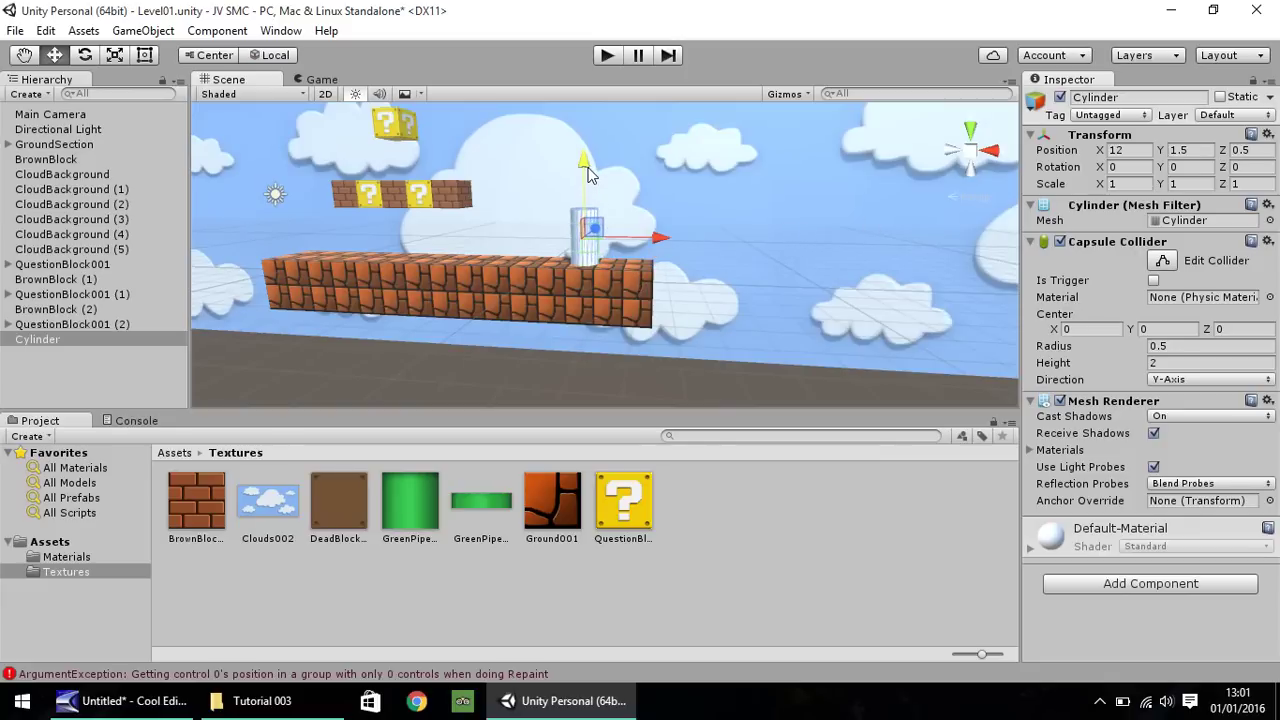
- Set the cylinder's Y scale to 0.5 and lower it onto the ground at Y 1
click(1196, 186)
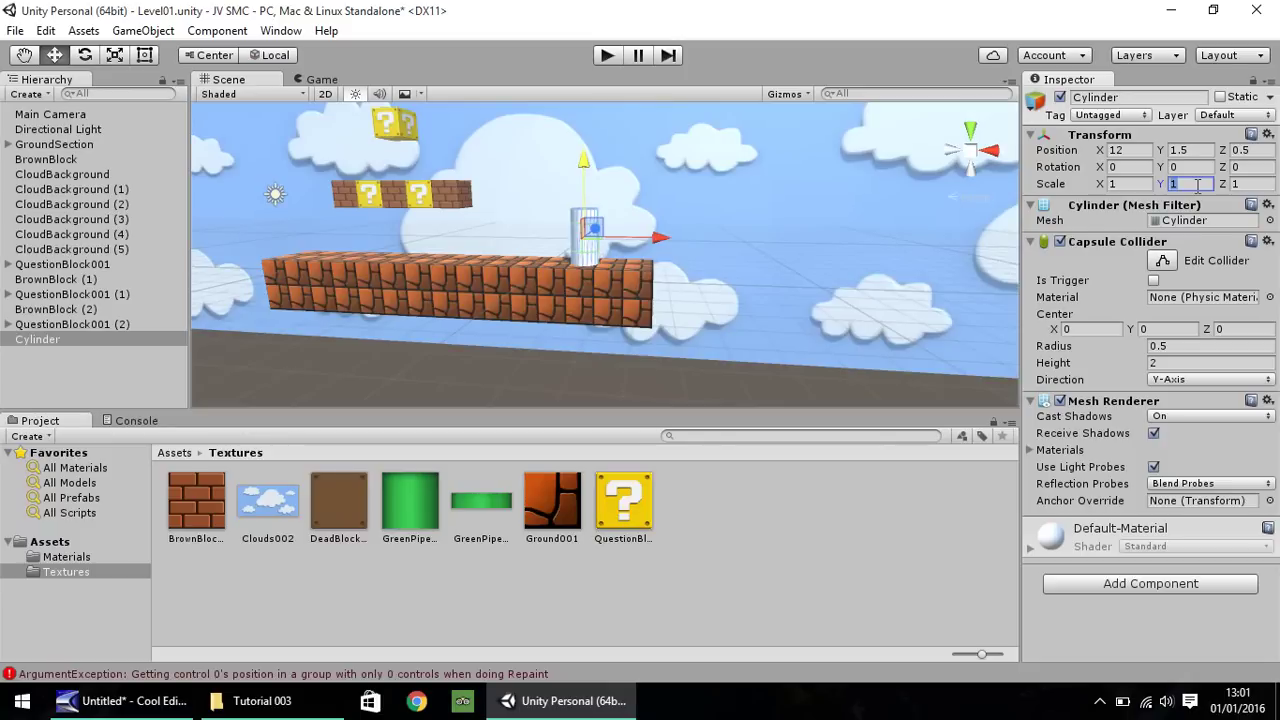
text(0.5)
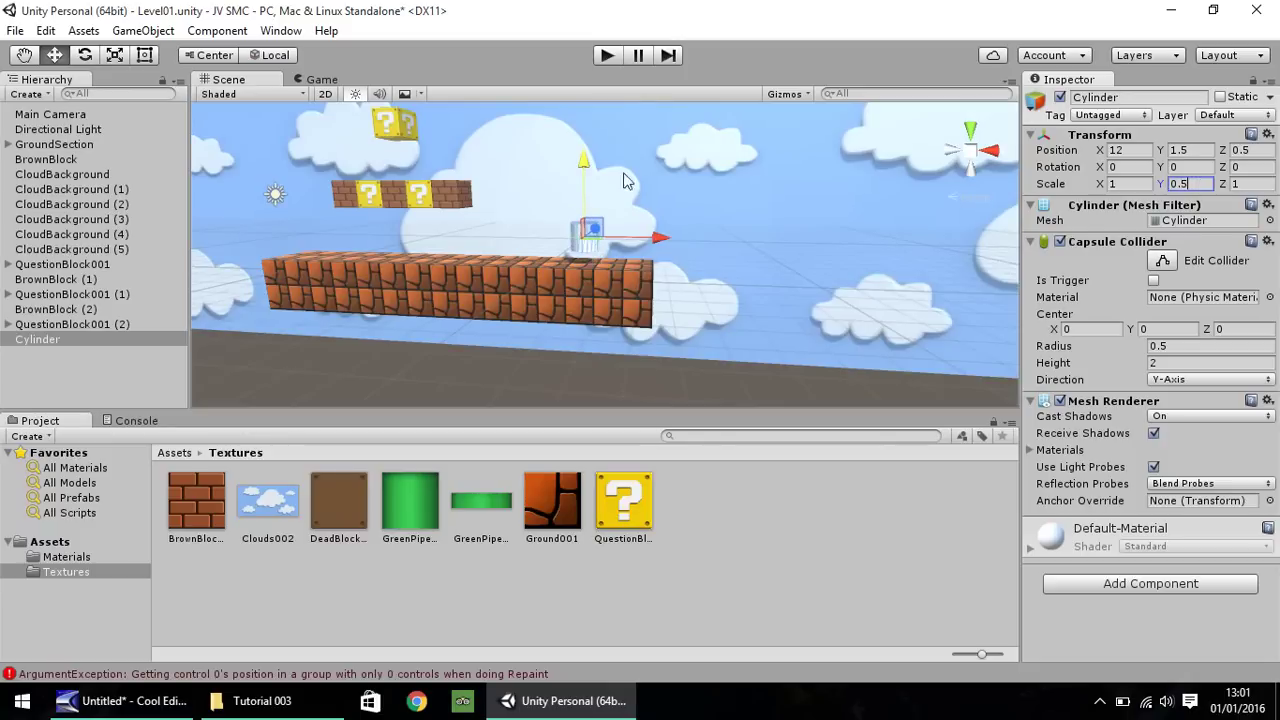
drag(585, 164, 588, 182)
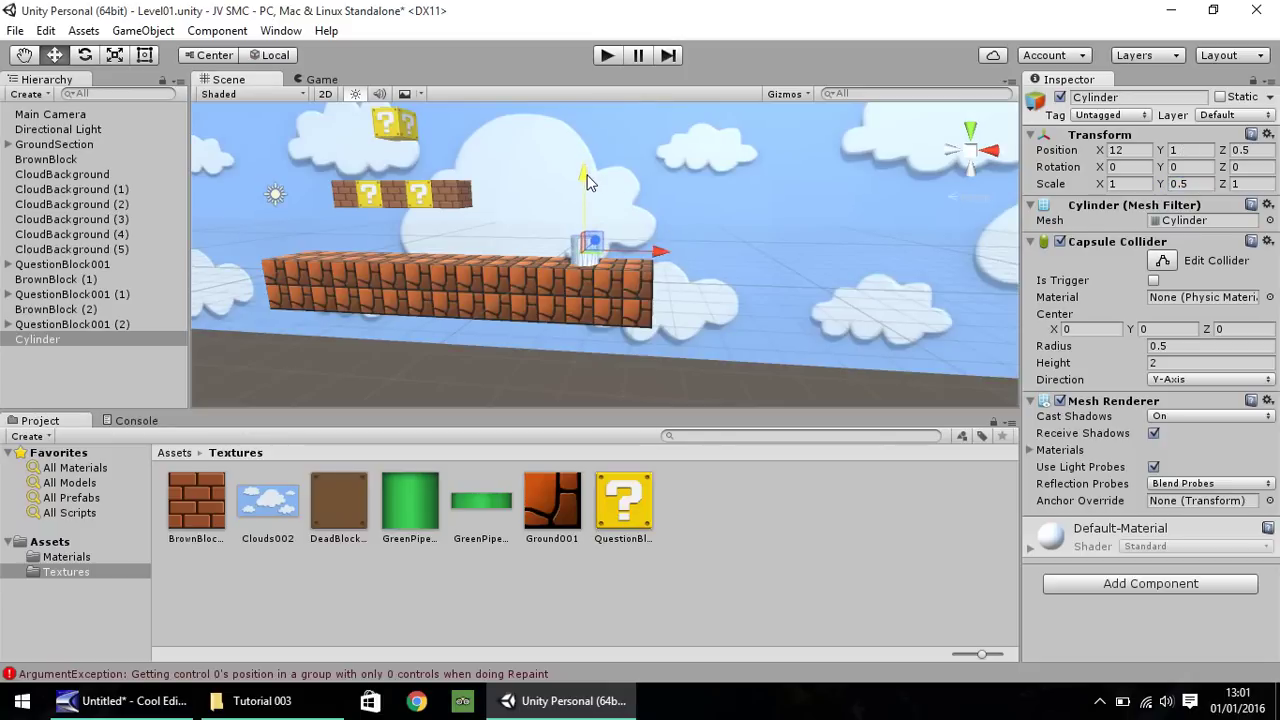
- Apply the GreenPipe001 texture to the cylinder
scroll(591, 272, up, 5)
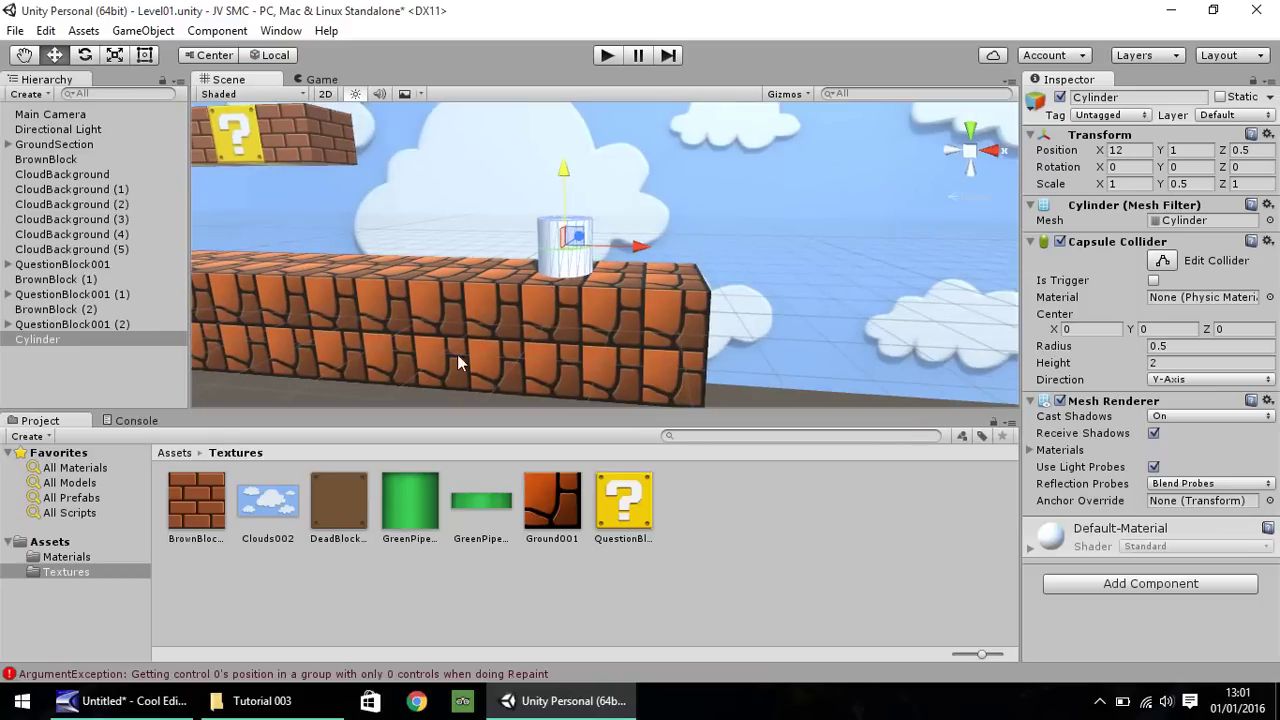
drag(403, 494, 573, 266)
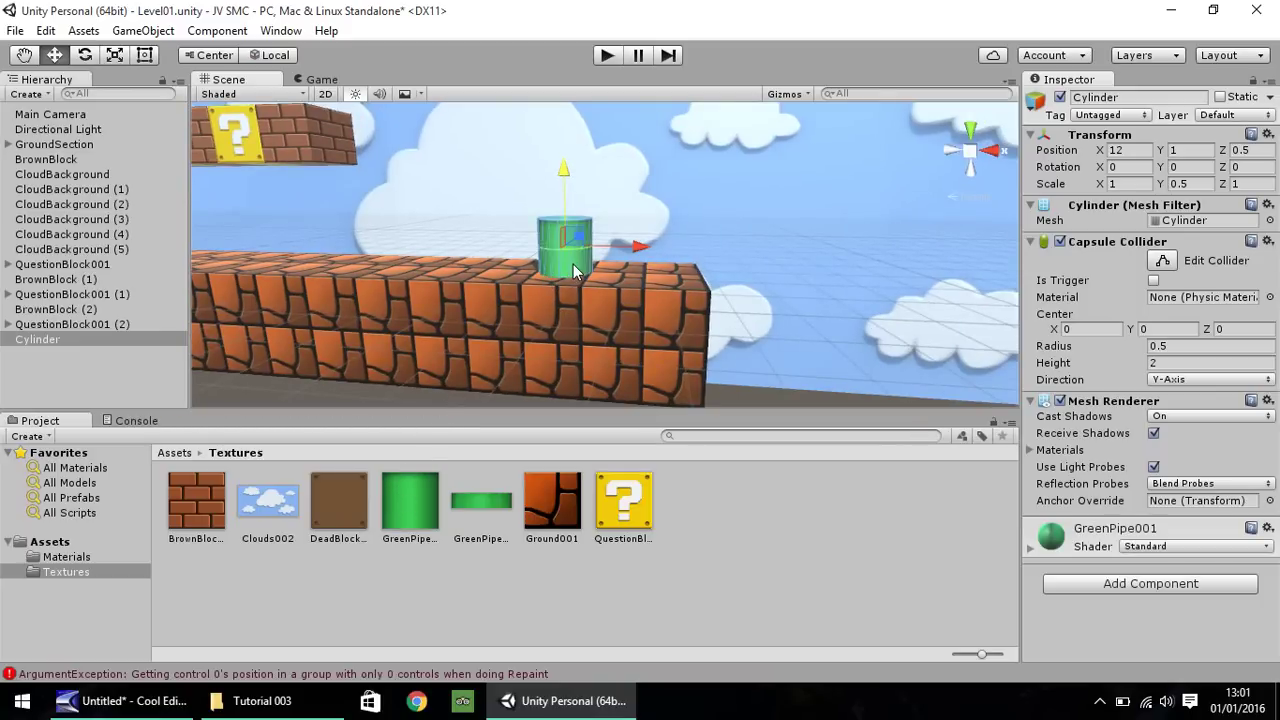
click(408, 510)
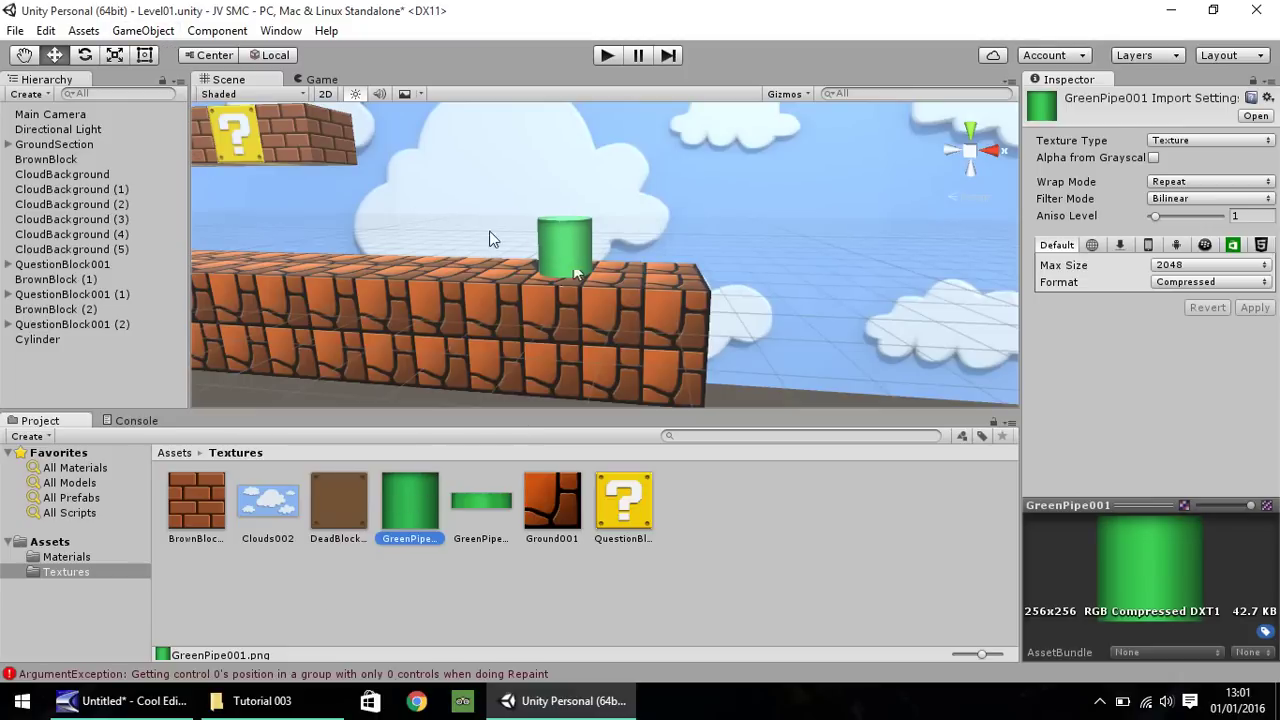
- Duplicate the green cylinder and set the copy's X and Z scale to 1.25
click(574, 244)
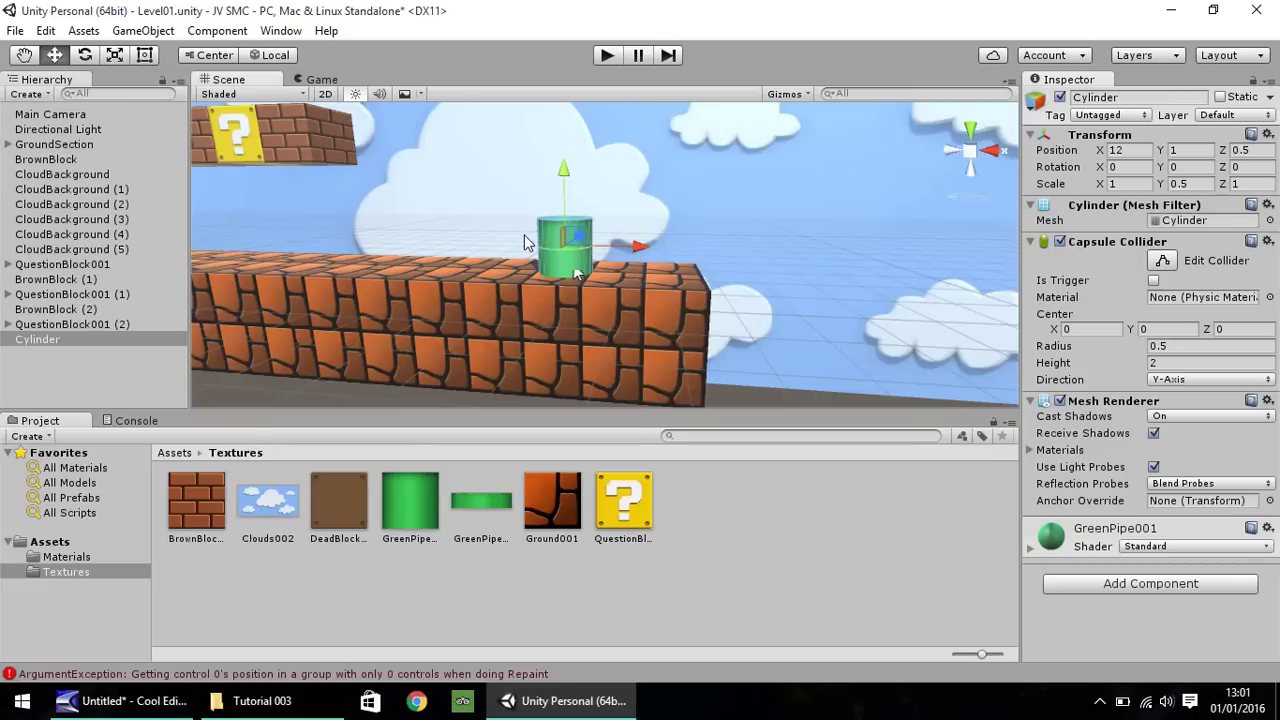
key(ctrl+d)
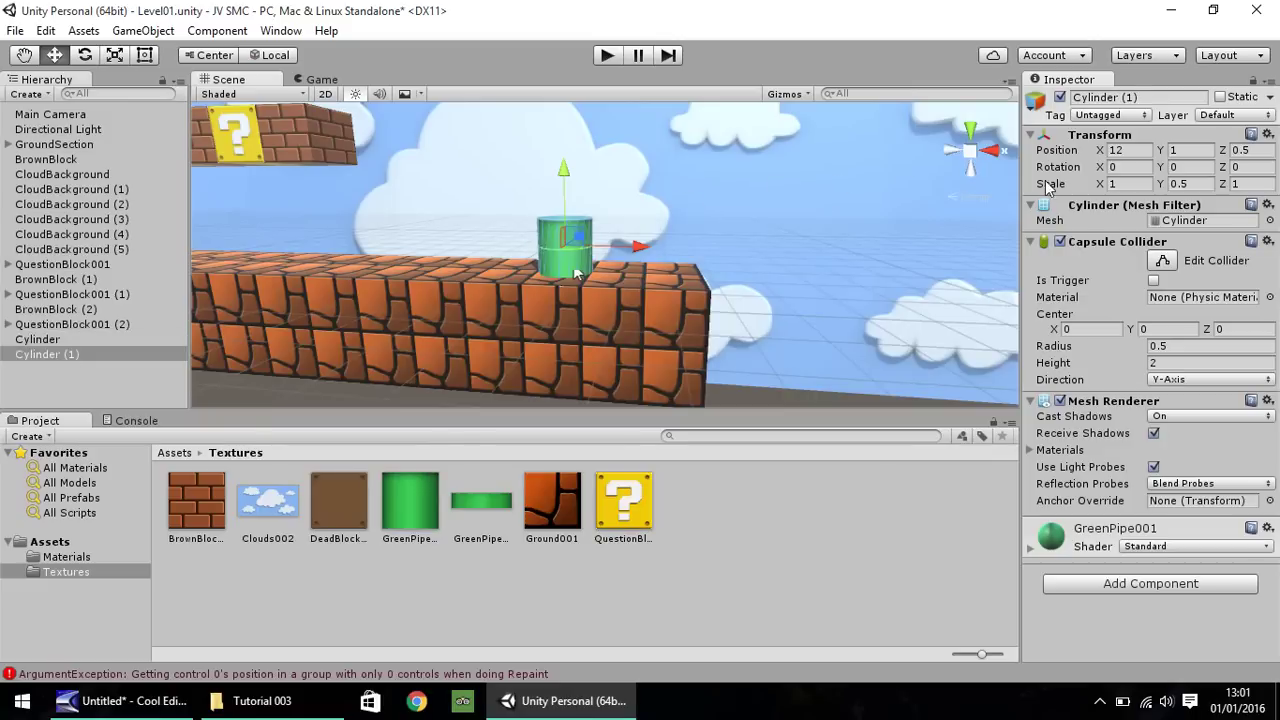
click(1133, 184)
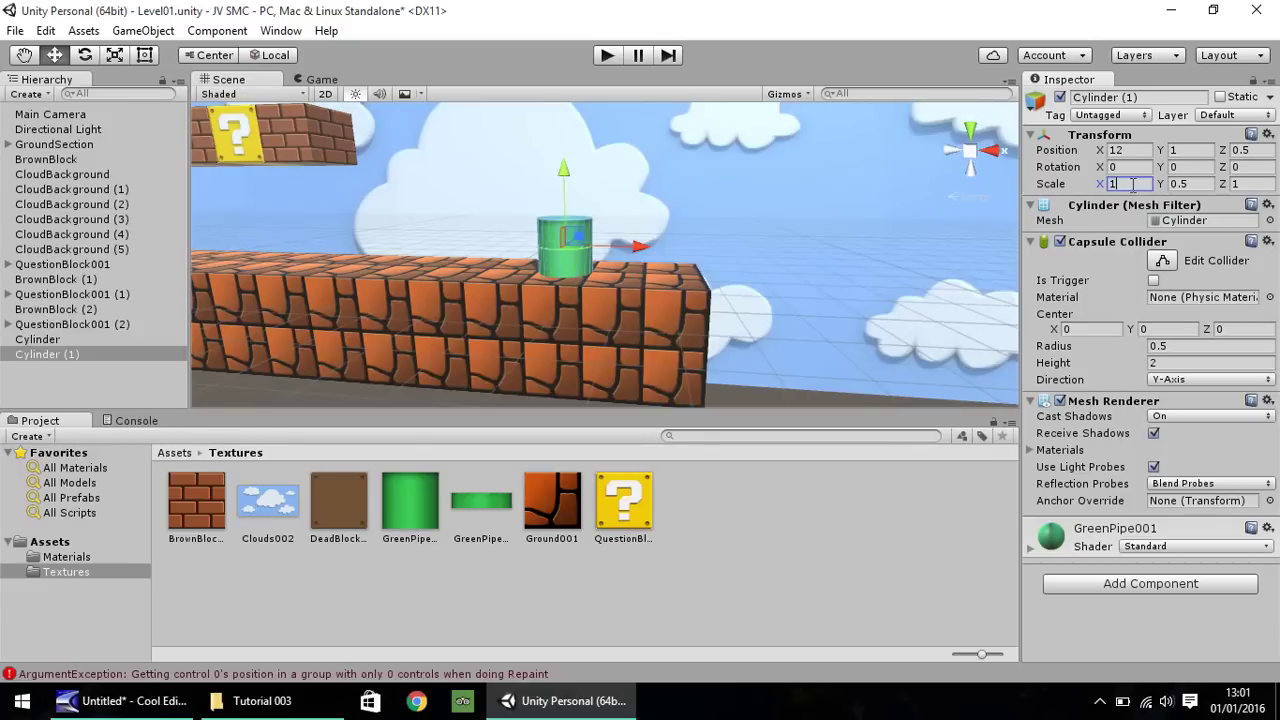
text(1.25)
key(Tab)
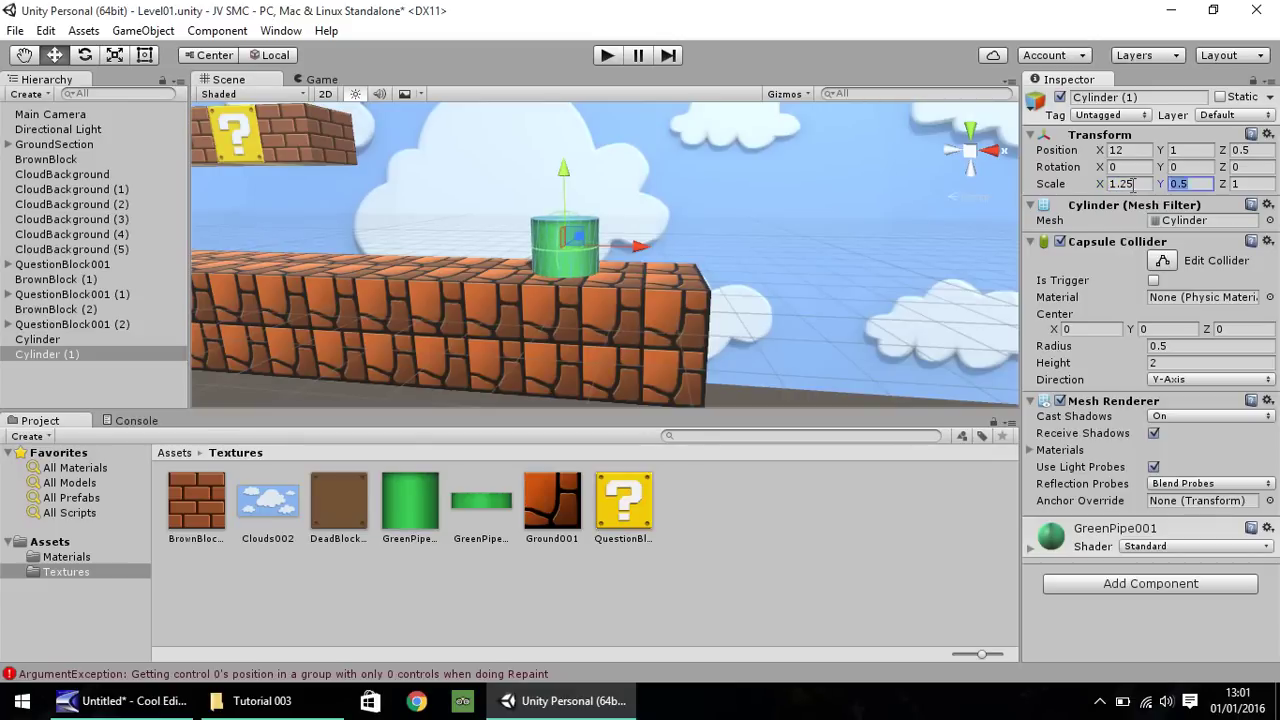
key(Tab)
text(.2)
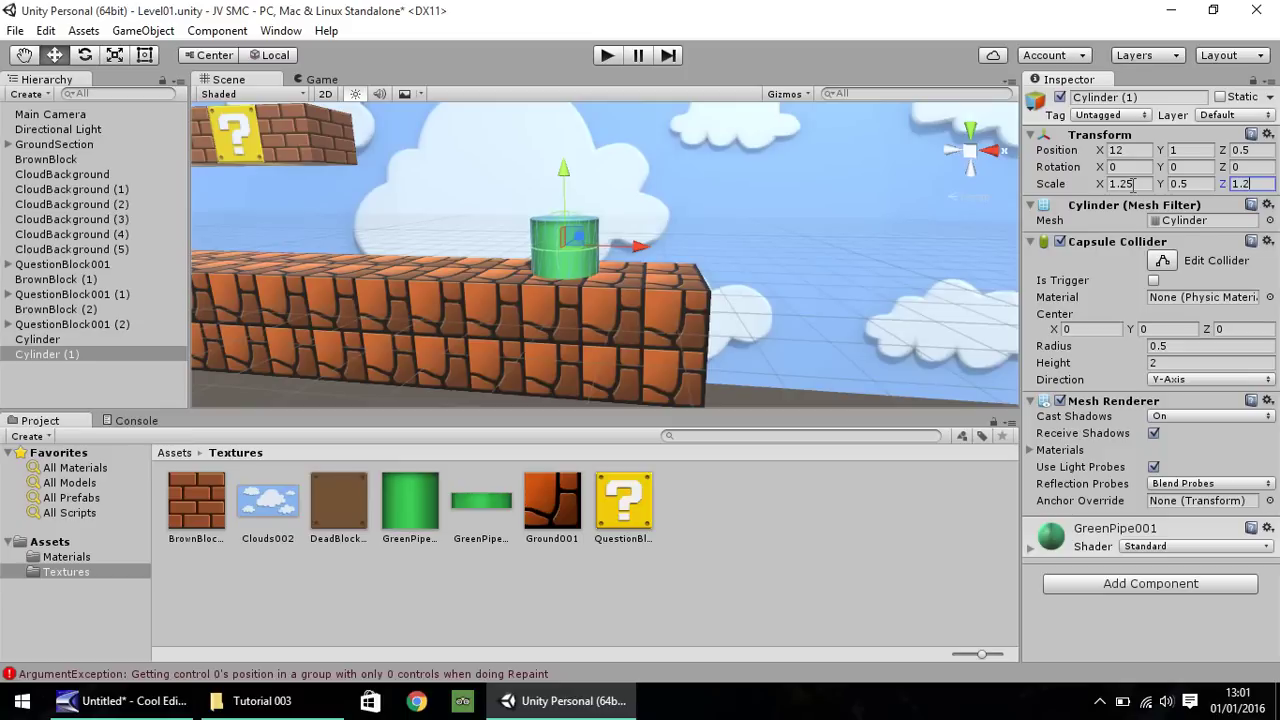
text(5)
- Flatten the duplicate cylinder to a Y scale of 0.1 and raise it to Y 1.5 as the pipe's rim
click(1194, 185)
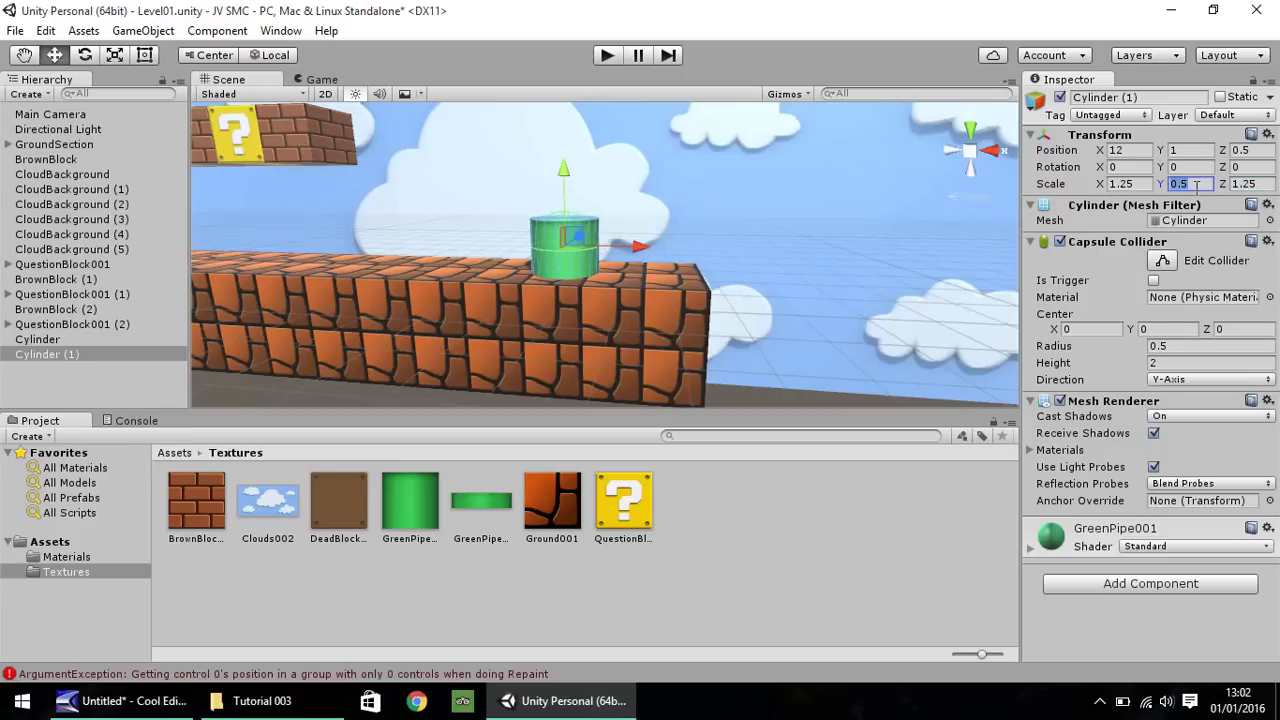
text(0.)
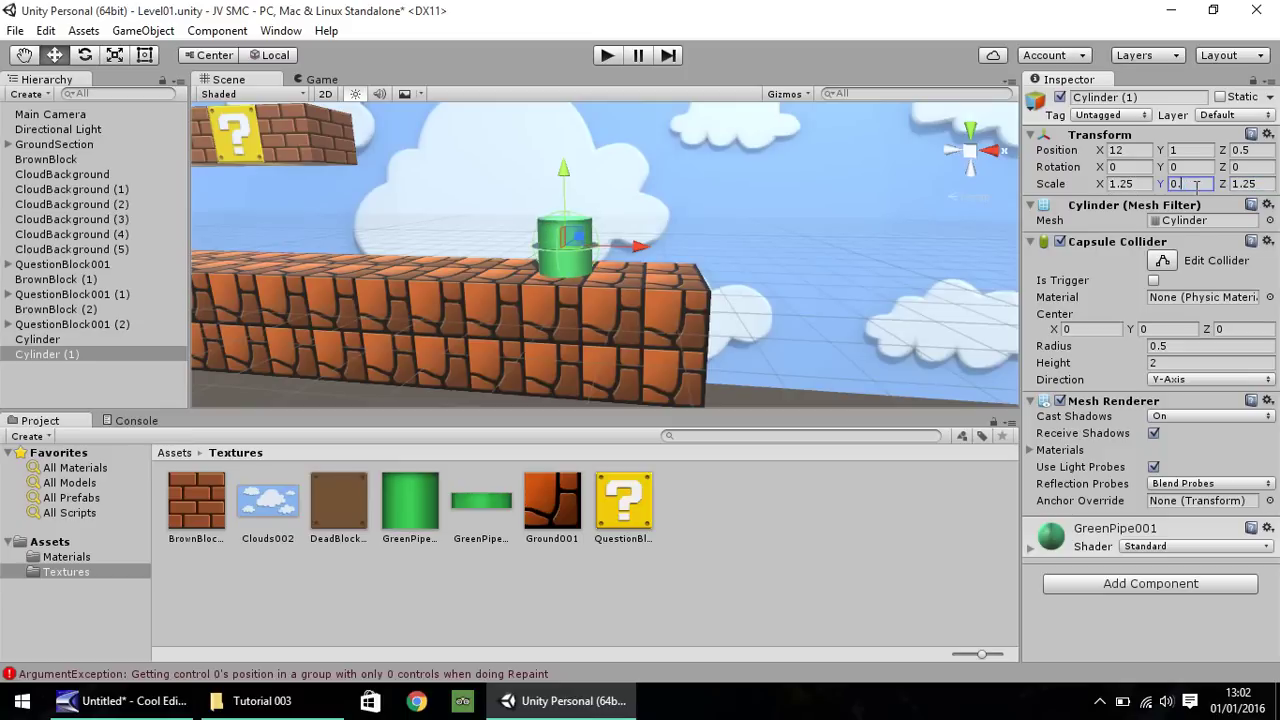
text(1)
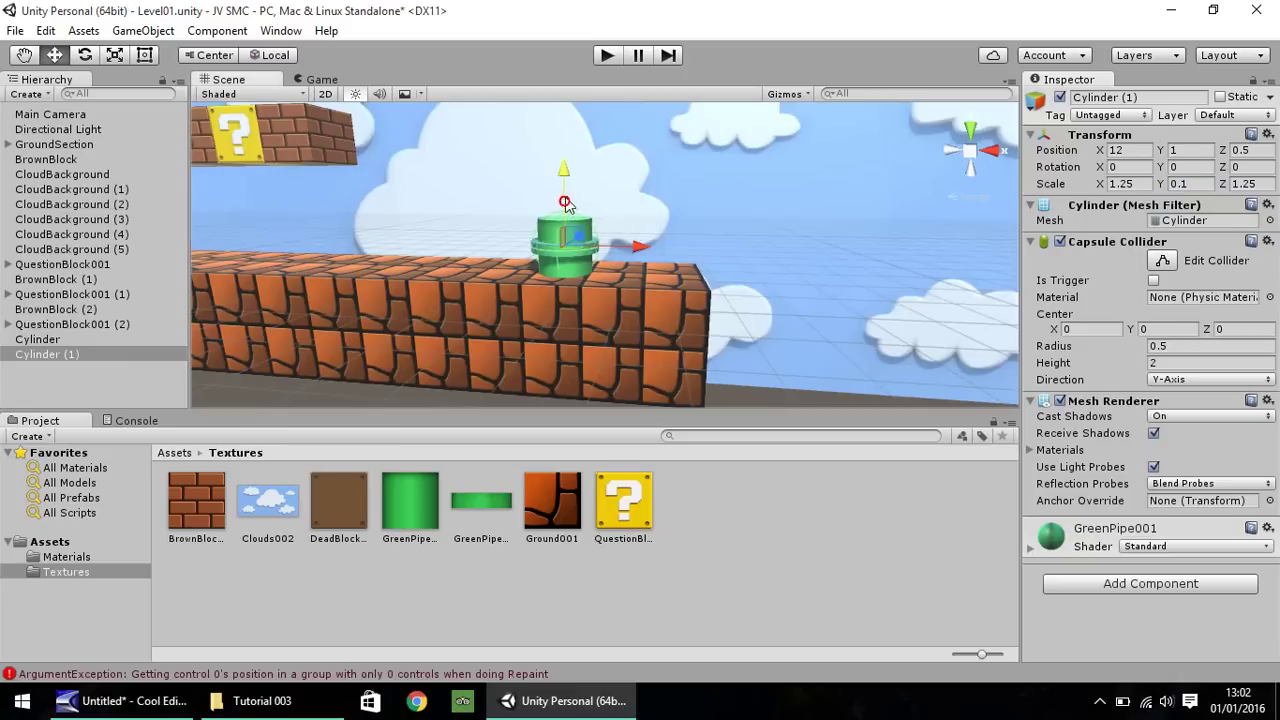
drag(558, 203, 562, 190)
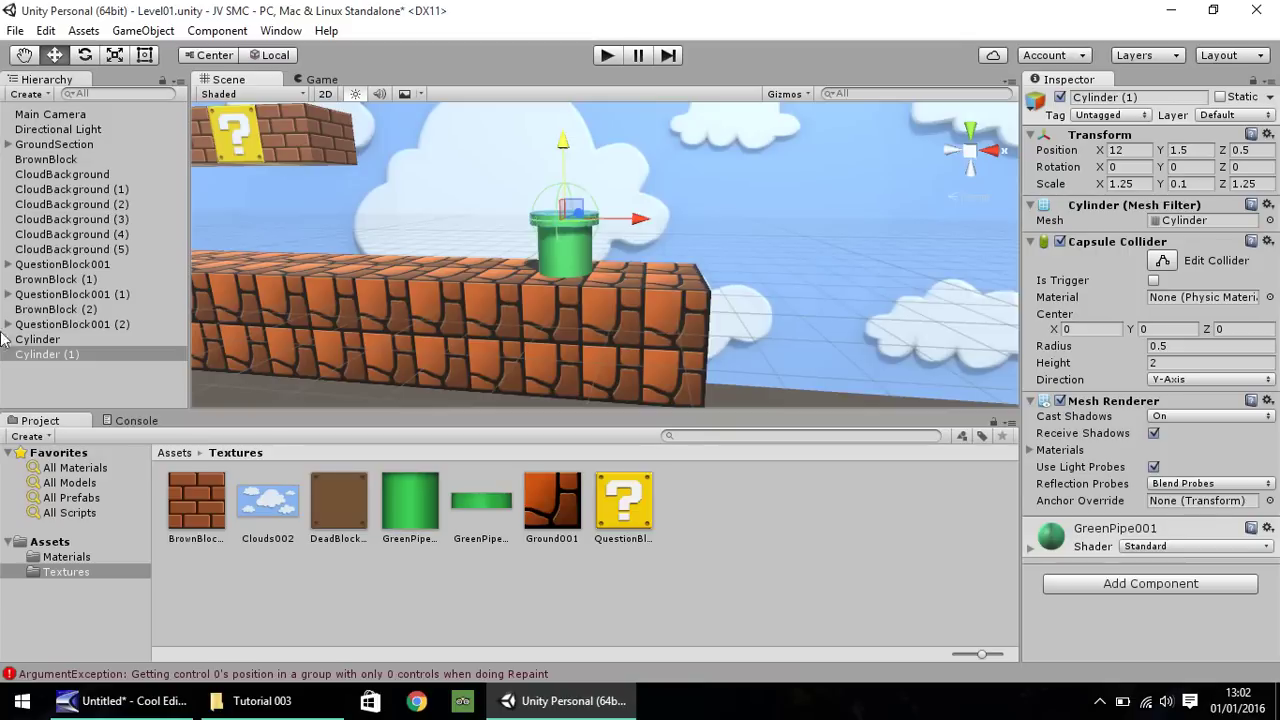
- Rename the original cylinder to PipeGullet
right_click(43, 343)
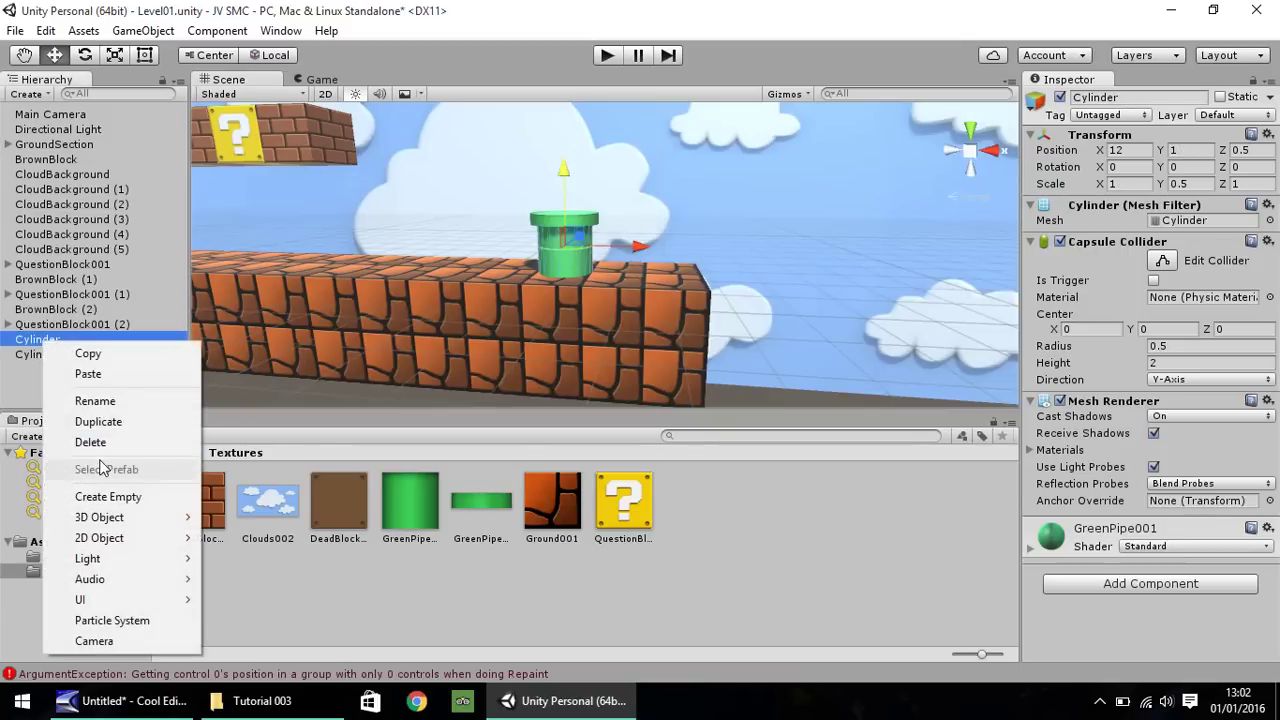
click(106, 400)
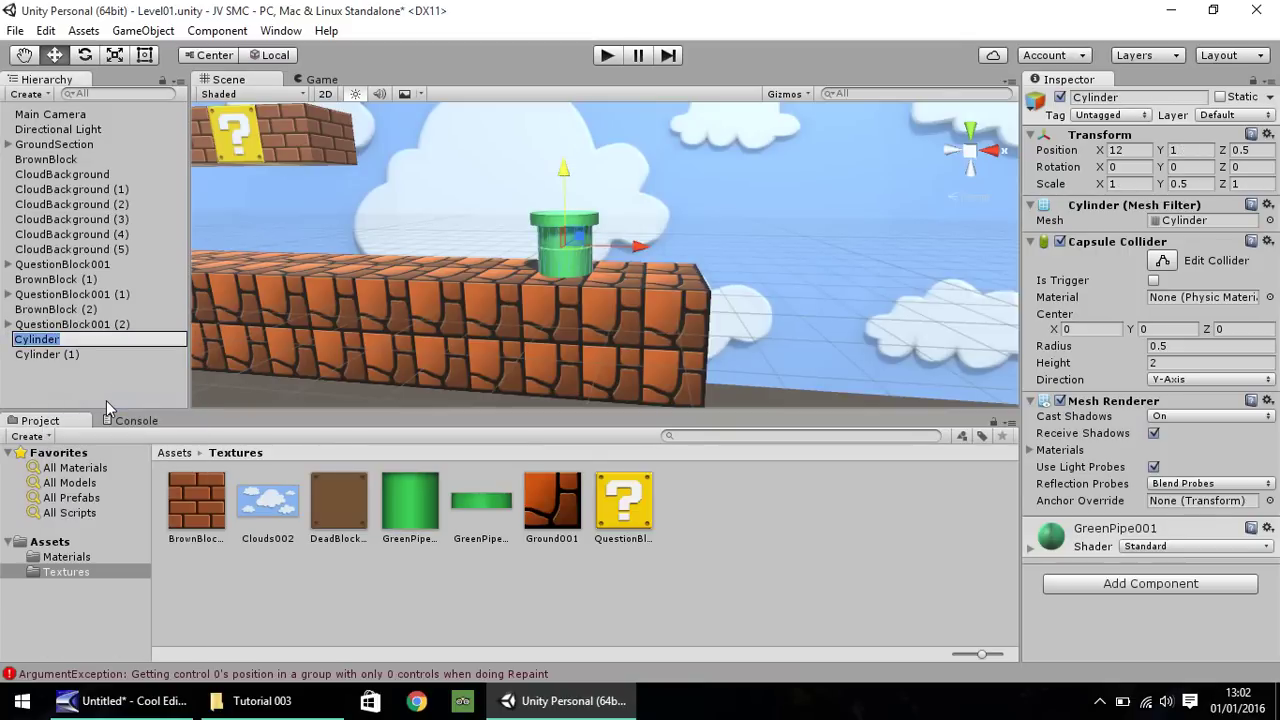
text(PipeGullet)
key(Return)
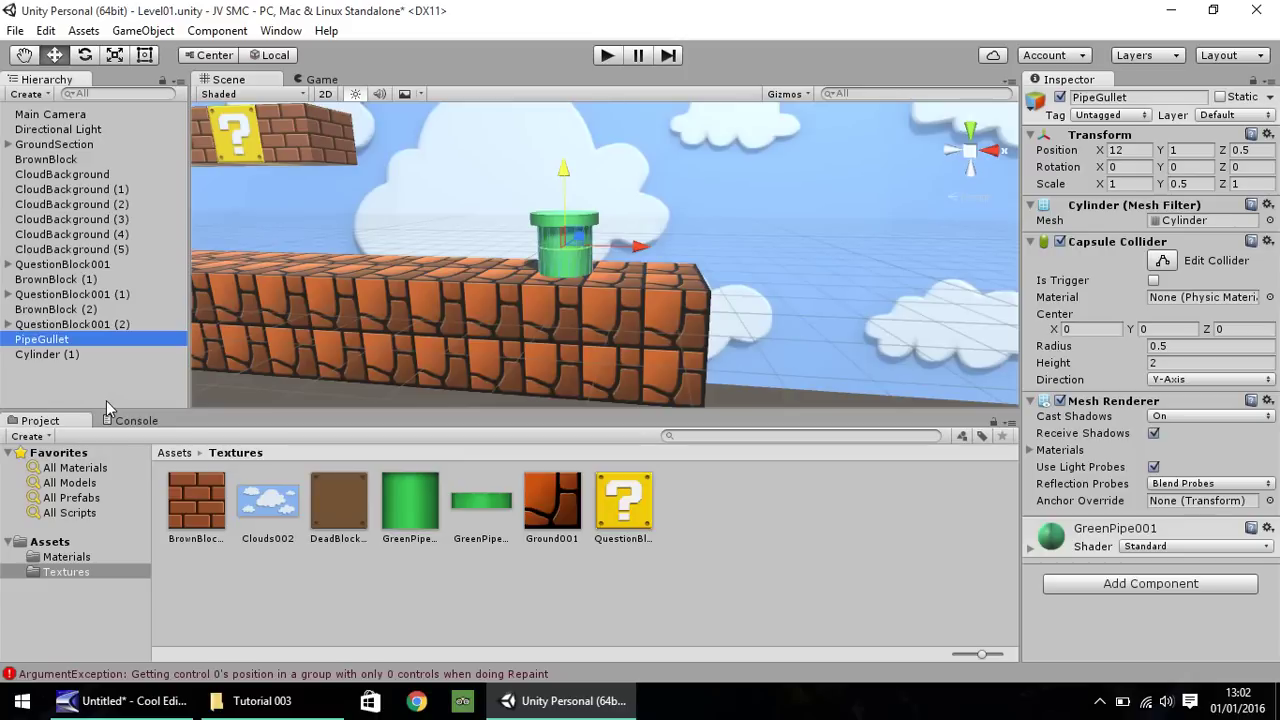
- Rename the duplicate cylinder to PipeTop
right_click(55, 356)
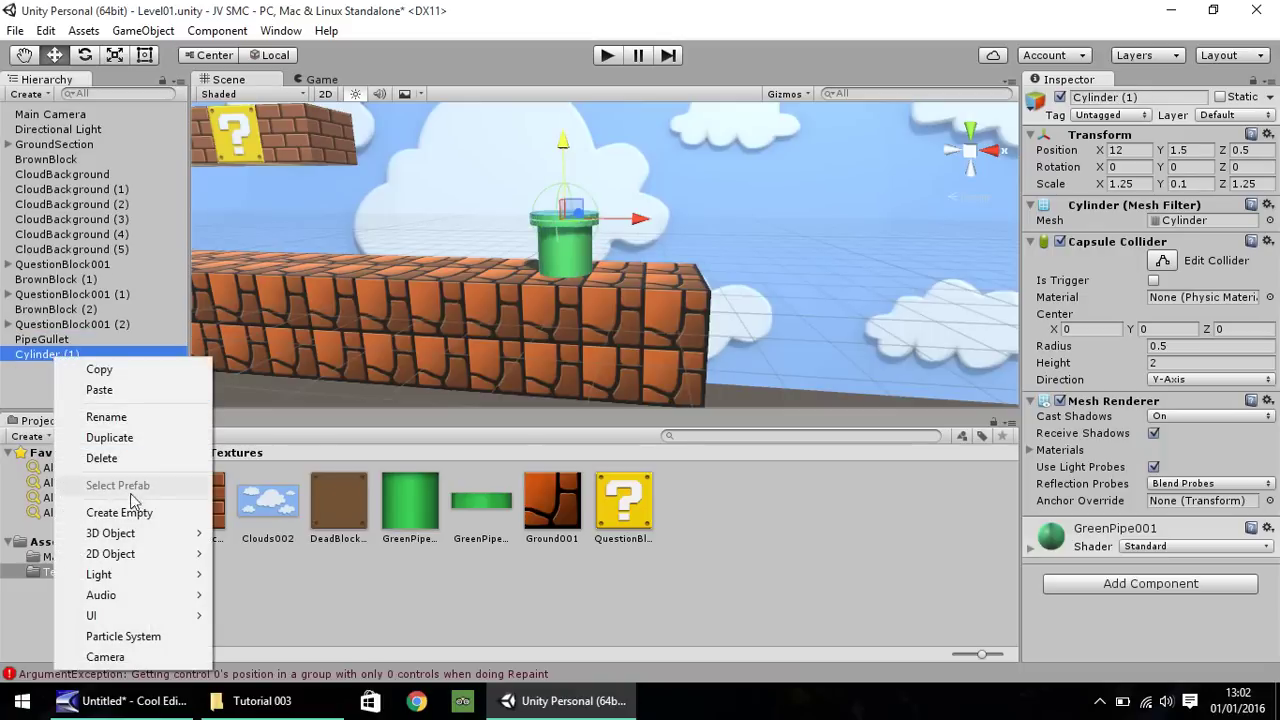
click(108, 417)
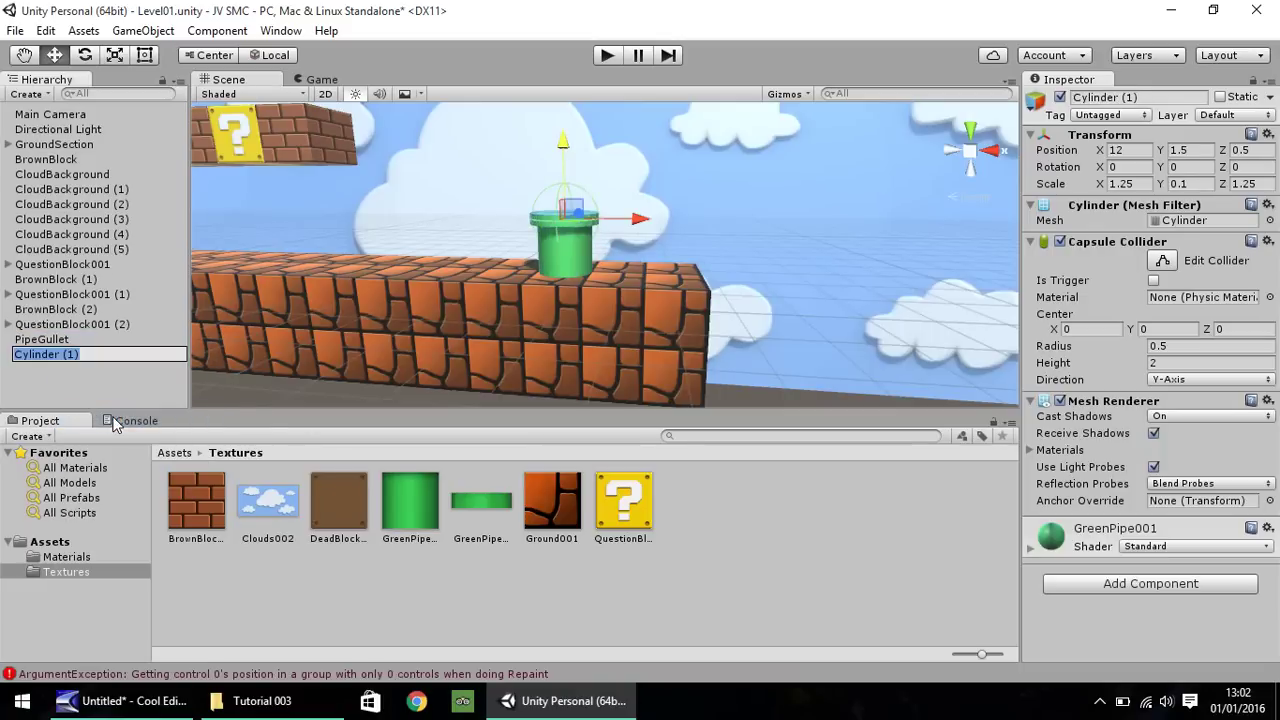
text(PipeTop)
key(Return)
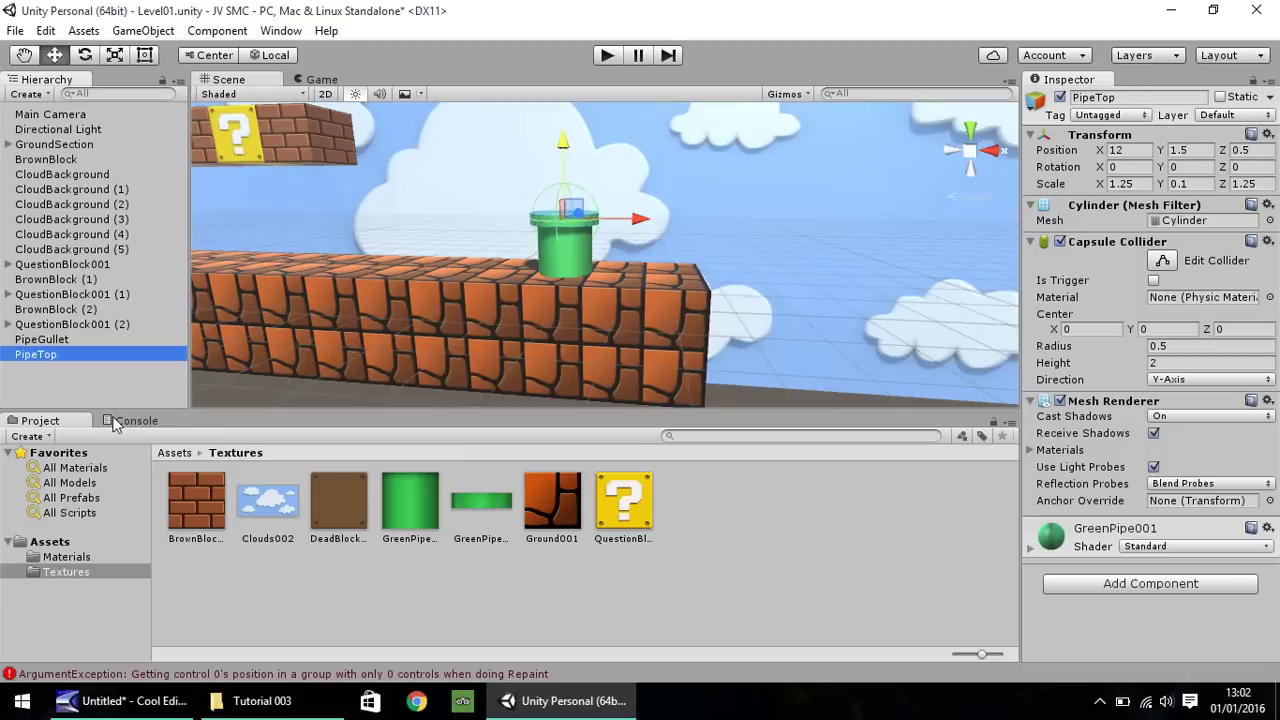
- Duplicate the PipeGullet cylinder
alt+drag(406, 336, 439, 274)
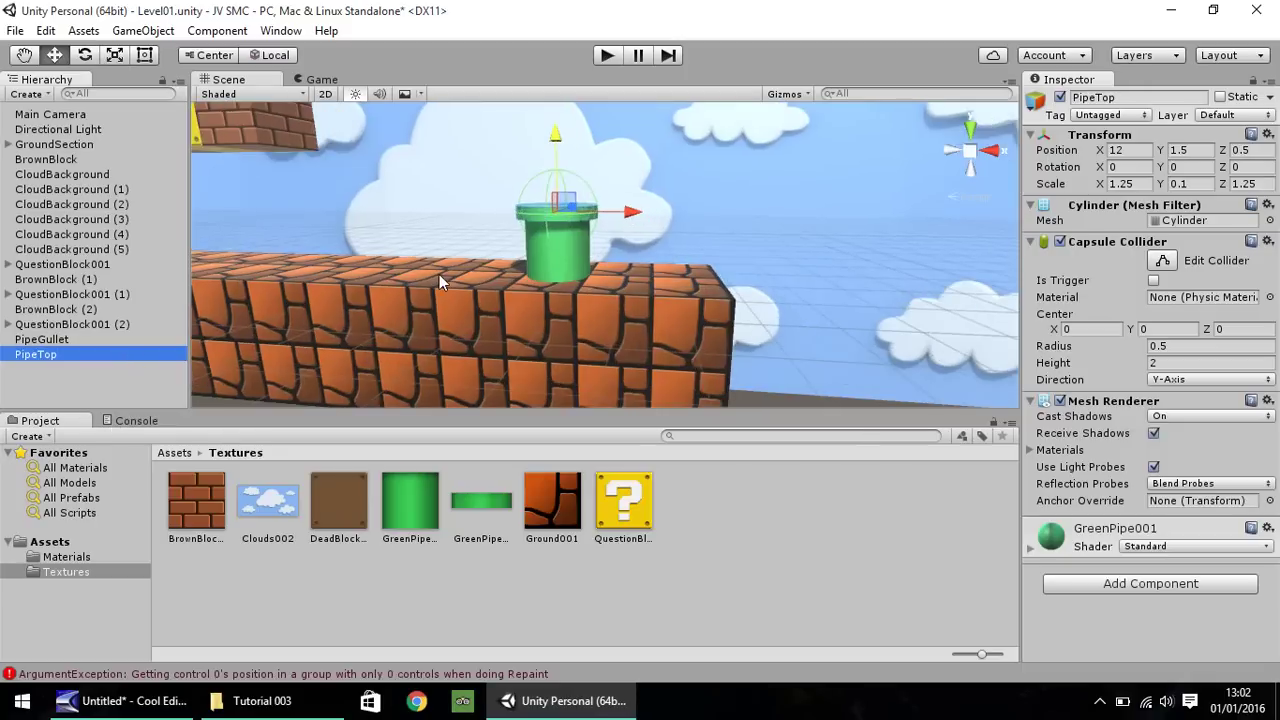
click(429, 242)
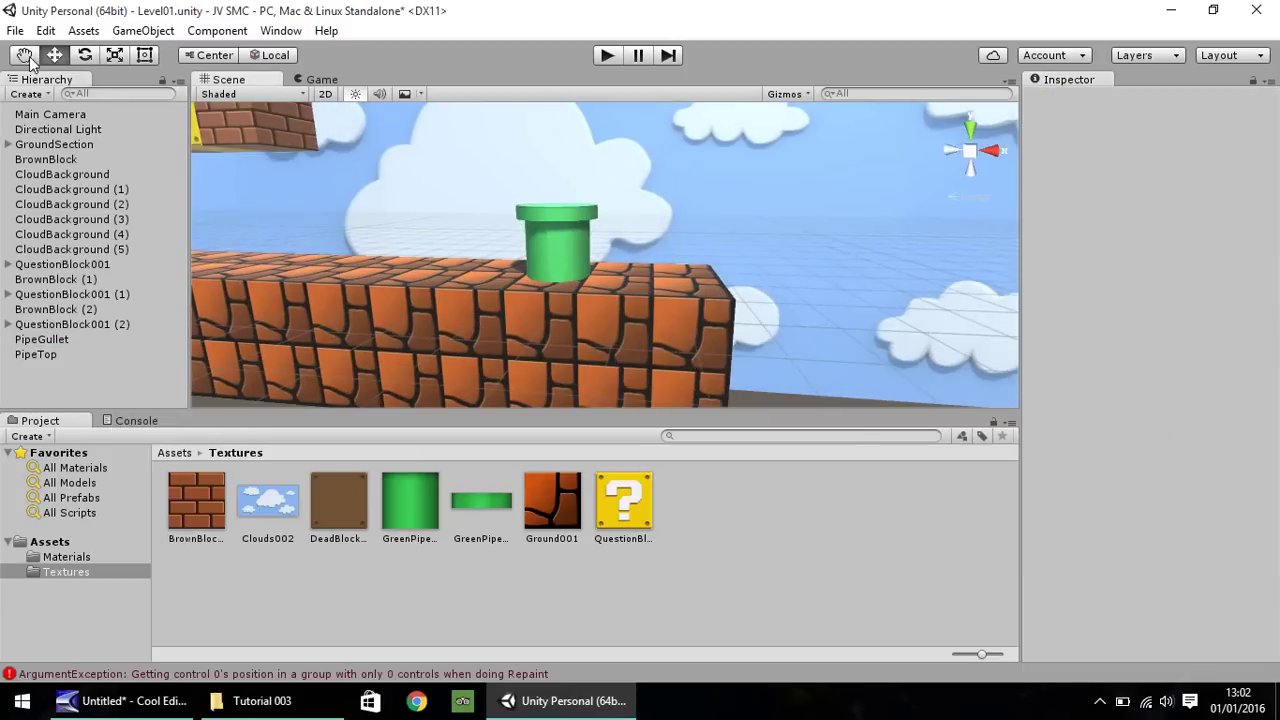
key(q)
drag(383, 197, 457, 294)
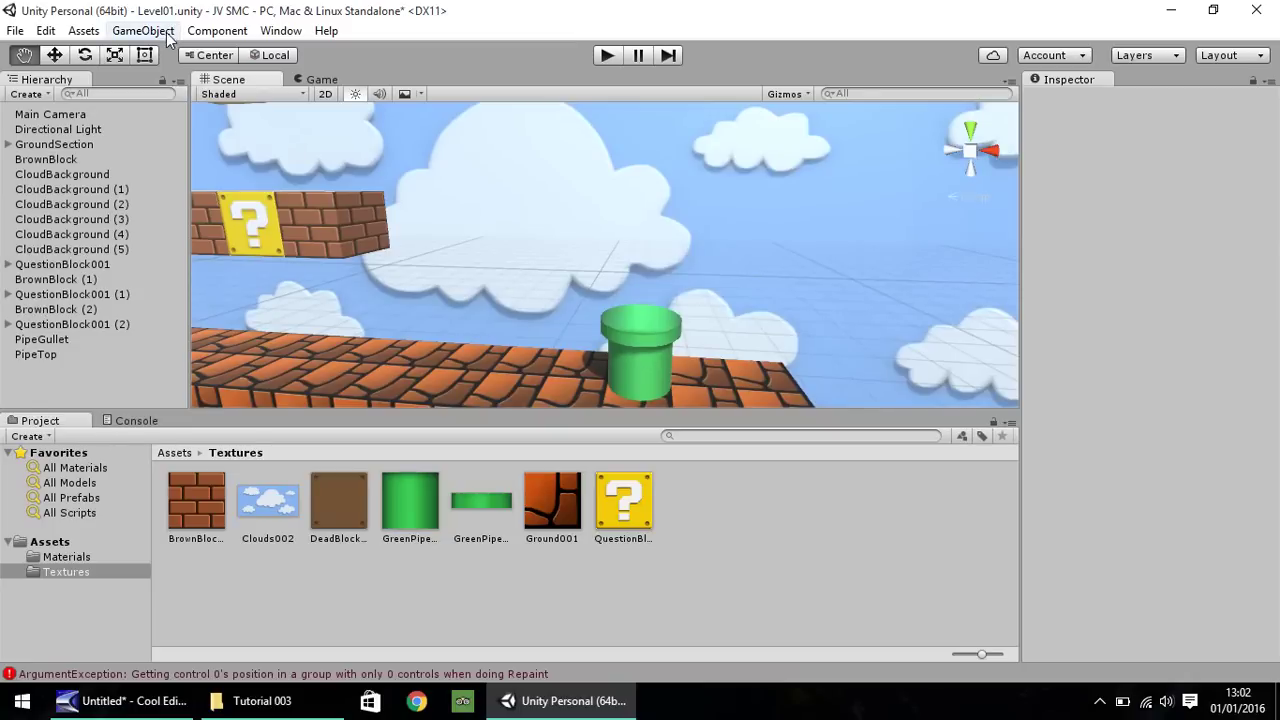
click(143, 31)
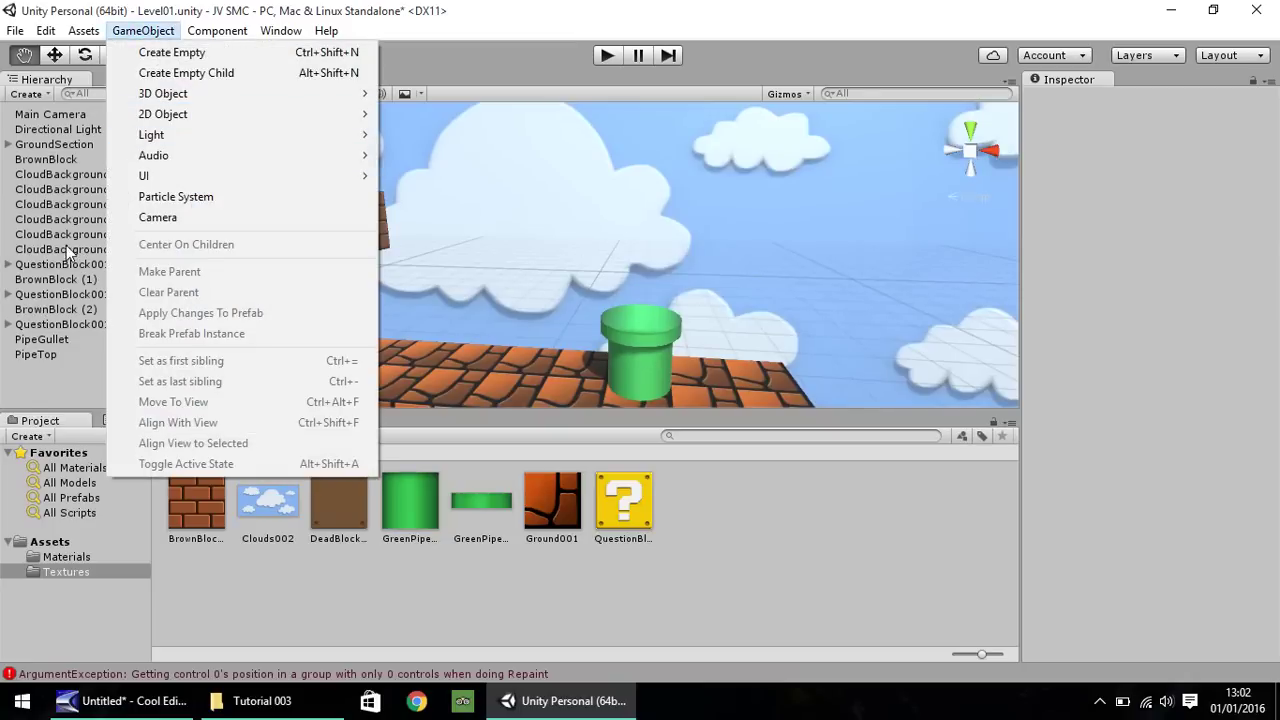
click(50, 354)
click(43, 342)
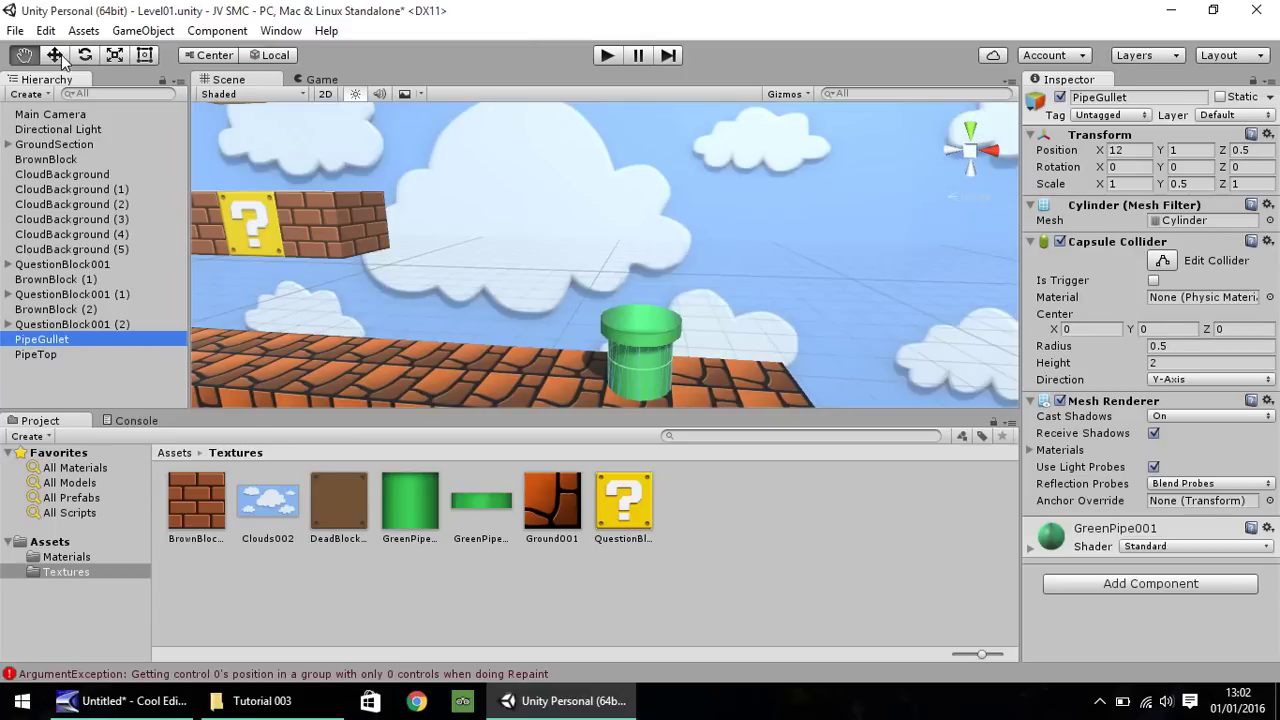
click(54, 55)
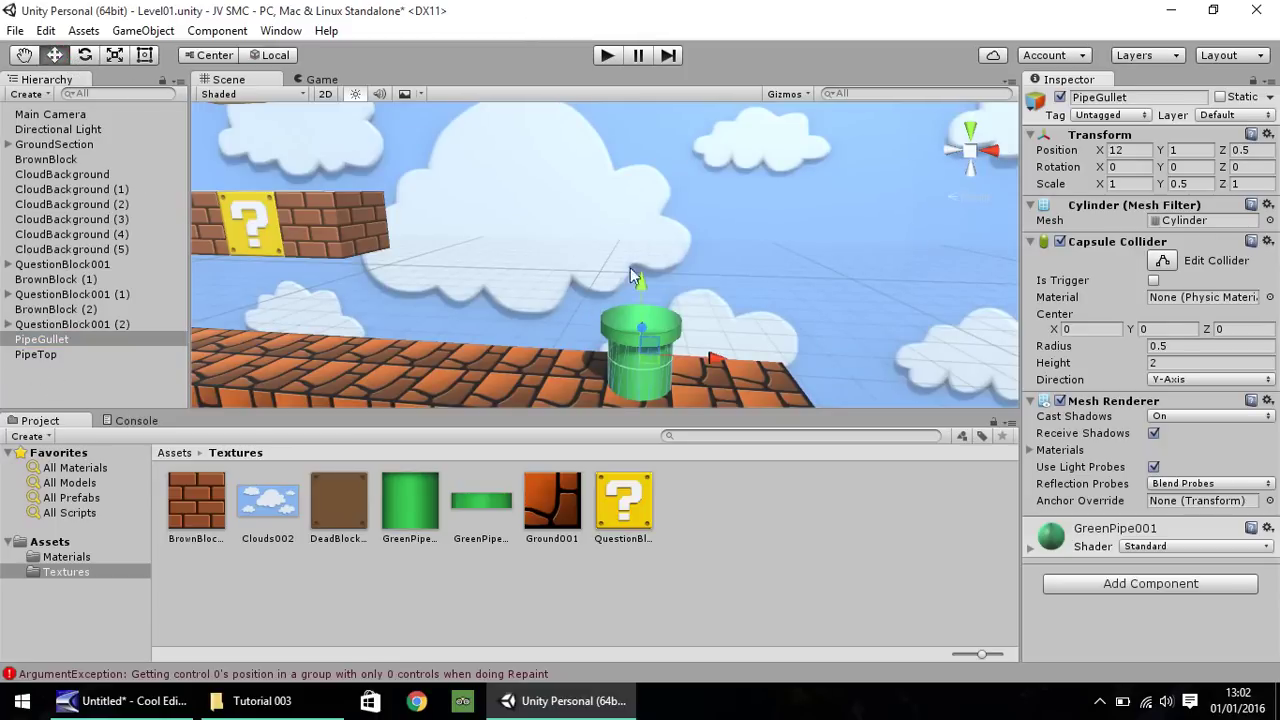
key(ctrl+d)
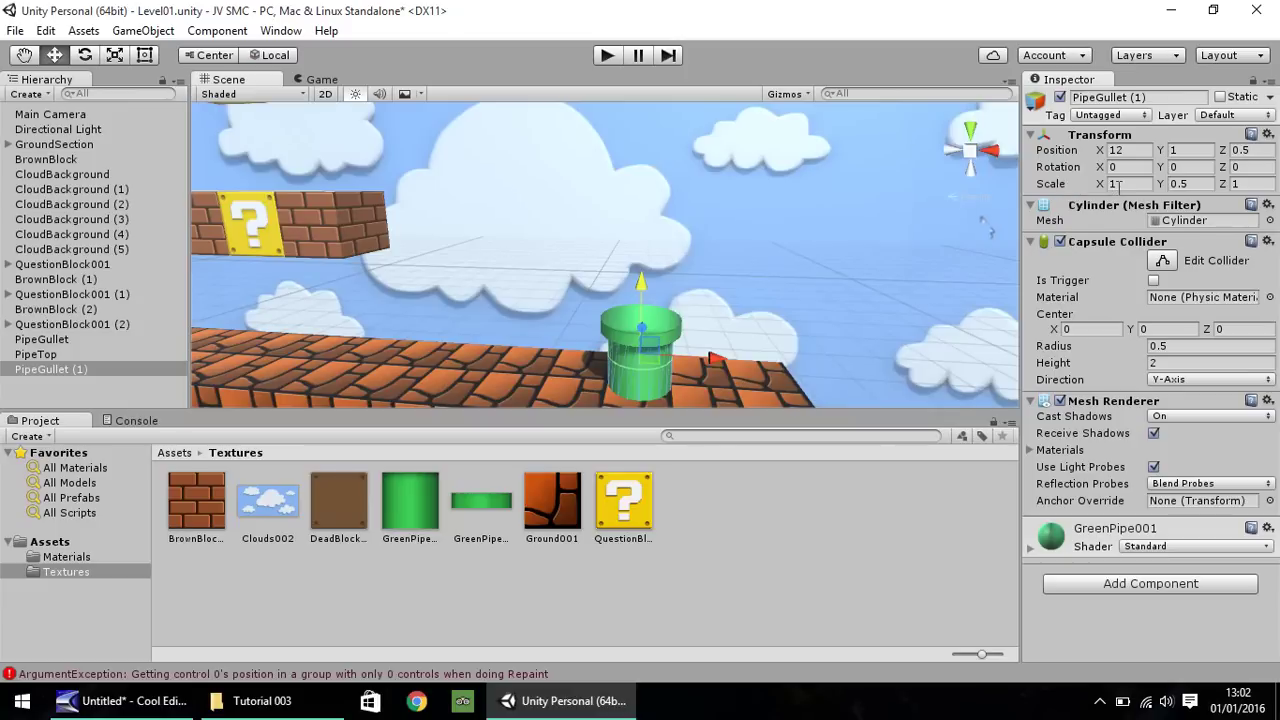
- Set the duplicate gullet cylinder's Y scale to 0.25 and raise it to Y 1.5, level with the pipe's rim
click(1190, 183)
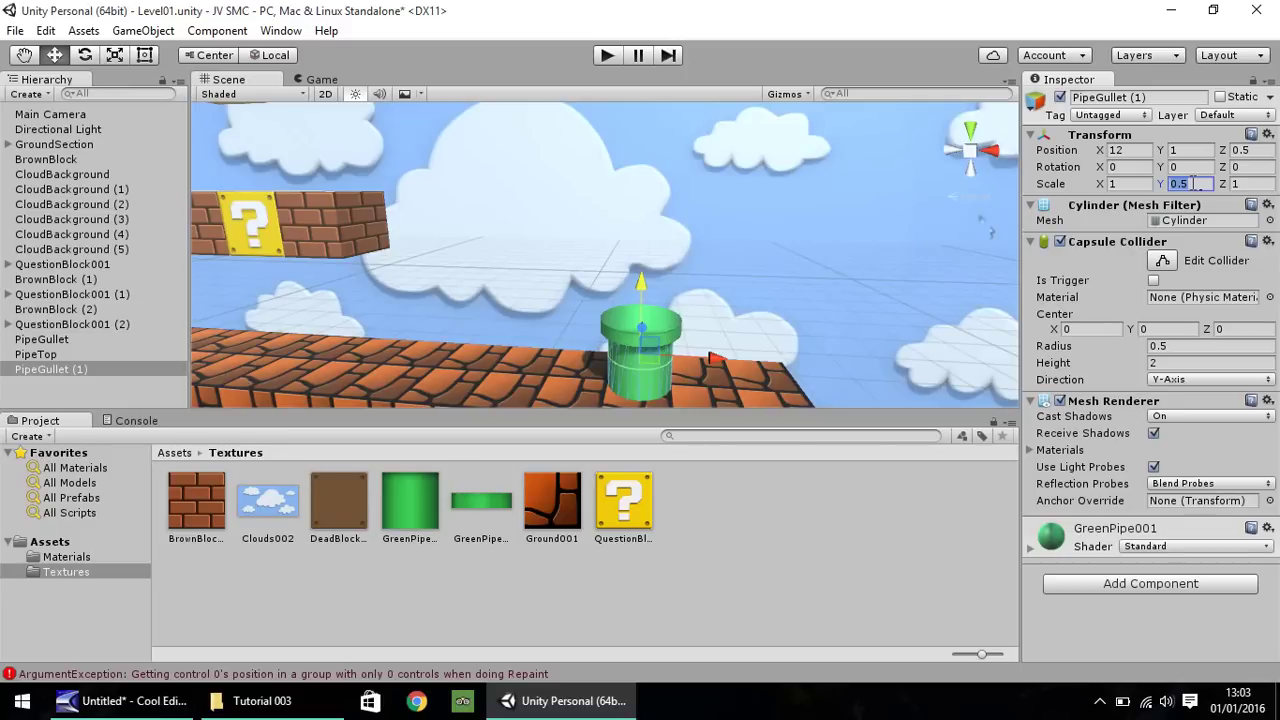
text(0.25)
drag(640, 285, 637, 265)
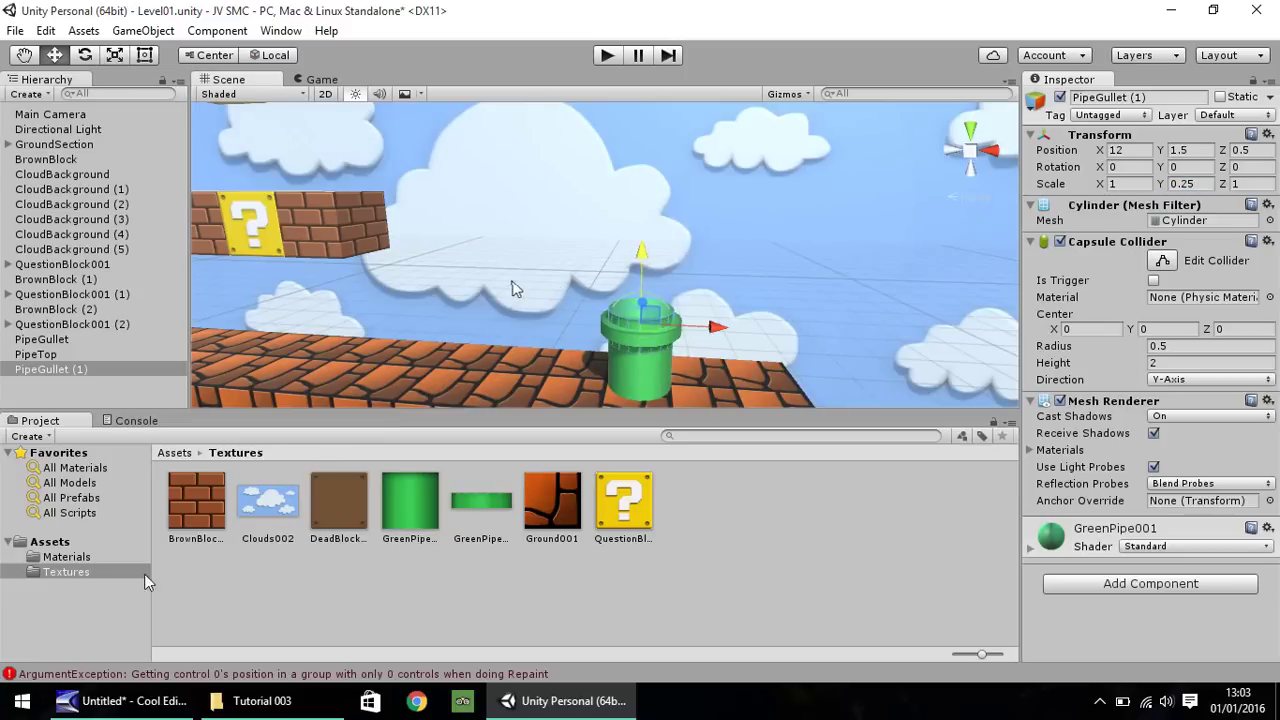
- Create a new material named PipeEntry in the Materials folder
click(70, 558)
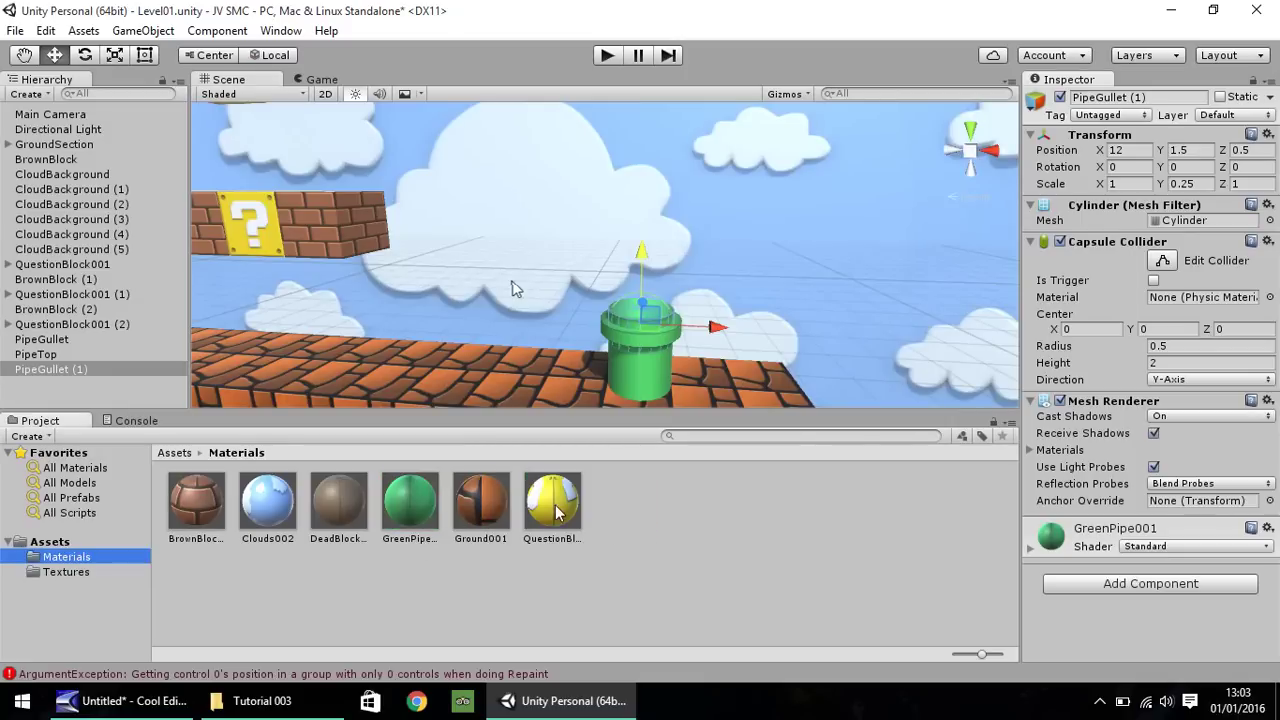
right_click(627, 503)
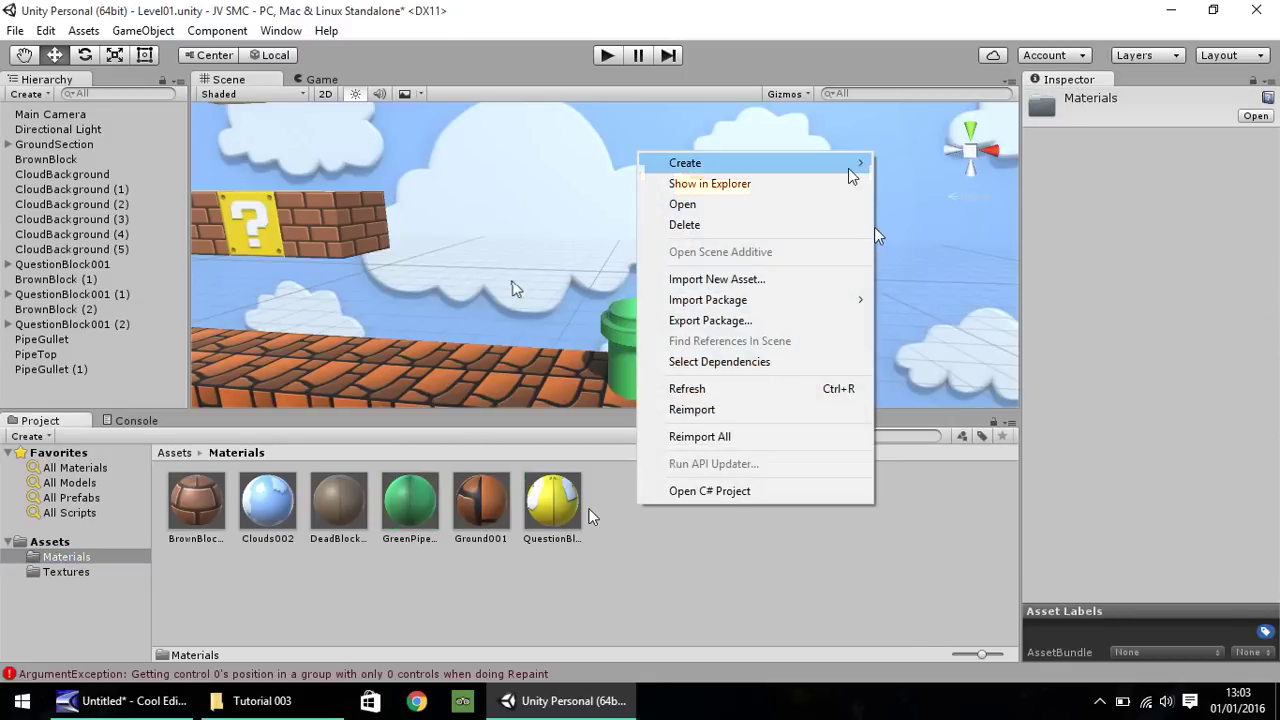
mouse_move(848, 168)
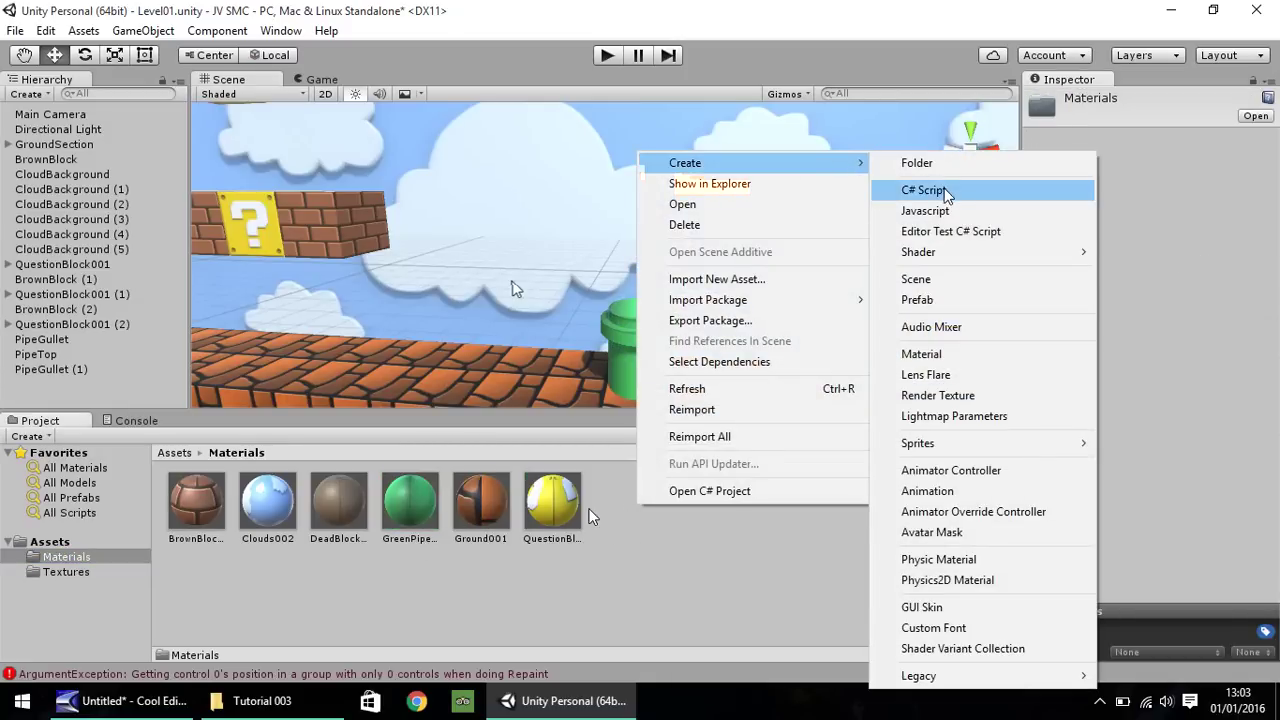
click(922, 354)
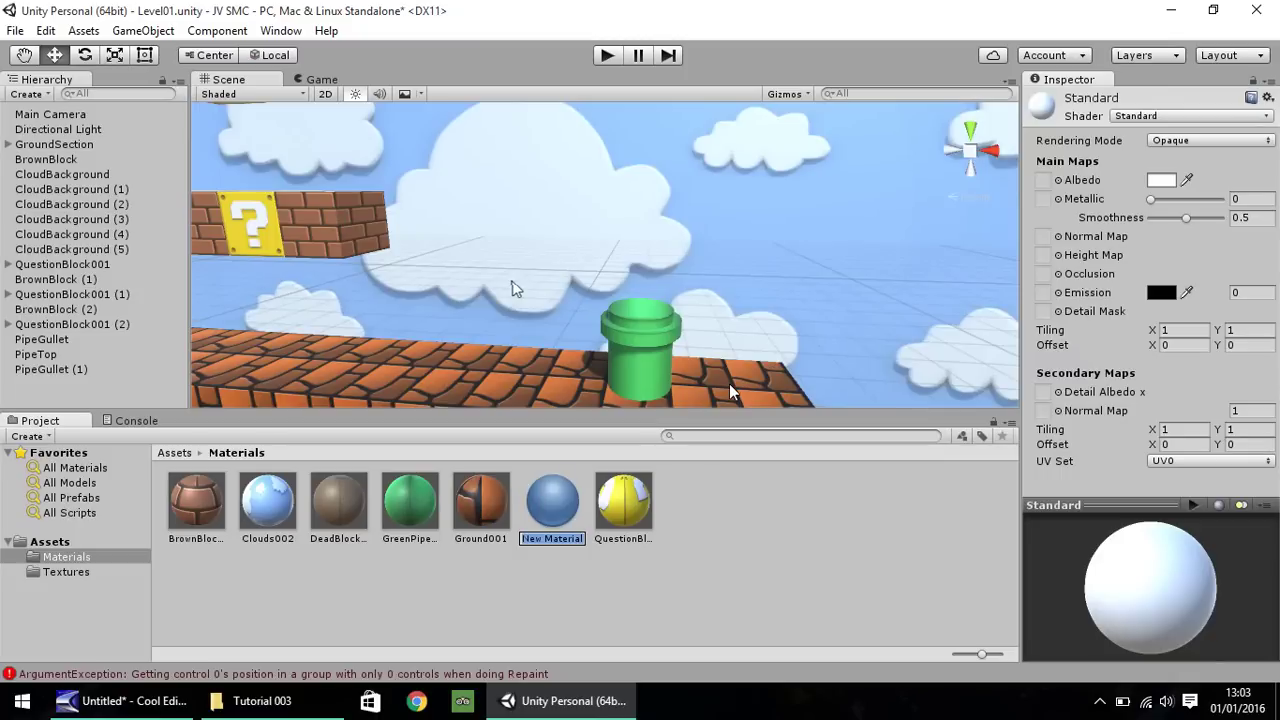
text(PipeEntry)
key(Return)
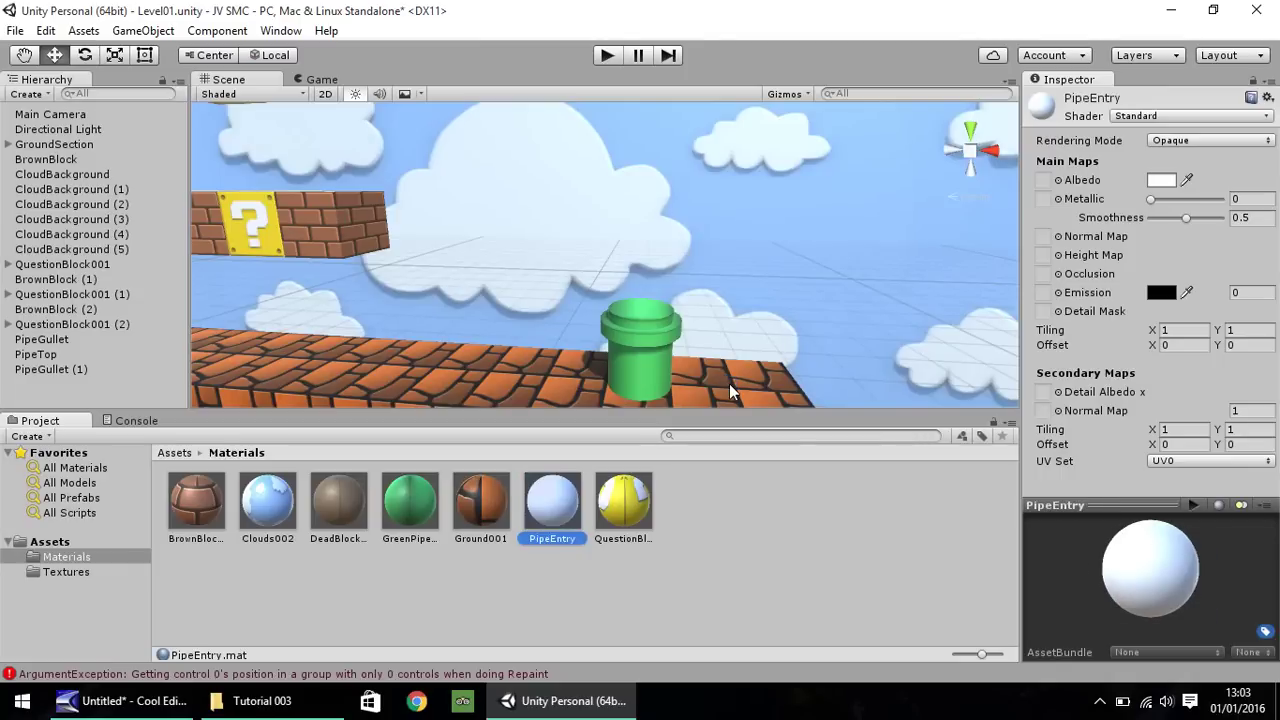
- Set the PipeEntry material's albedo colour to black (000000FF) and apply it to the duplicate cylinder protruding from the pipe
click(1161, 180)
drag(160, 187, 172, 232)
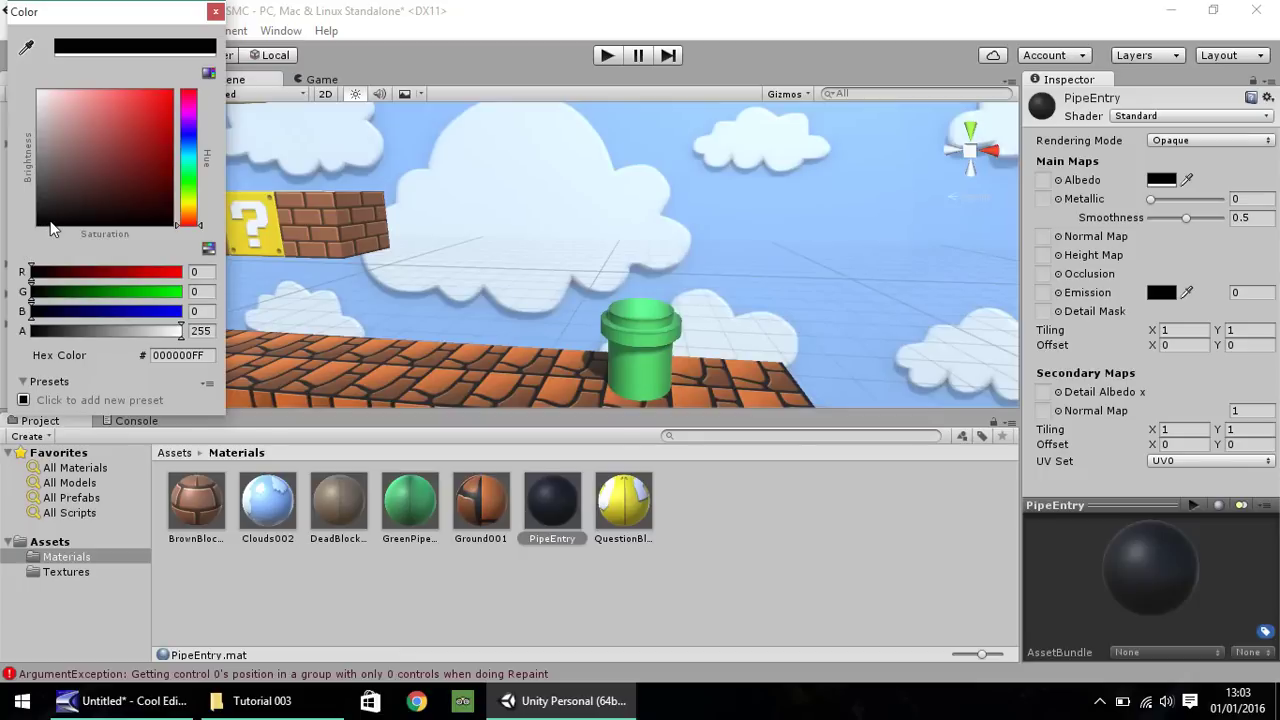
click(215, 11)
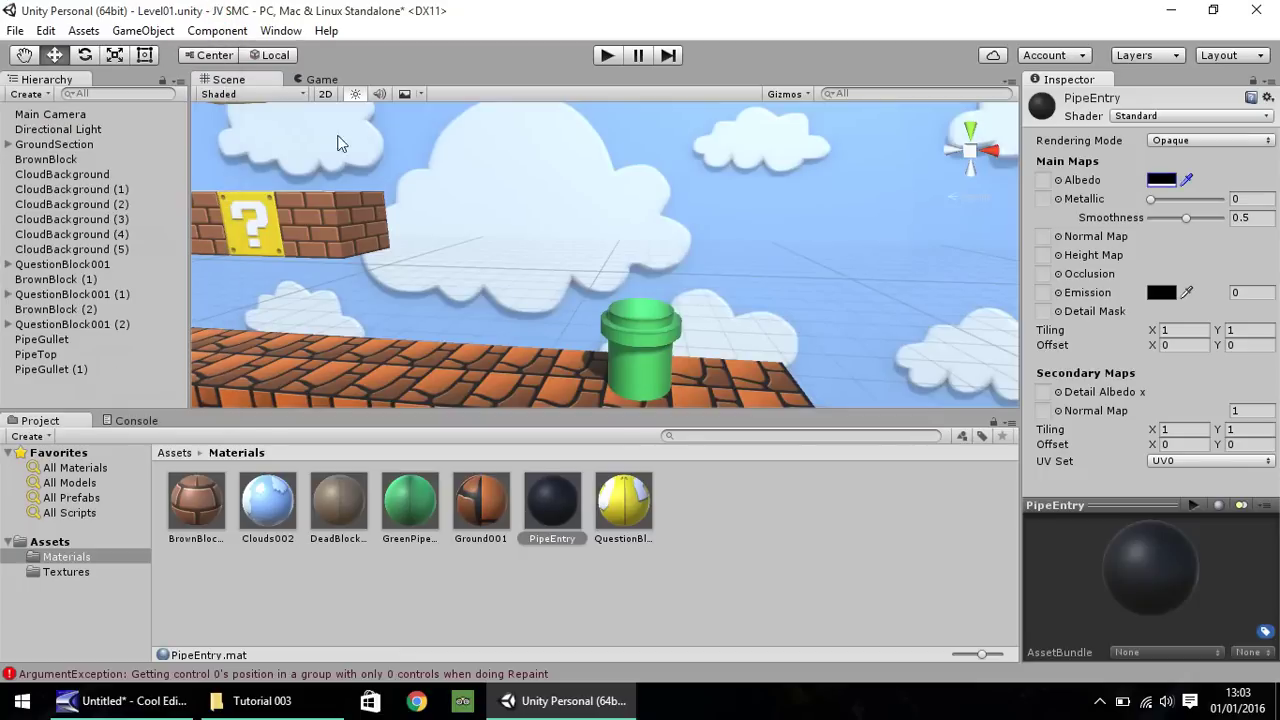
click(560, 508)
drag(560, 508, 640, 325)
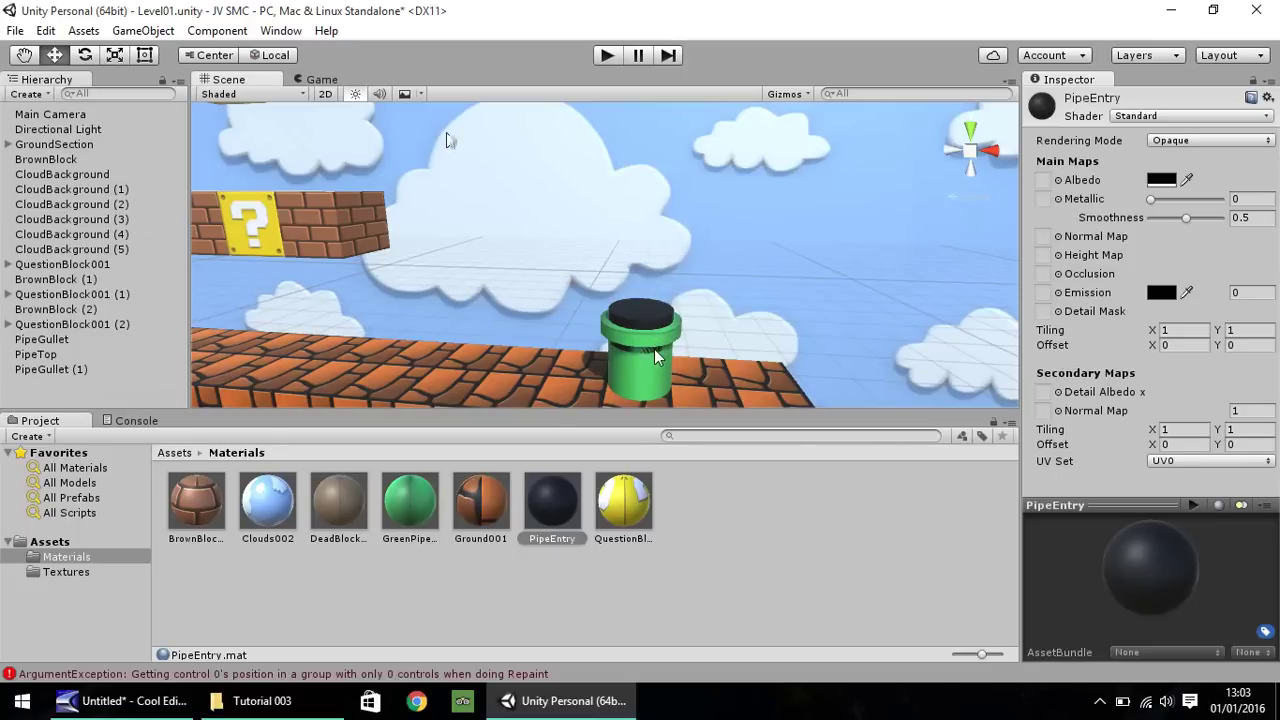
- Narrow the black cylinder PipeGullet (1) by setting its X and Z scale to 0.95
click(45, 370)
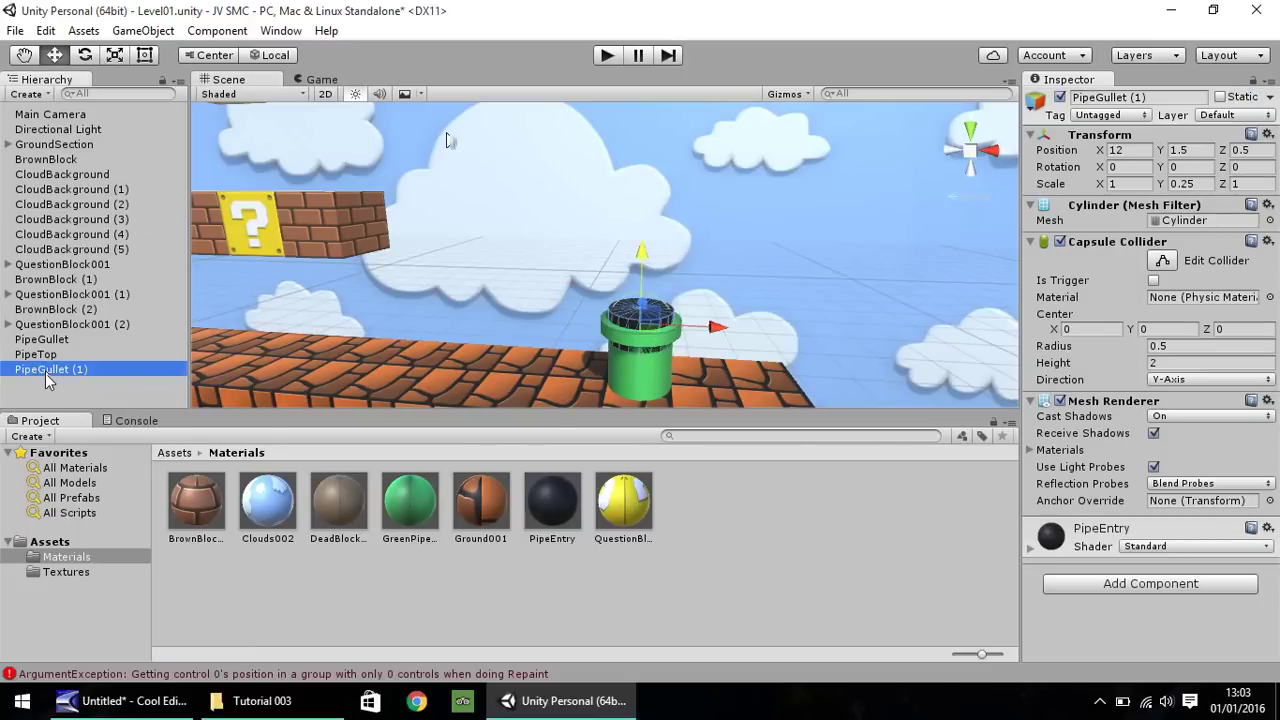
click(1136, 184)
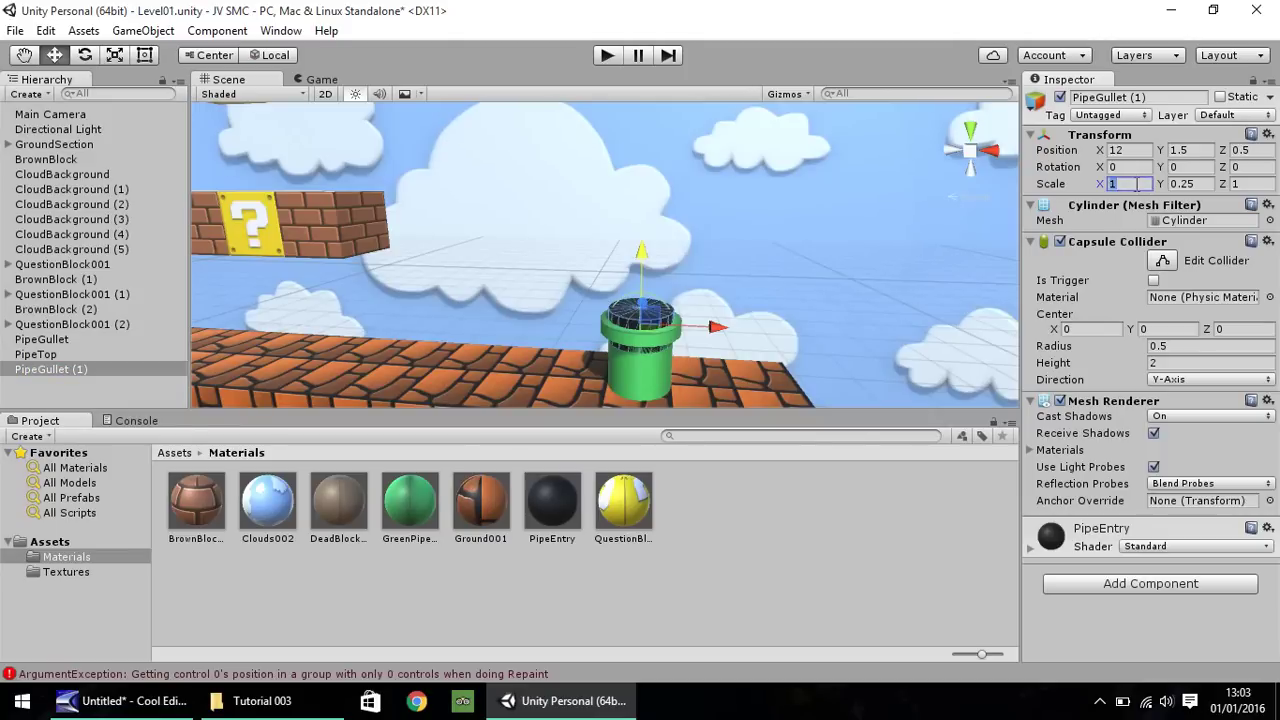
text(0.95)
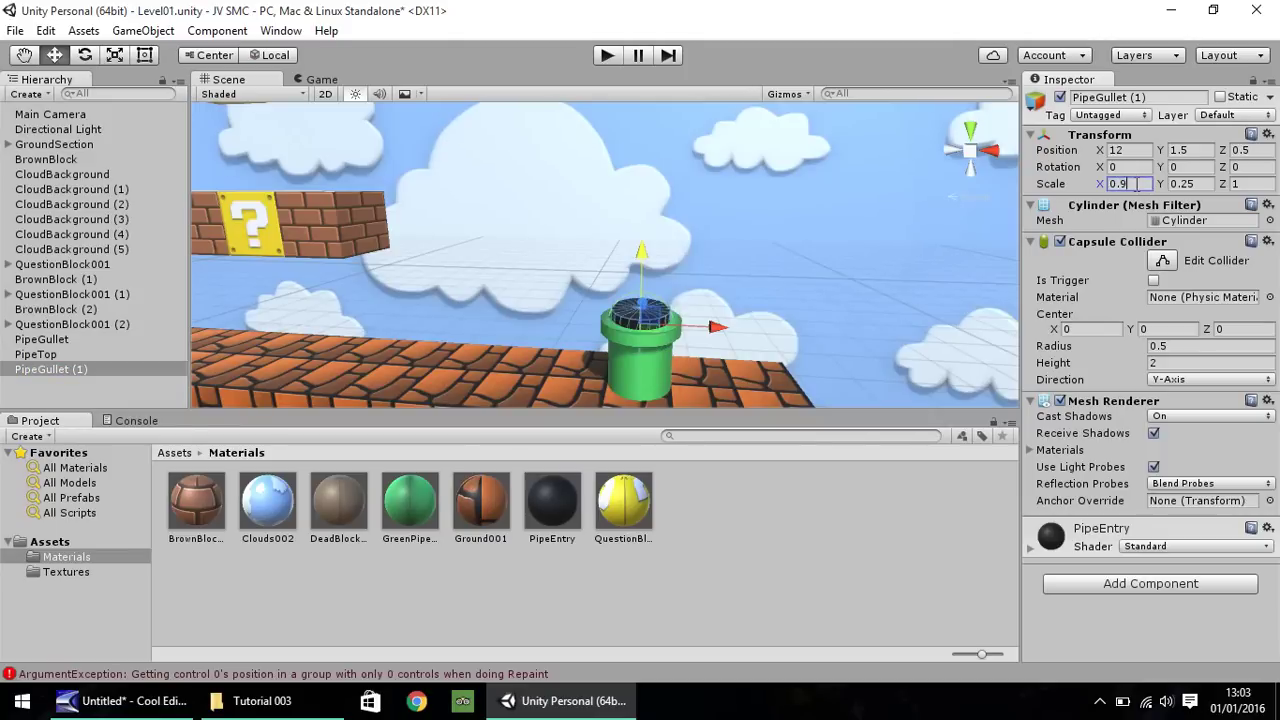
key(Tab)
key(Tab)
text(0.95)
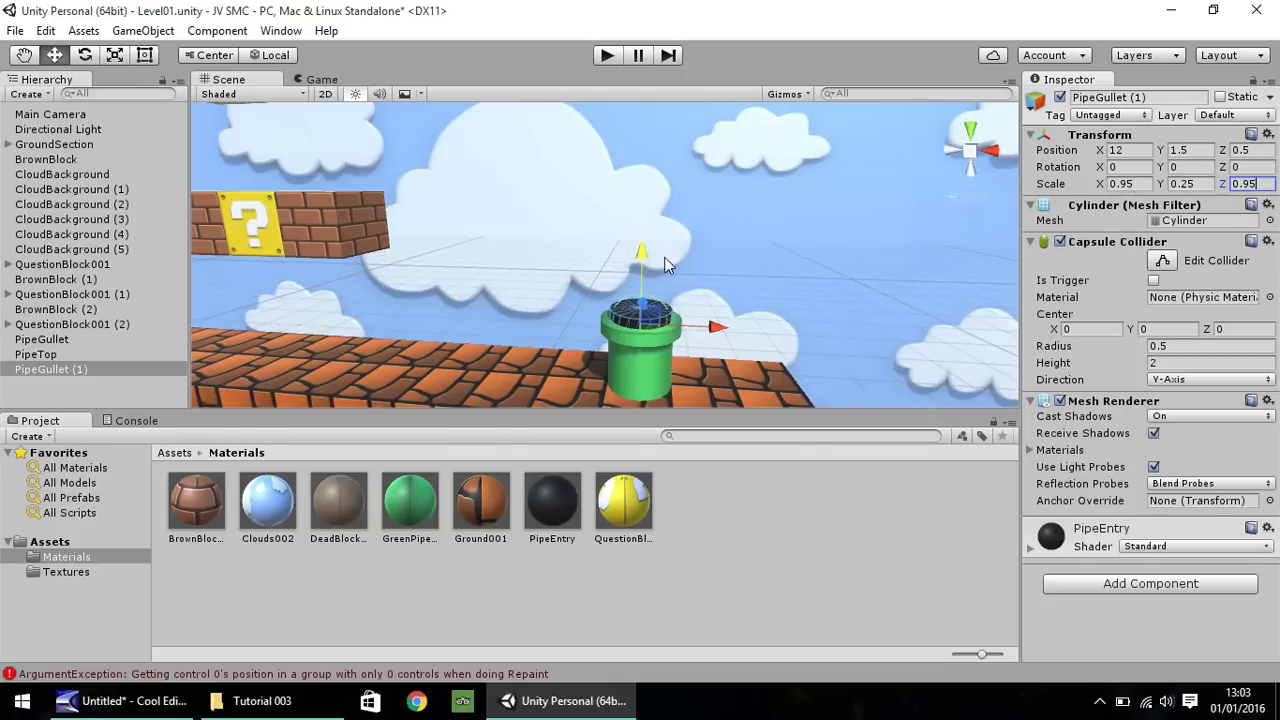
- Fine-tune the black cylinder's height within the pipe's rim, trying Y positions between 1.32 and 1.52, and settle on Y 1.36
drag(642, 250, 665, 270)
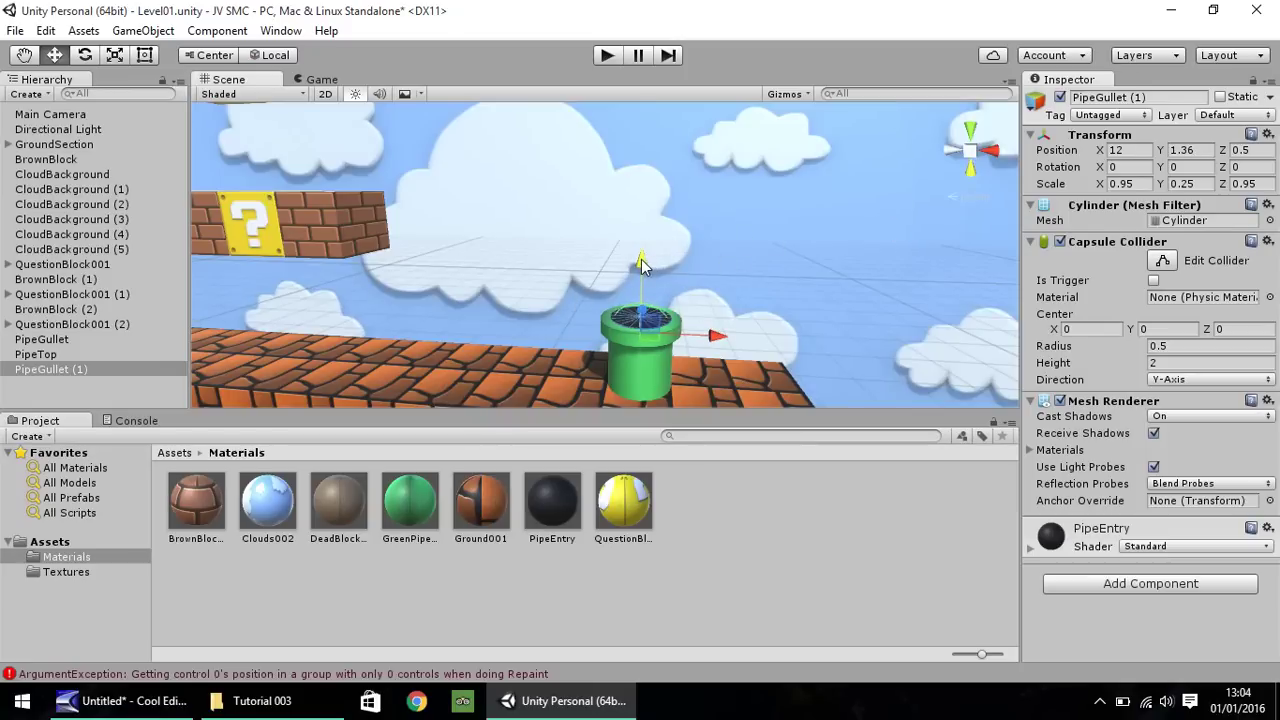
drag(643, 265, 645, 242)
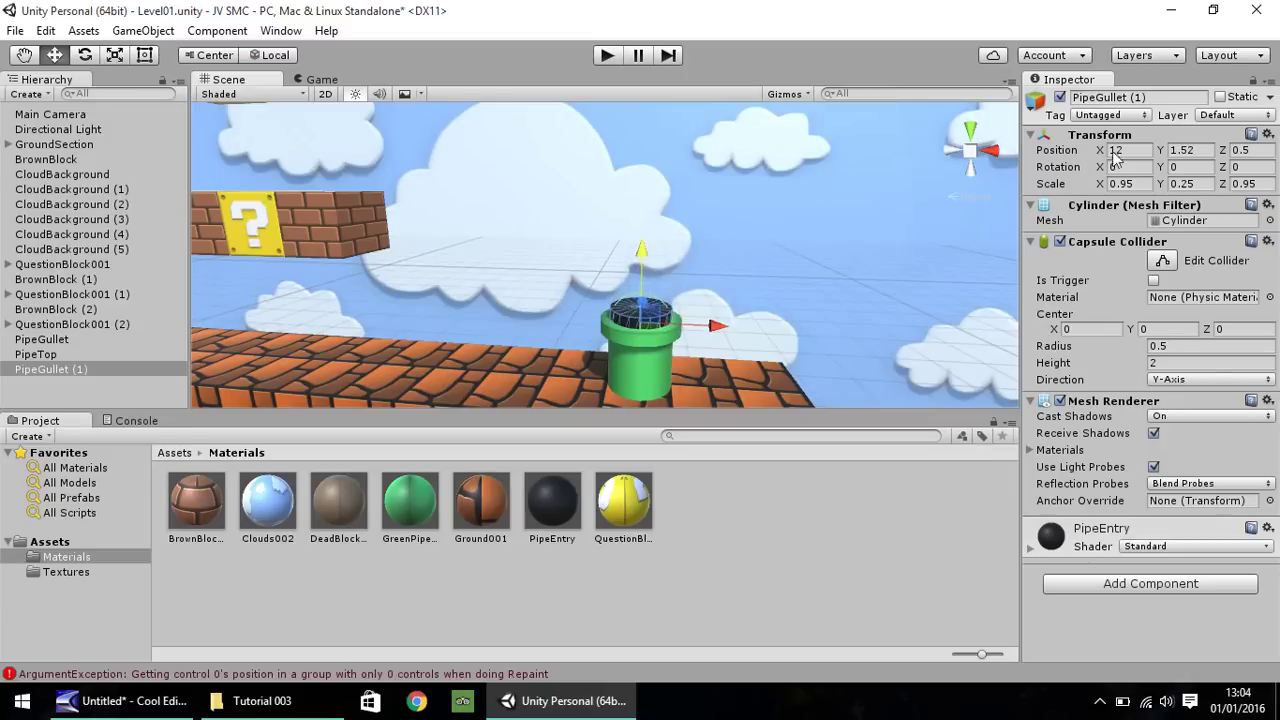
click(1192, 150)
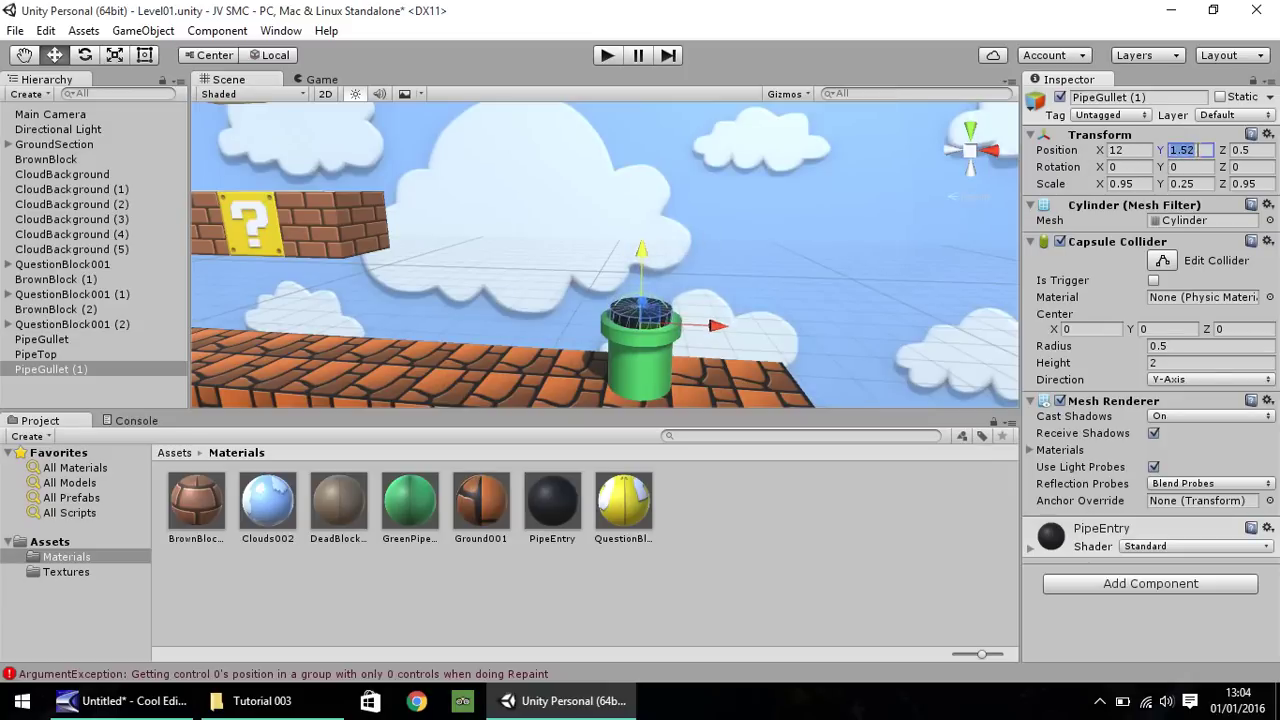
text(1.42)
key(Return)
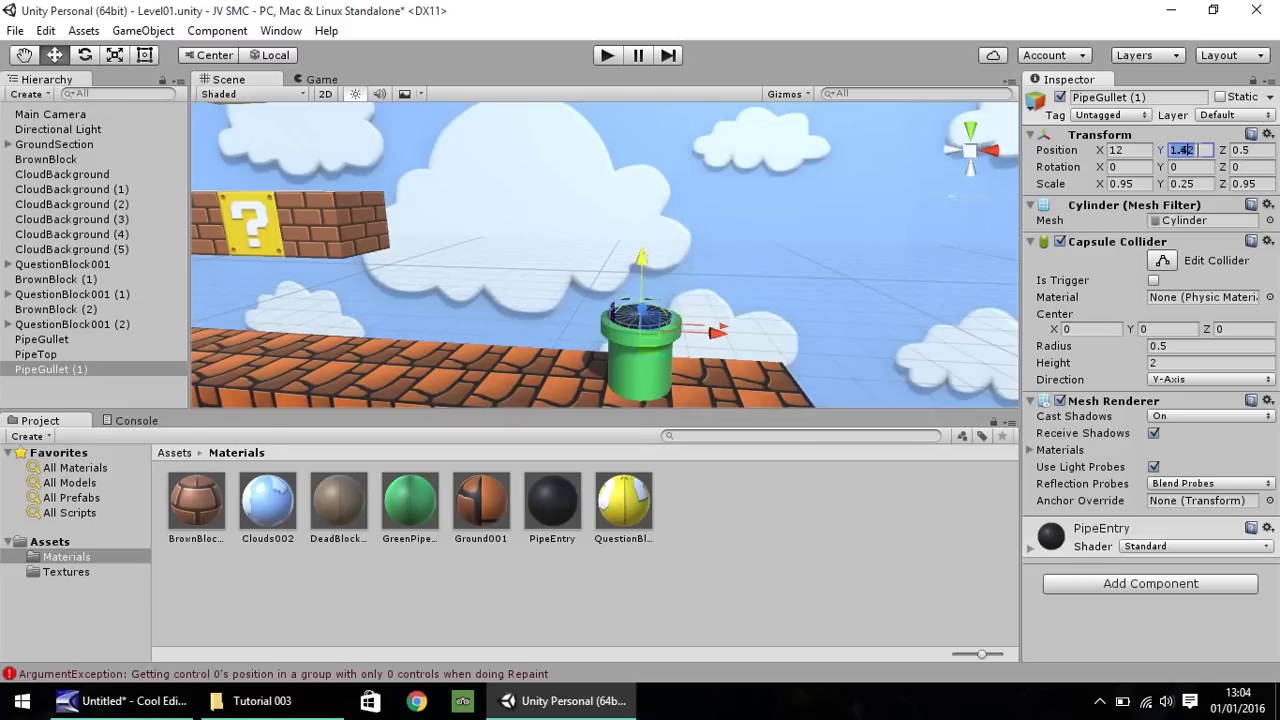
text(1.32)
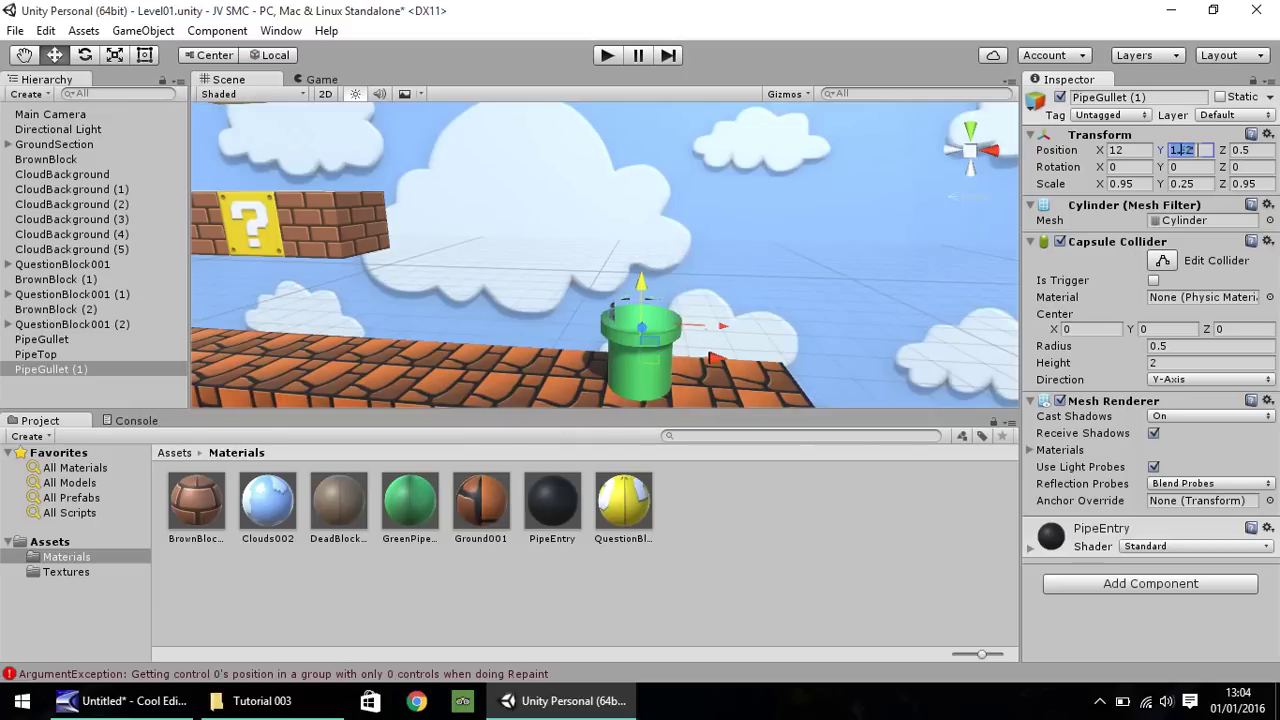
text(1.32)
key(Return)
text(1.35)
key(Return)
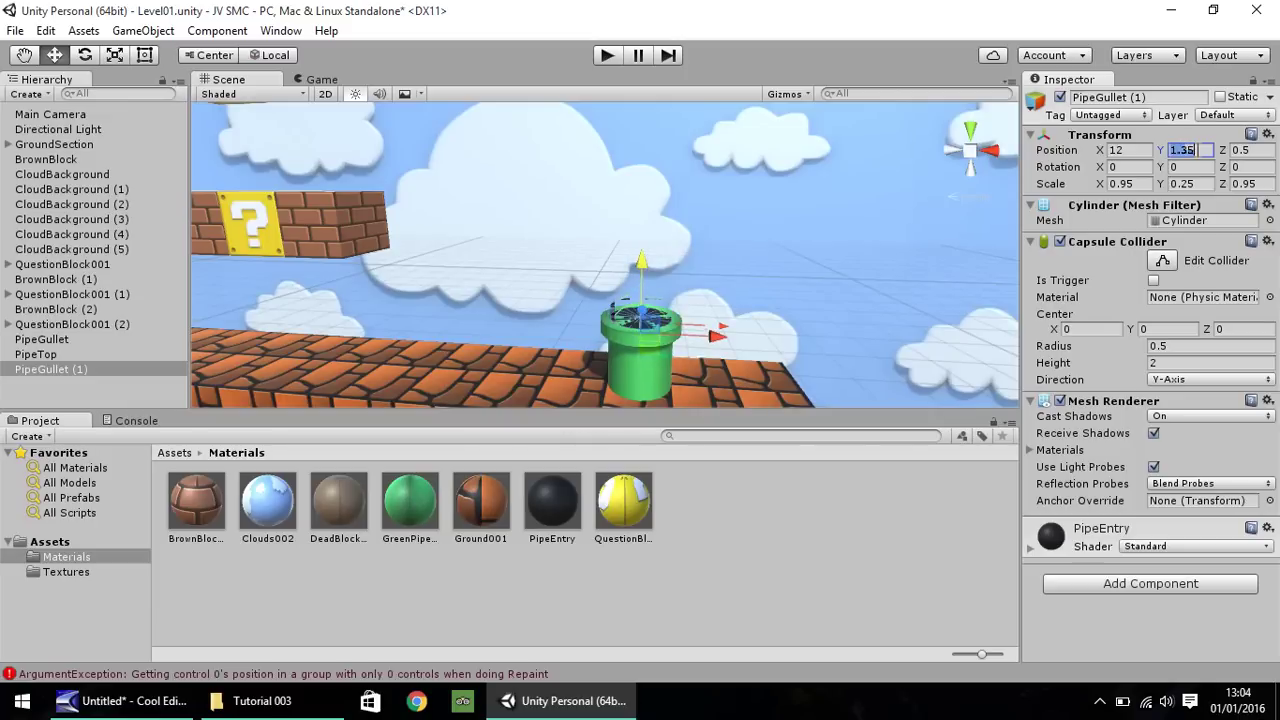
text(1.36)
key(Return)
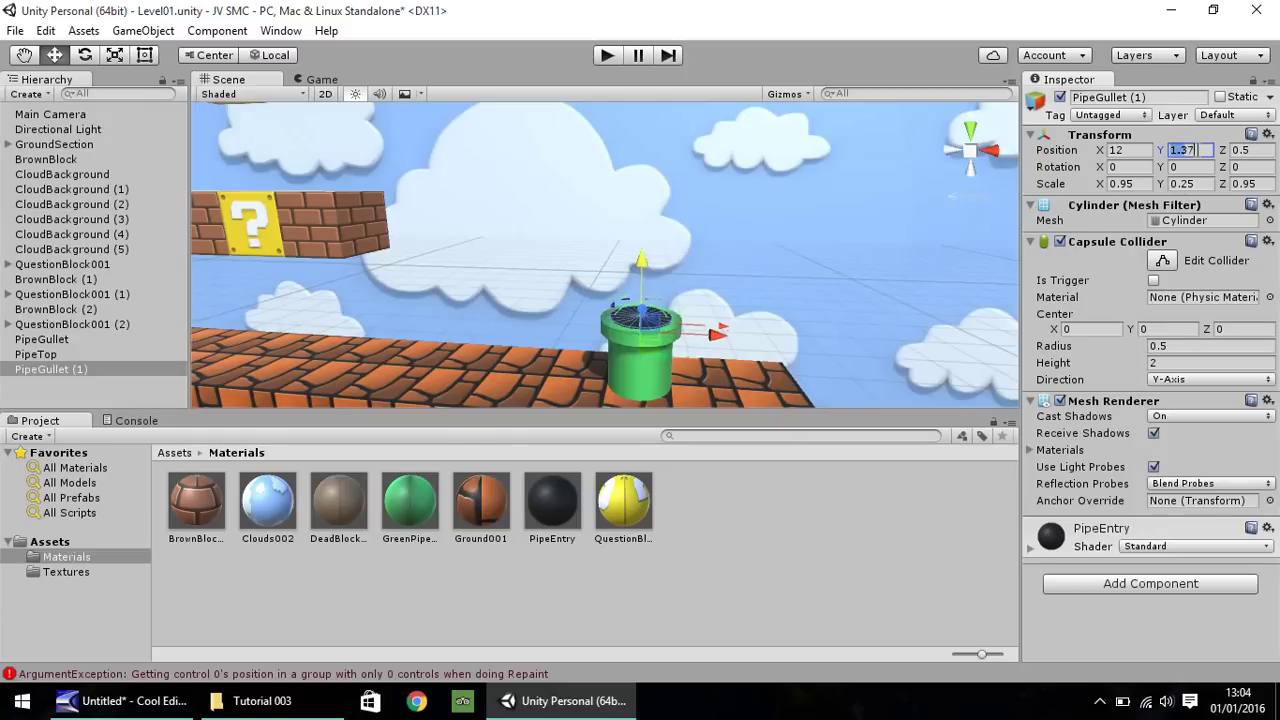
text(1.37)
key(Return)
text(1.36)
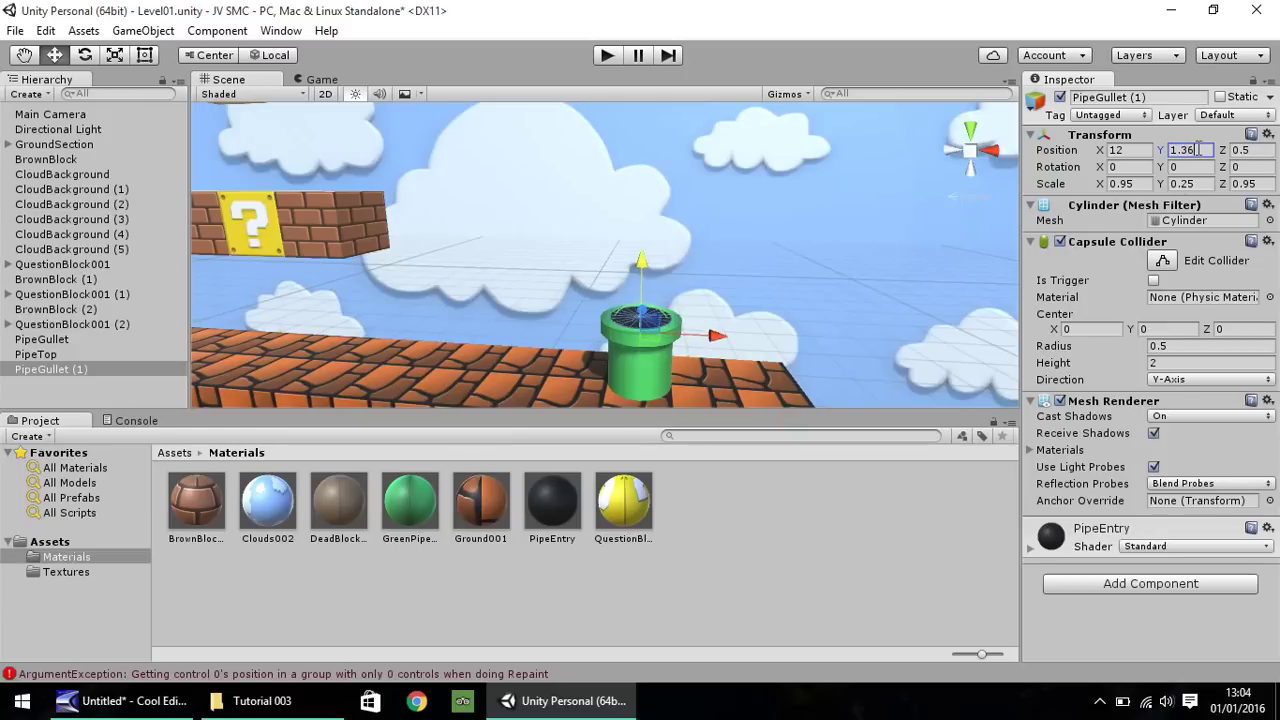
key(Return)
- Rename the black cylinder PipeGullet (1) to PipeEntry
click(25, 56)
drag(373, 256, 531, 251)
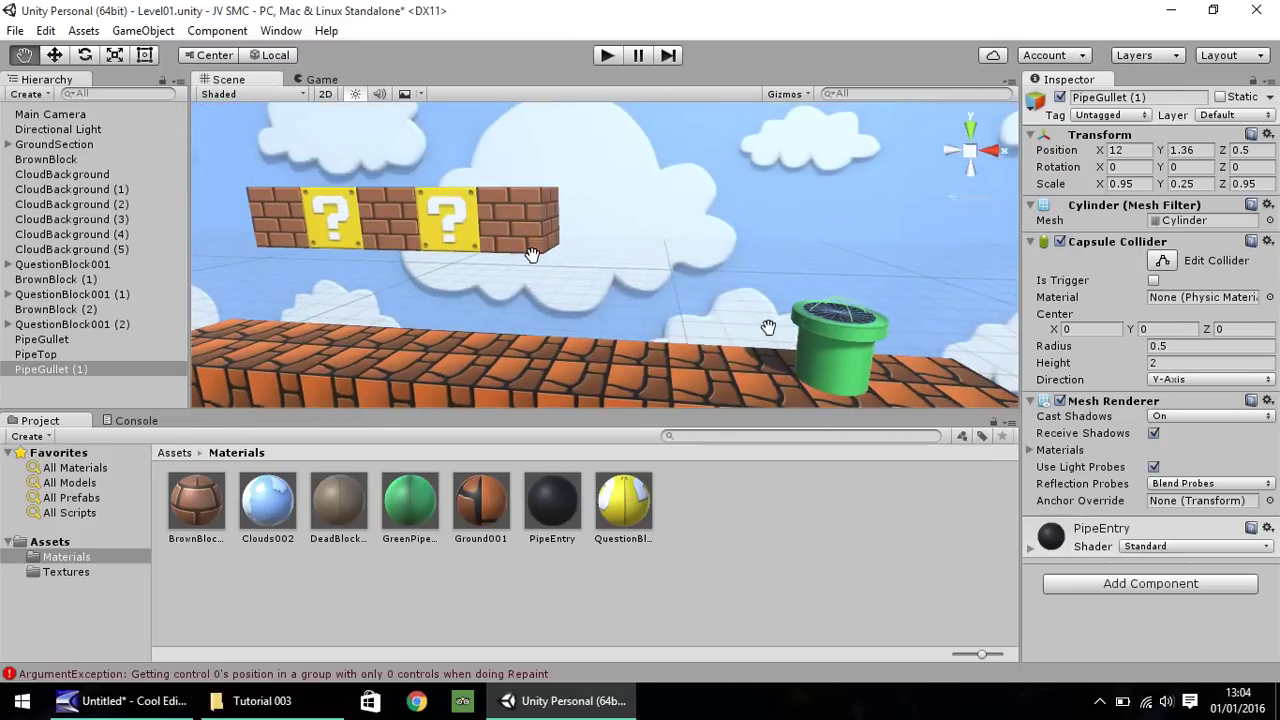
right_click(58, 370)
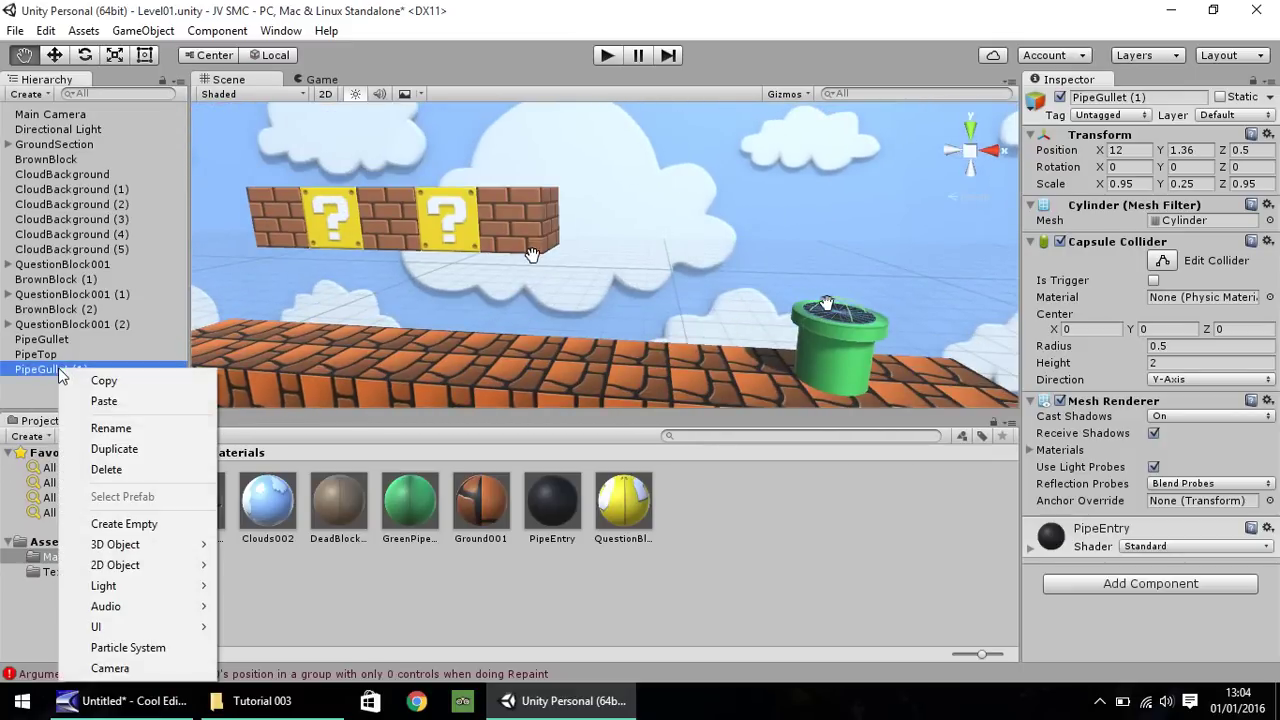
click(100, 426)
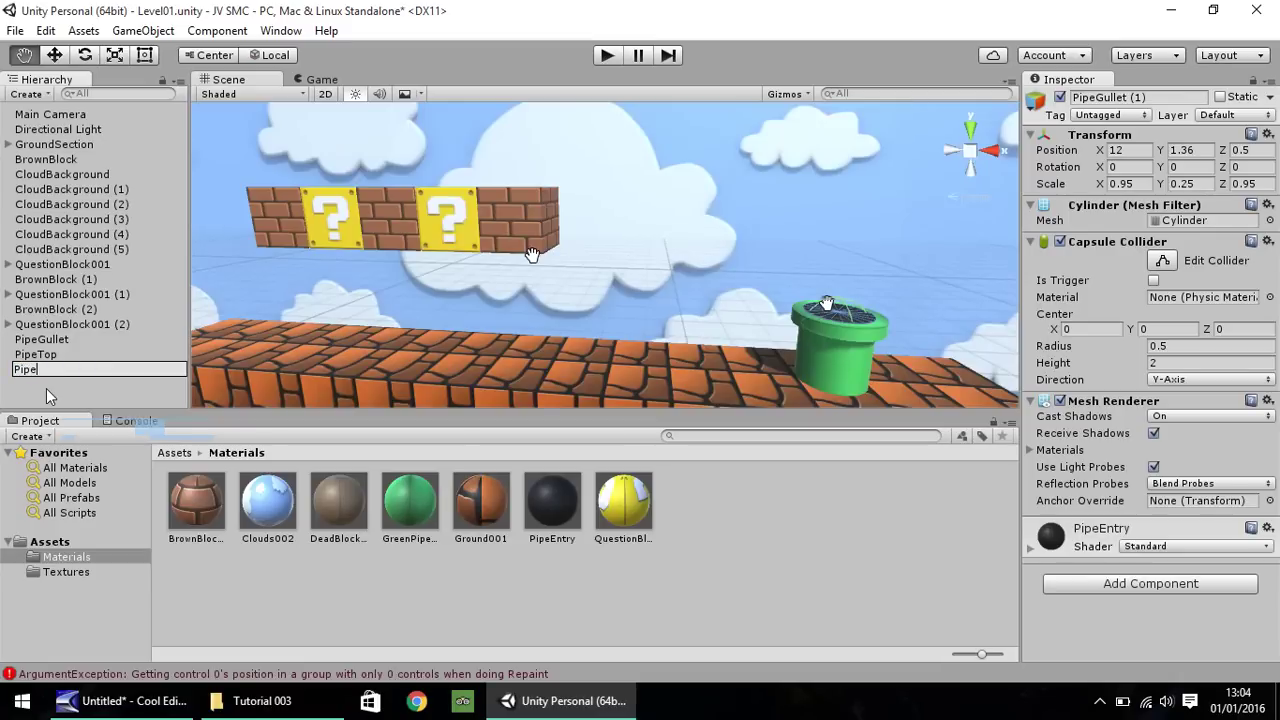
text(PipeEntry)
key(Return)
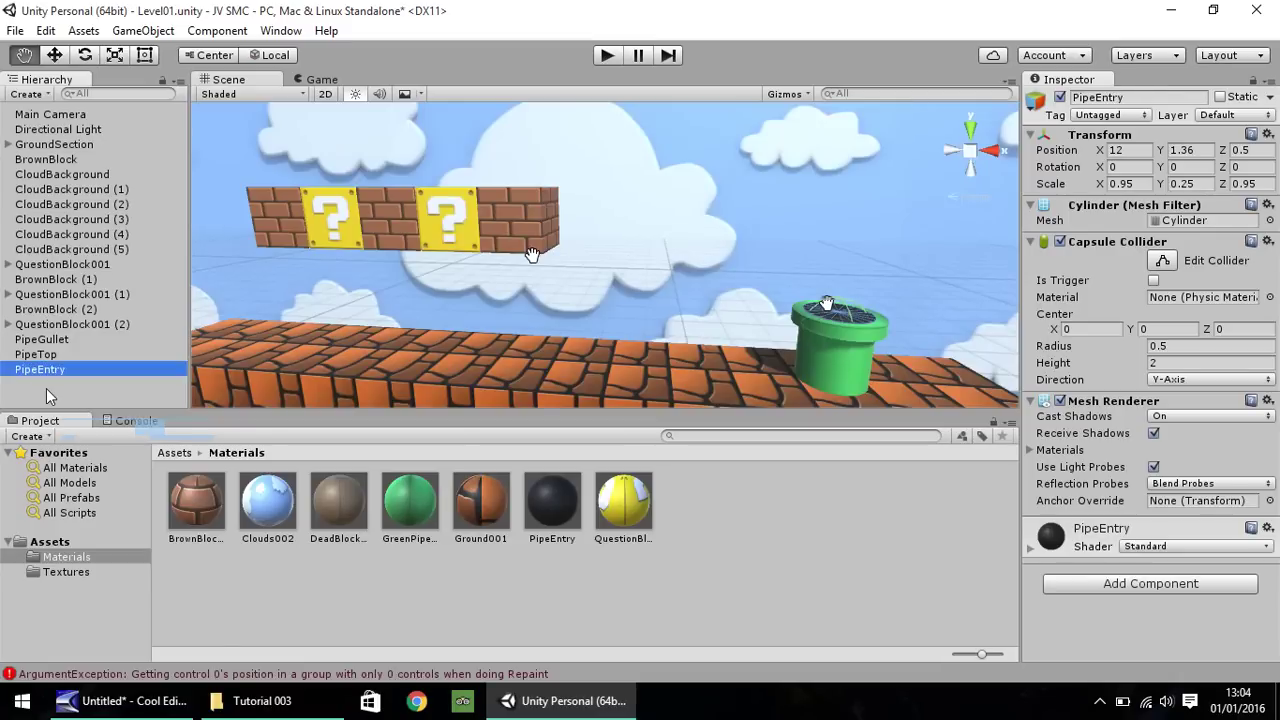
- Create an empty game object at the root of the scene, with nothing else selected
click(46, 388)
click(142, 31)
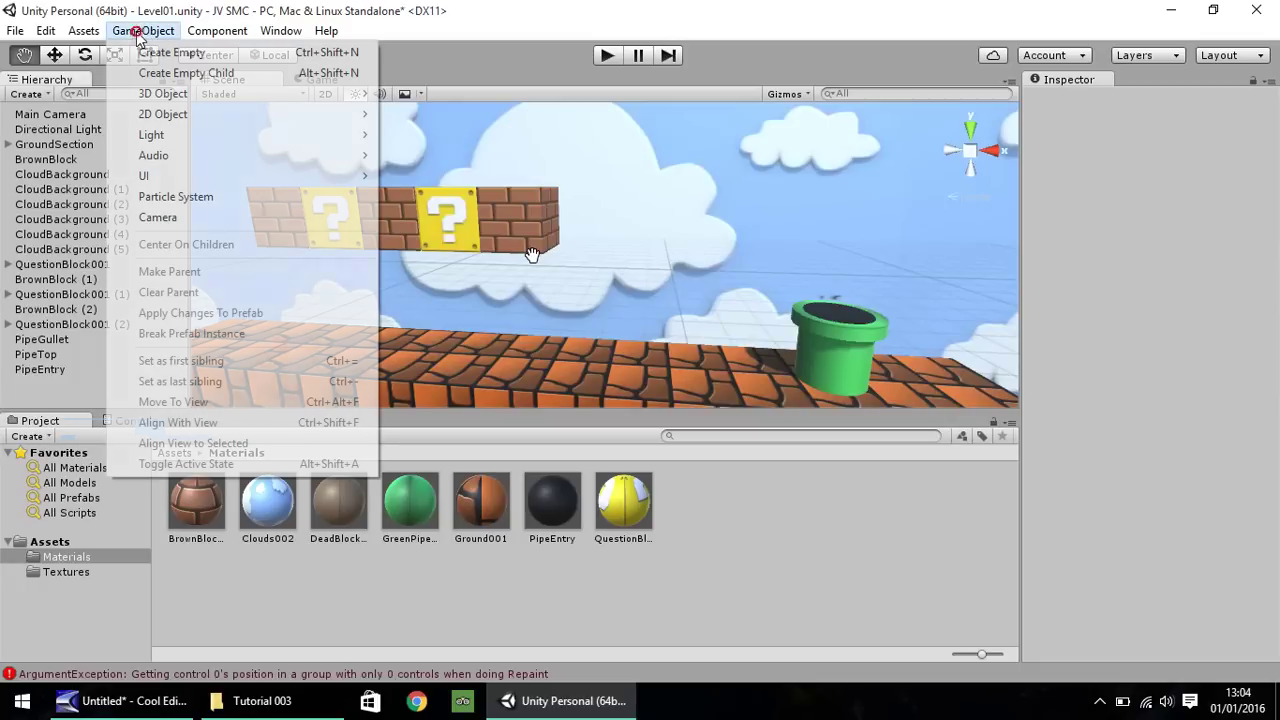
click(172, 53)
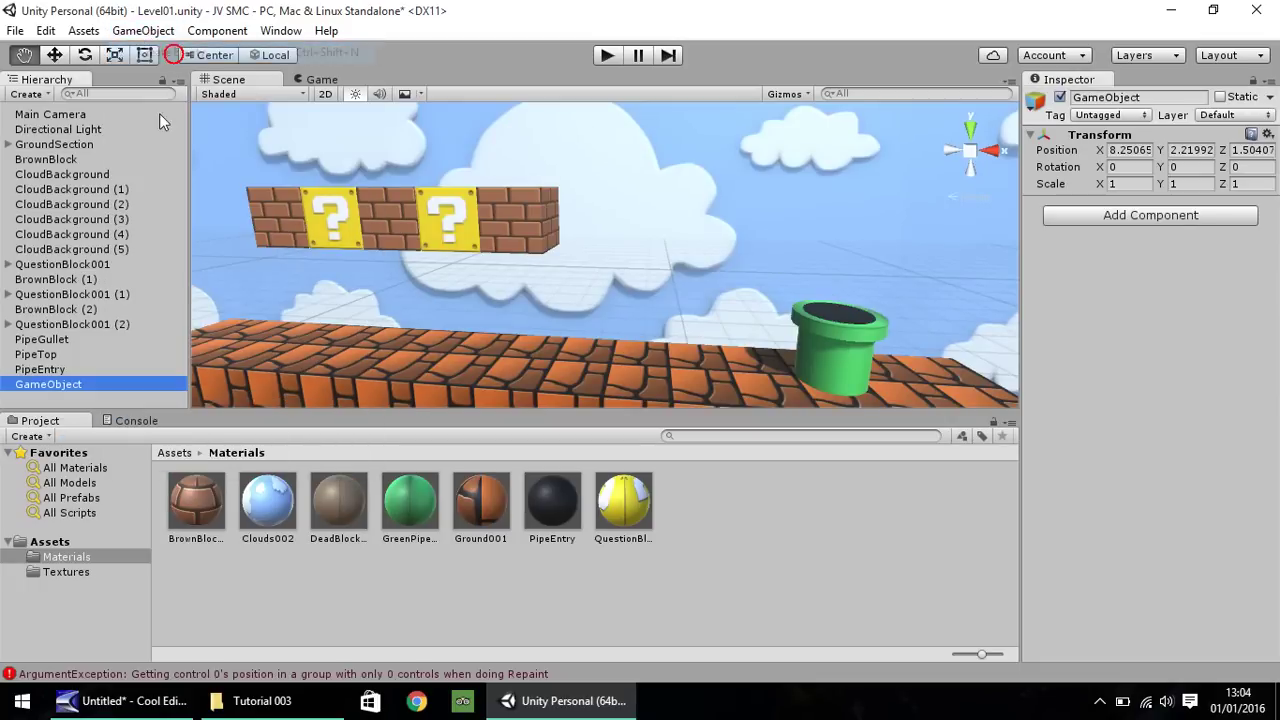
- Rename the new empty game object GreenPipe and make PipeGullet, PipeTop and PipeEntry its children
right_click(46, 384)
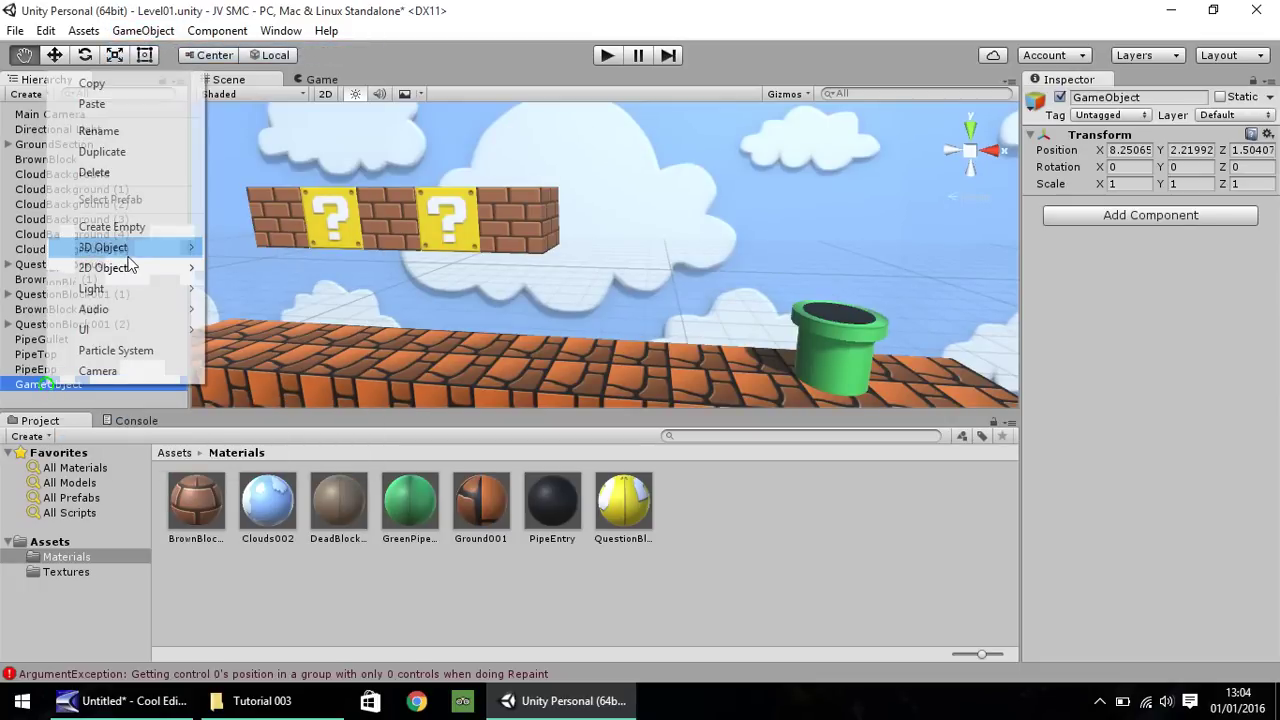
click(102, 131)
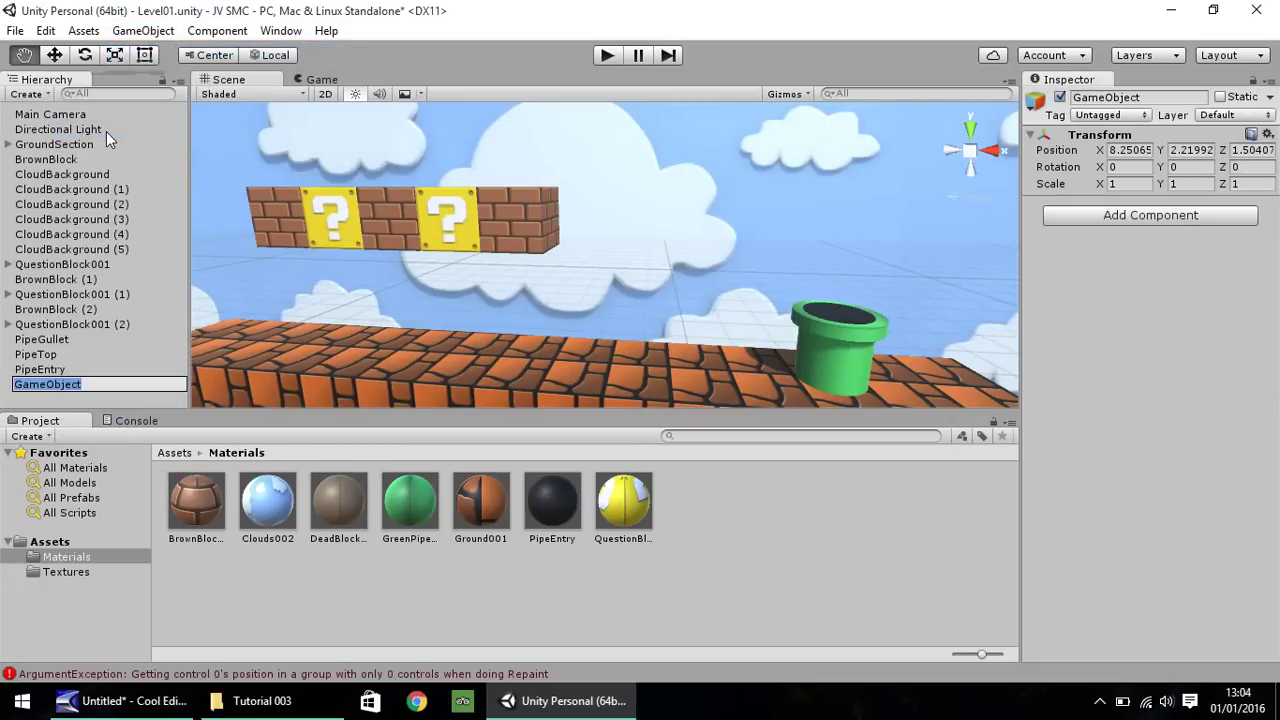
text(P)
key(BackSpace)
text(GreenPipe)
key(Return)
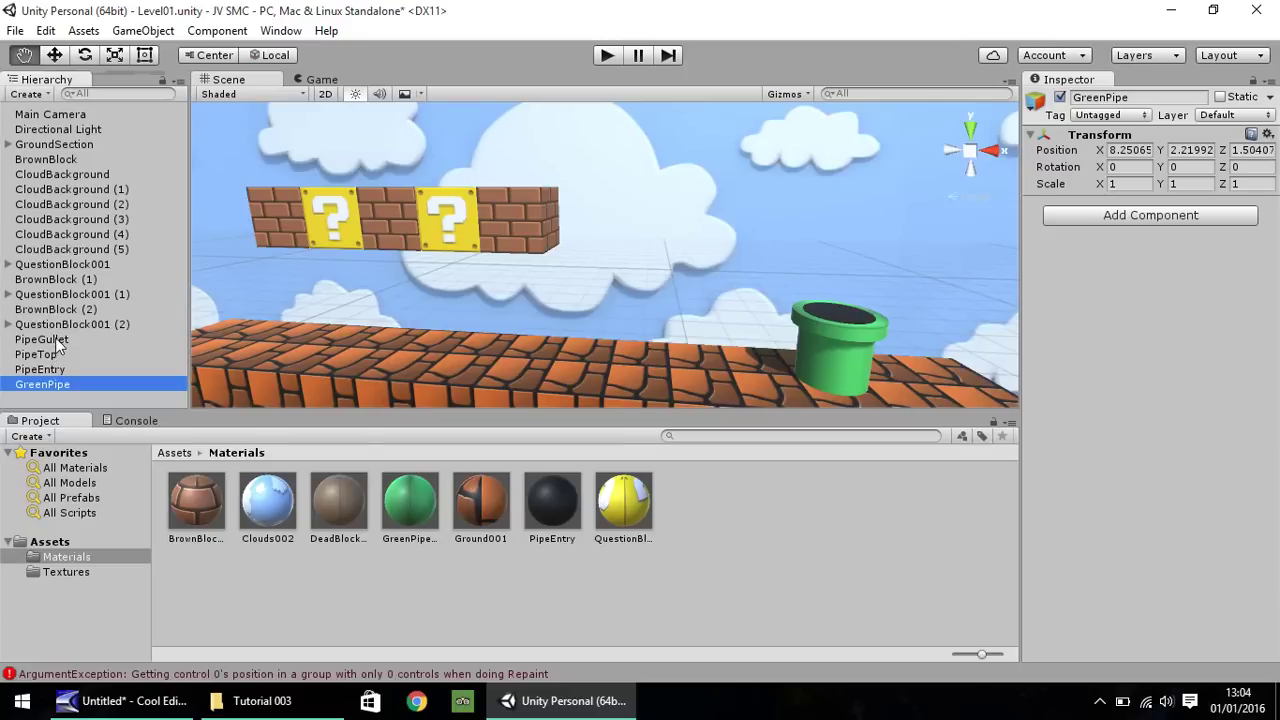
mouse_move(55, 337)
mouse_down()
mouse_move(46, 380)
mouse_move(40, 345)
mouse_move(44, 358)
mouse_up()
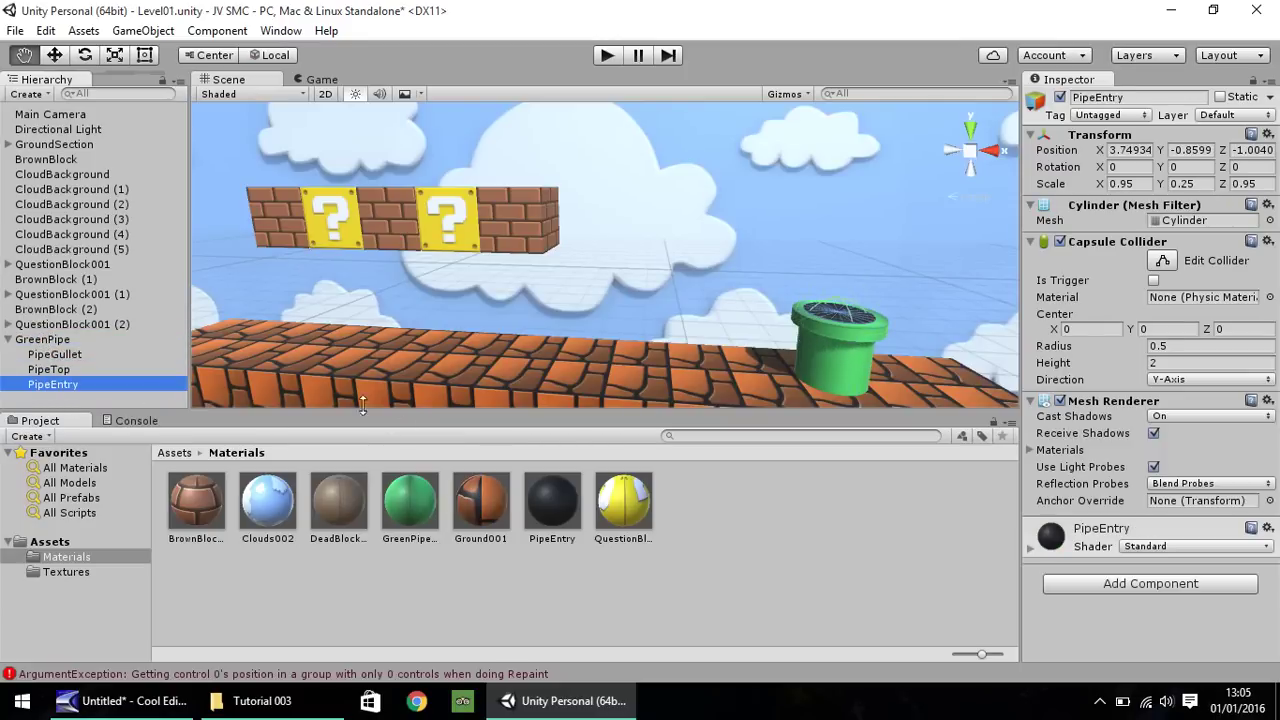
- Try moving the whole GreenPipe group along the ground to X 9.05, and undo the move
click(60, 341)
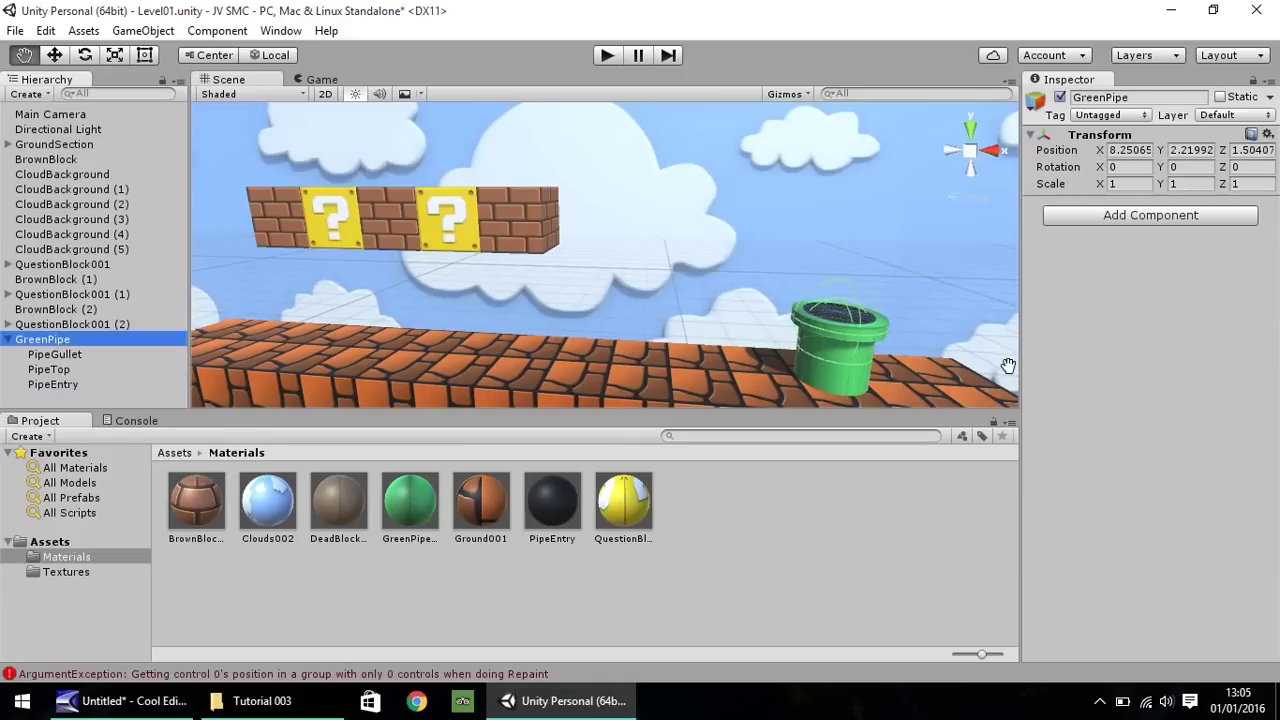
click(55, 55)
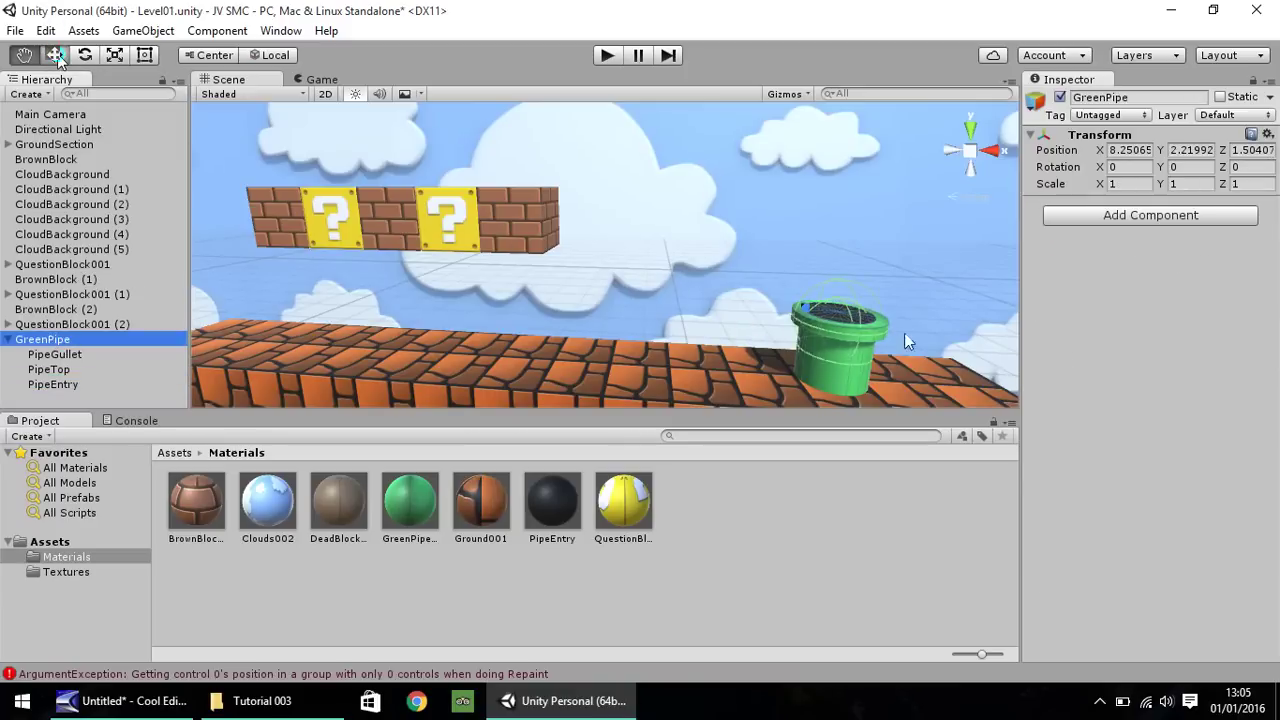
mouse_move(920, 340)
mouse_down()
mouse_move(610, 322)
mouse_move(920, 345)
mouse_up()
click(7, 340)
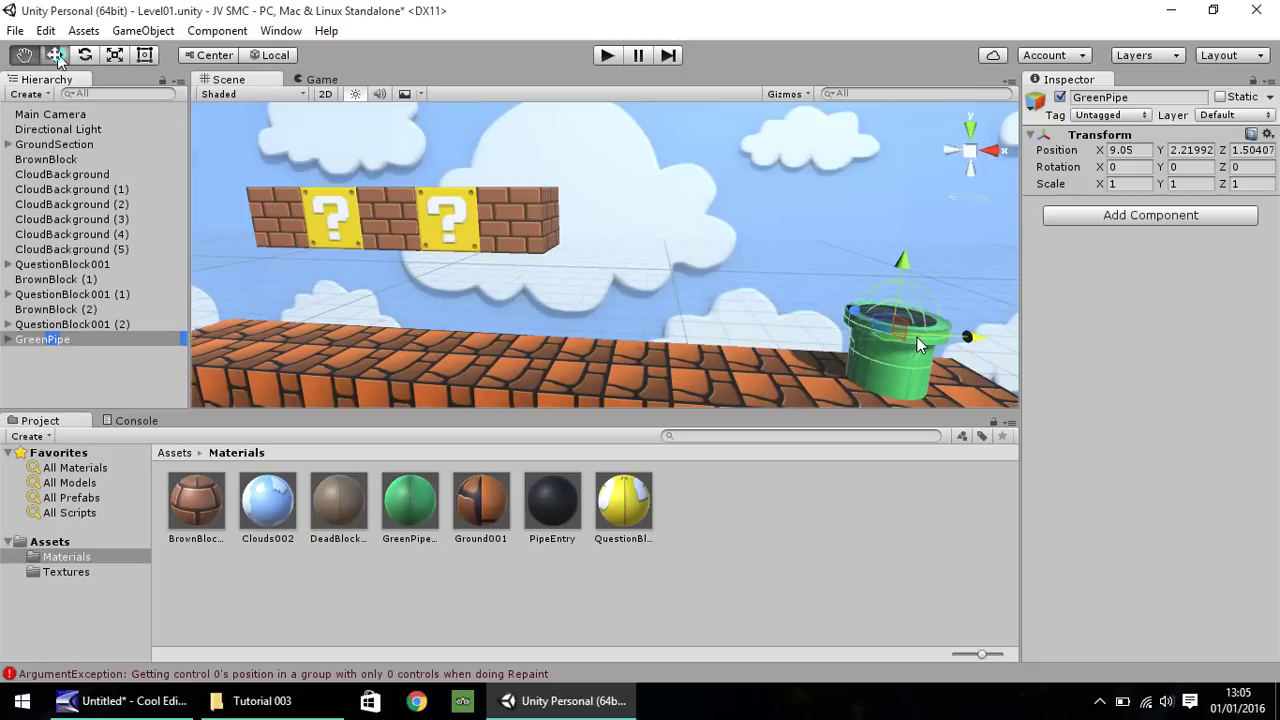
key(ctrl+z)
key(ctrl+z)
key(ctrl+z)
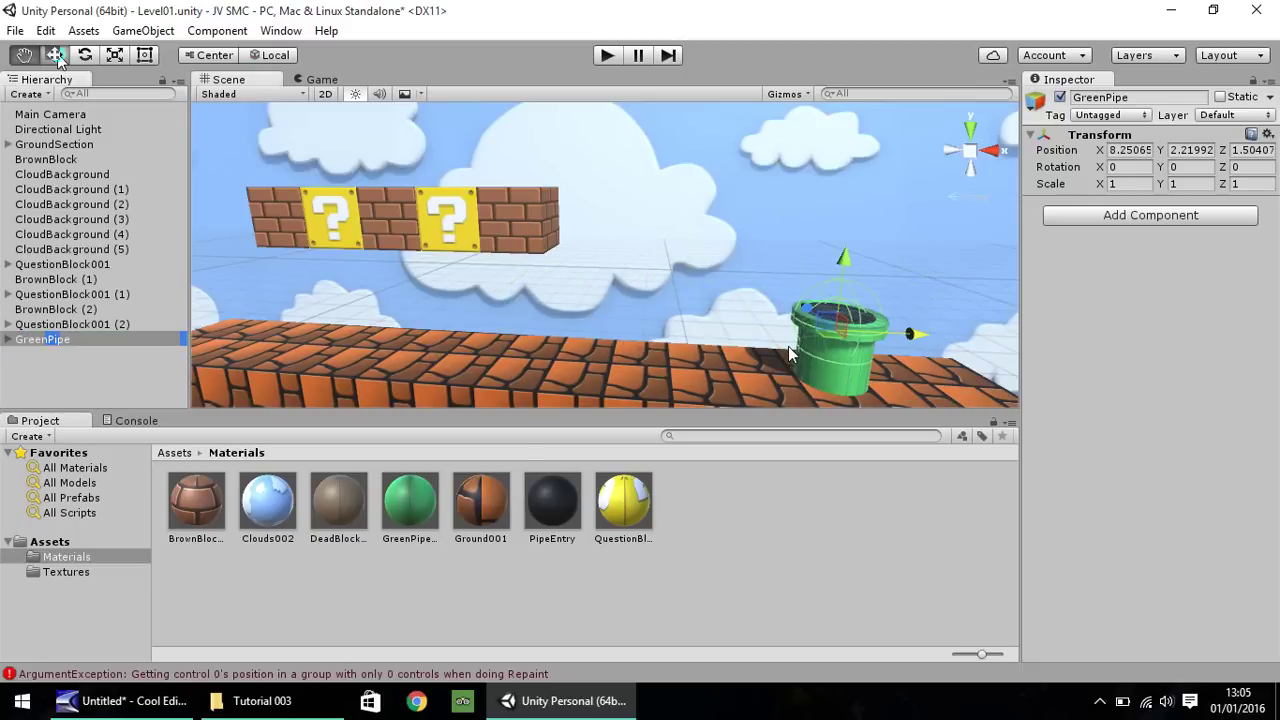
key(ctrl+z)
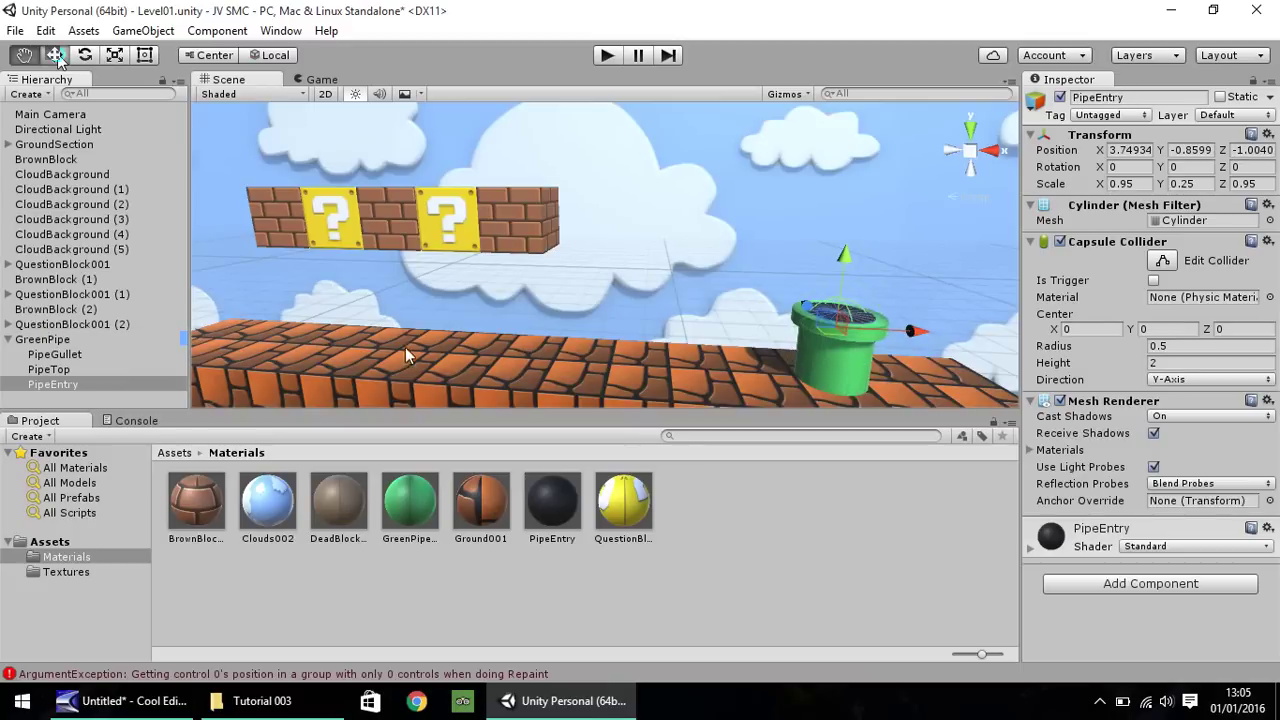
- Collapse the GreenPipe group in the scene's object list and clear the selection
click(8, 339)
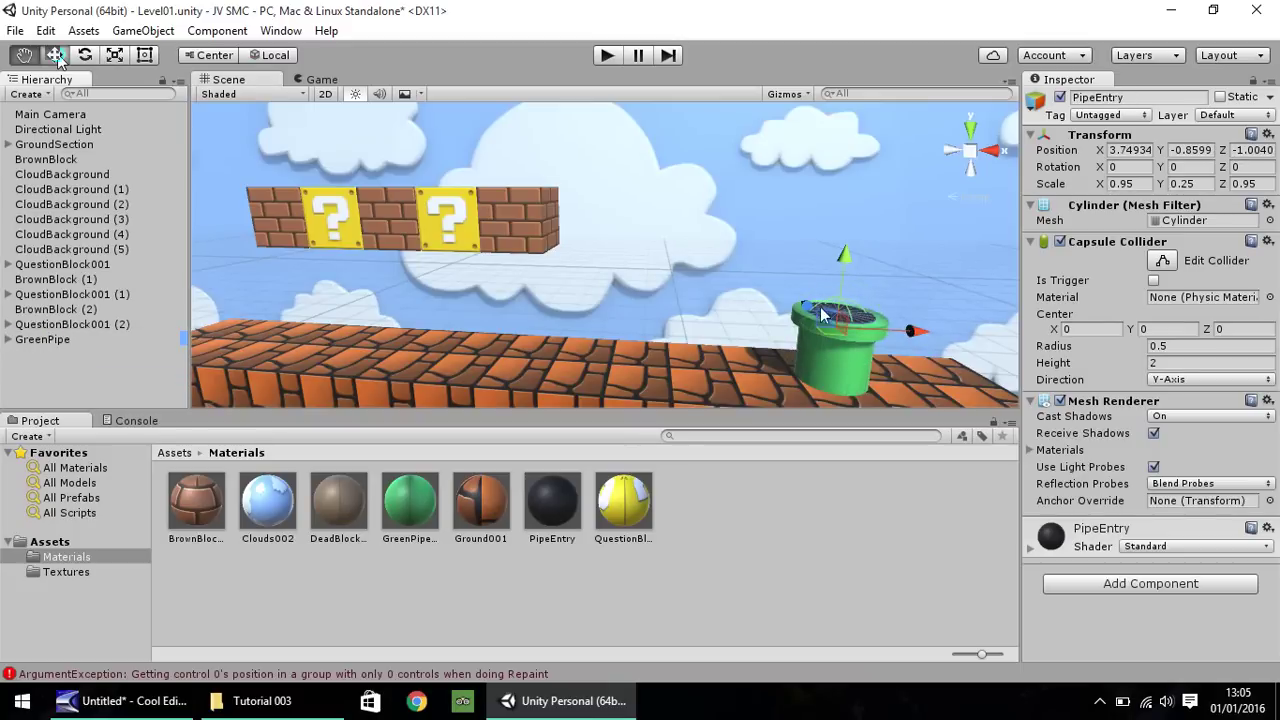
click(756, 315)
scroll(825, 330, down, 2)
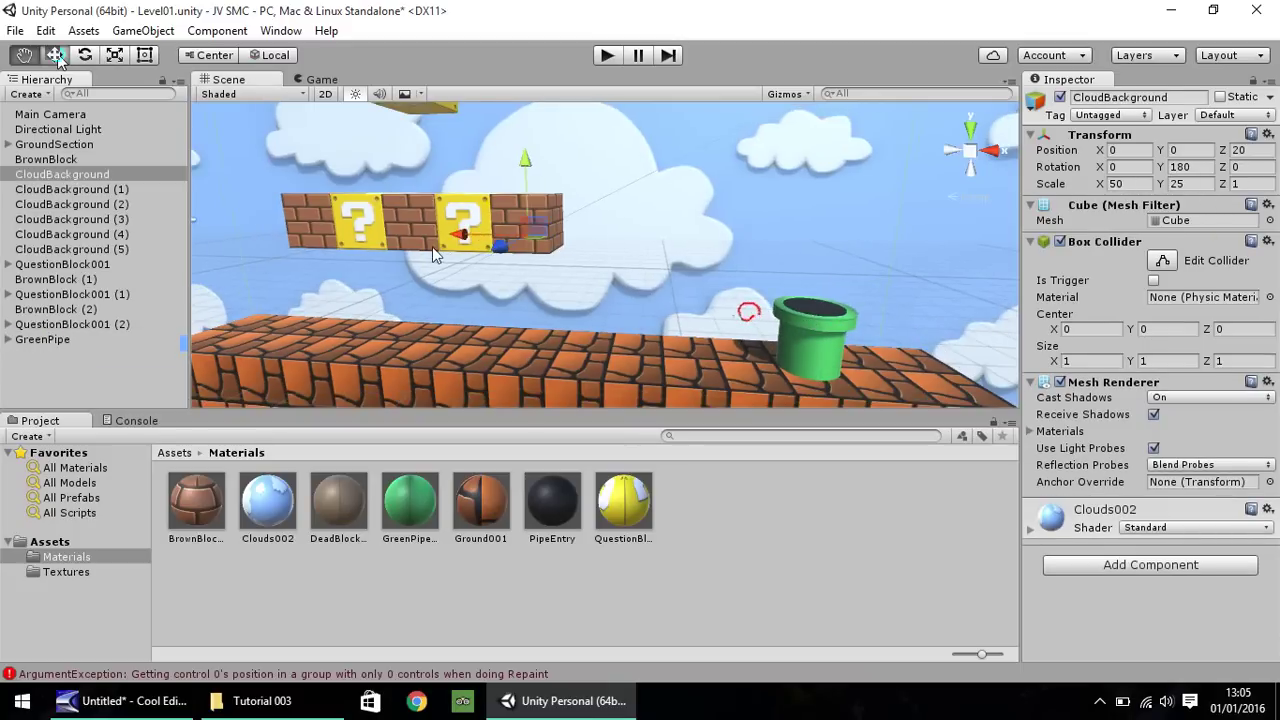
scroll(811, 333, down, 3)
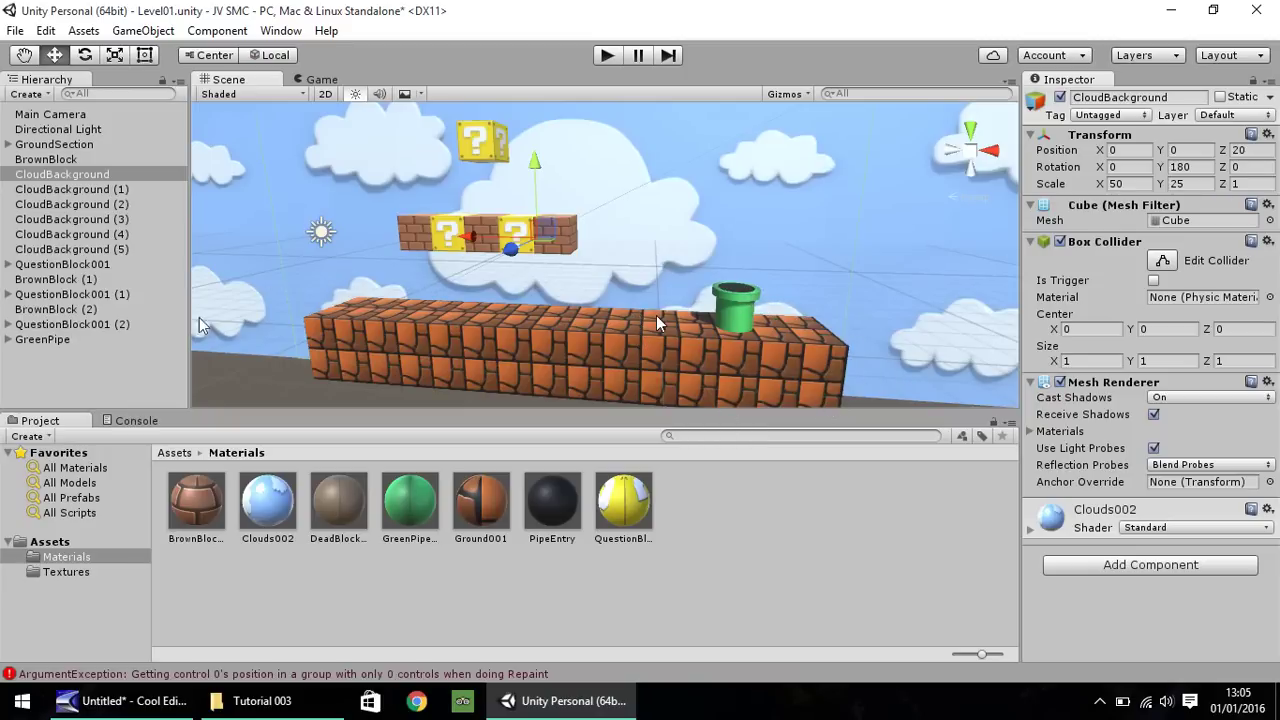
click(148, 362)
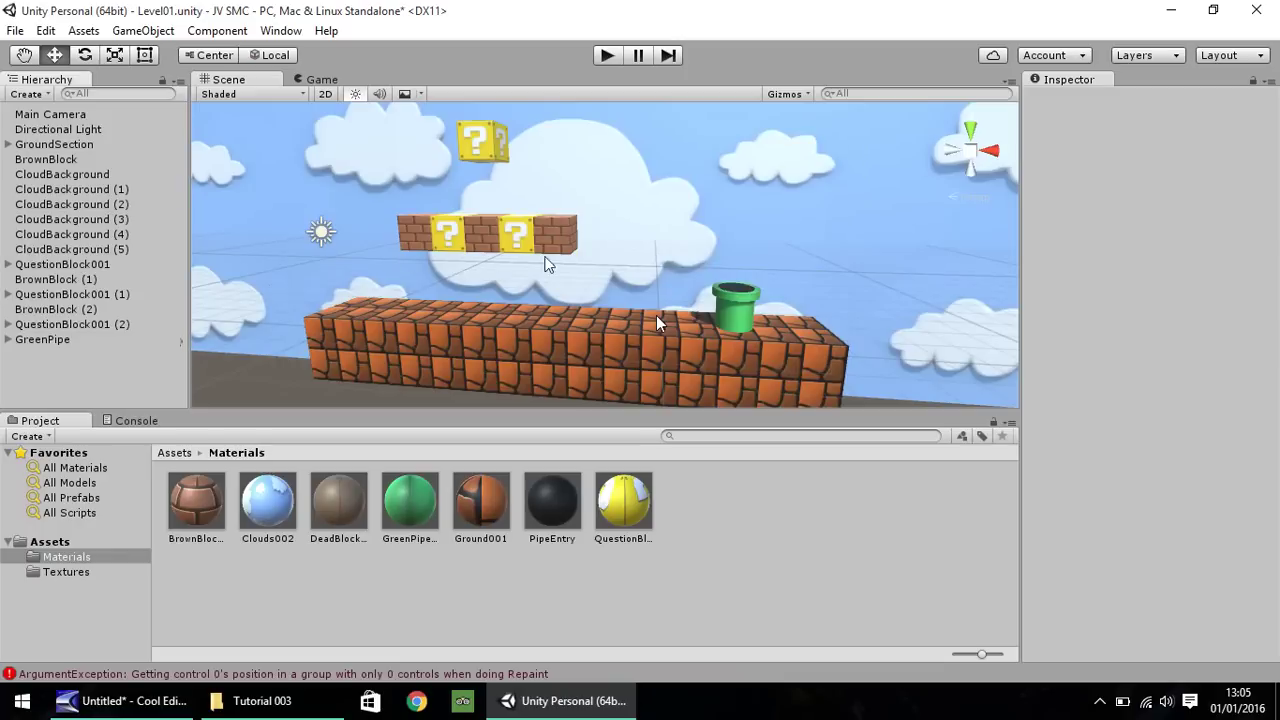
scroll(555, 220, down, 2)
scroll(553, 212, down, 5)
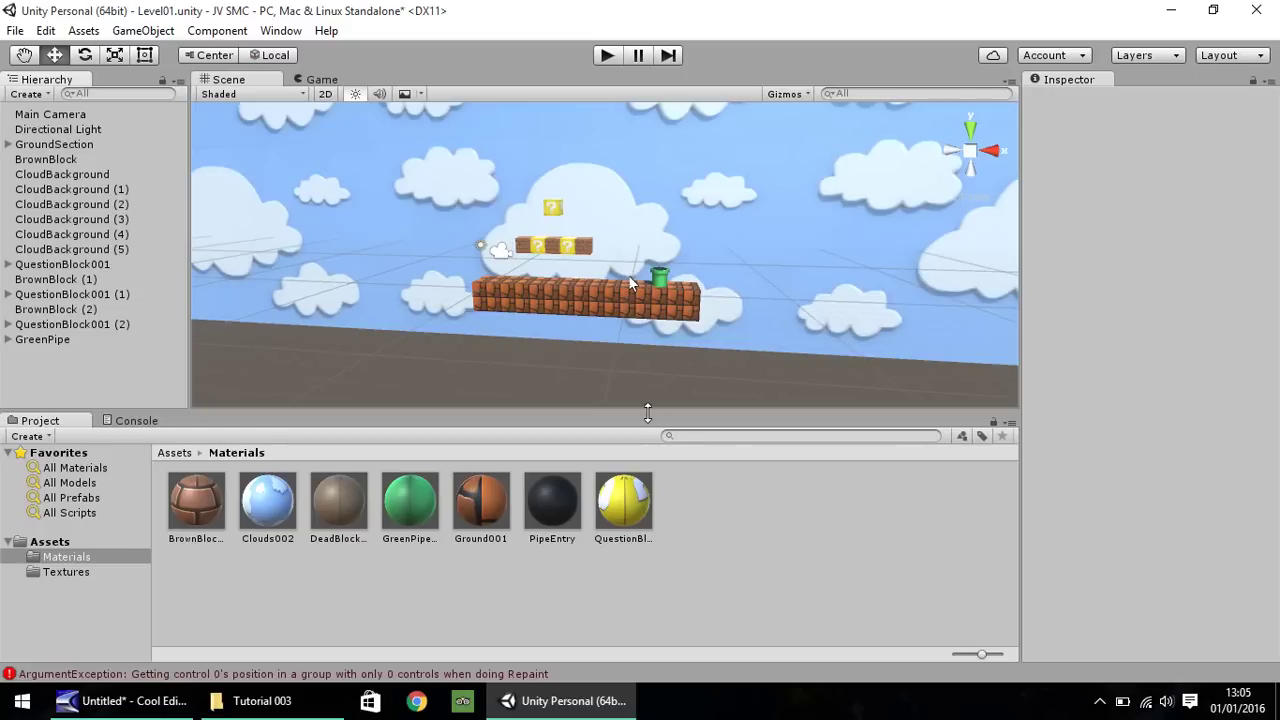
click(797, 502)
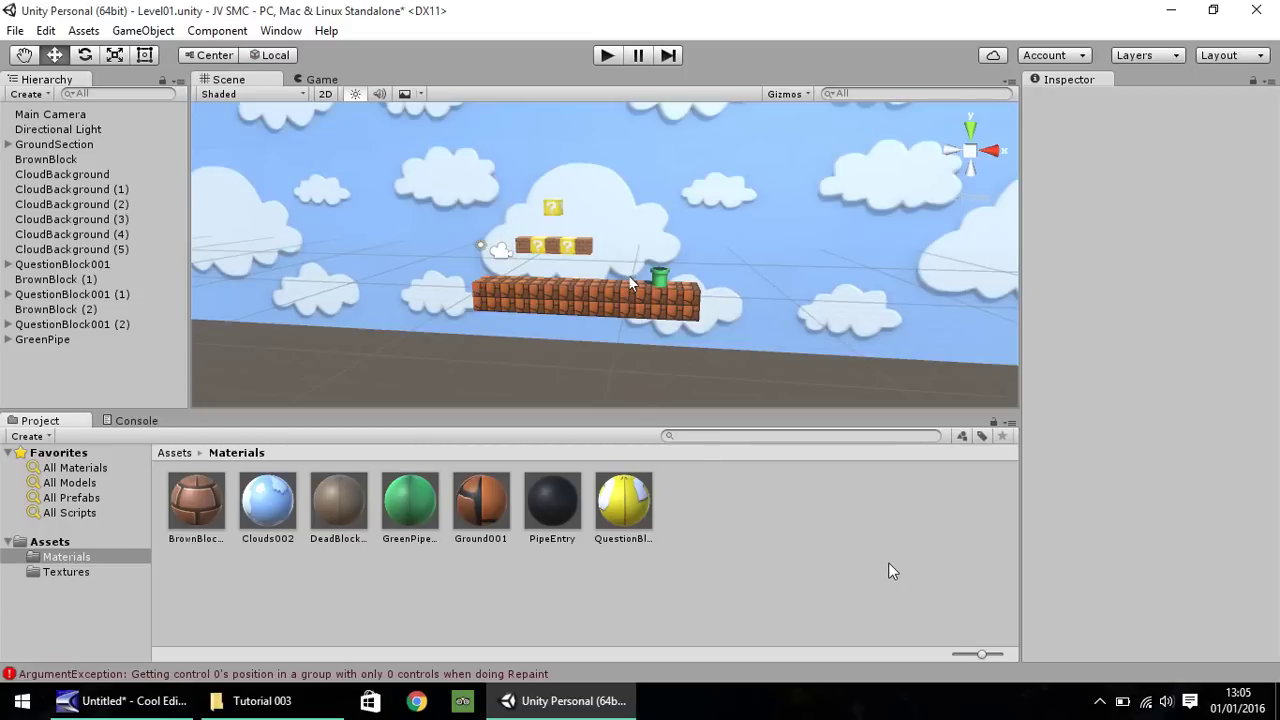